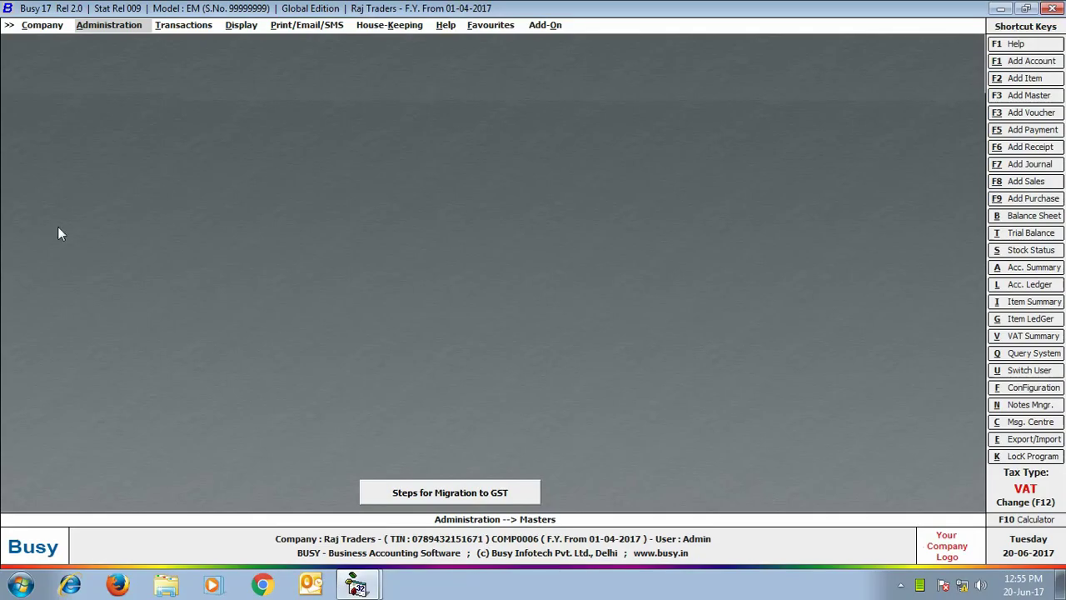
# Step: In Configuration > Features / Options > VAT/GST, change the tax Type from VAT to GST
pyautogui.click(104, 25)
pyautogui.click(124, 55)
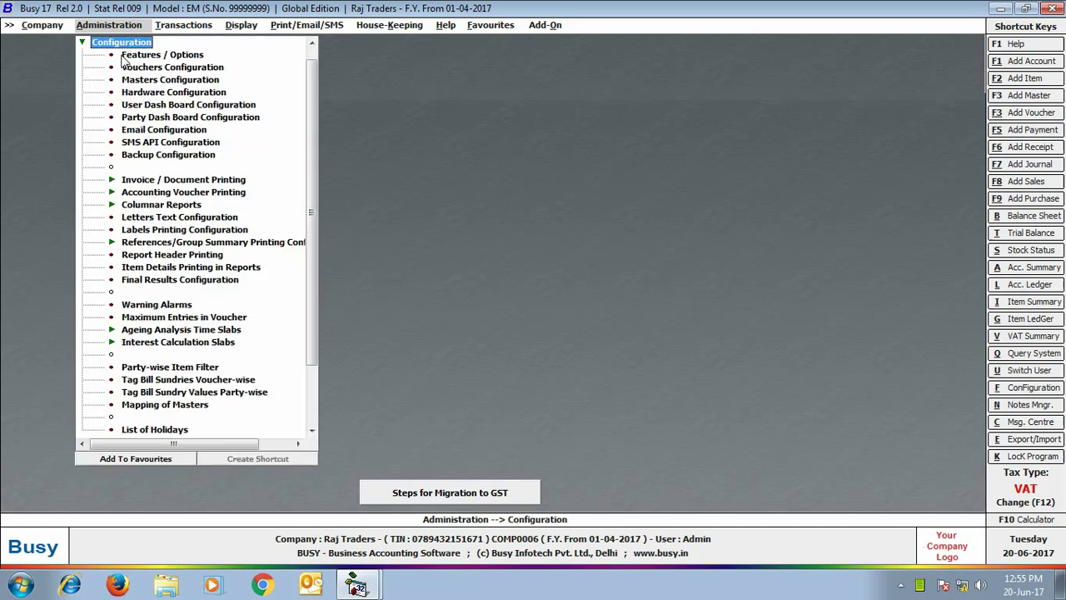
pyautogui.click(137, 55)
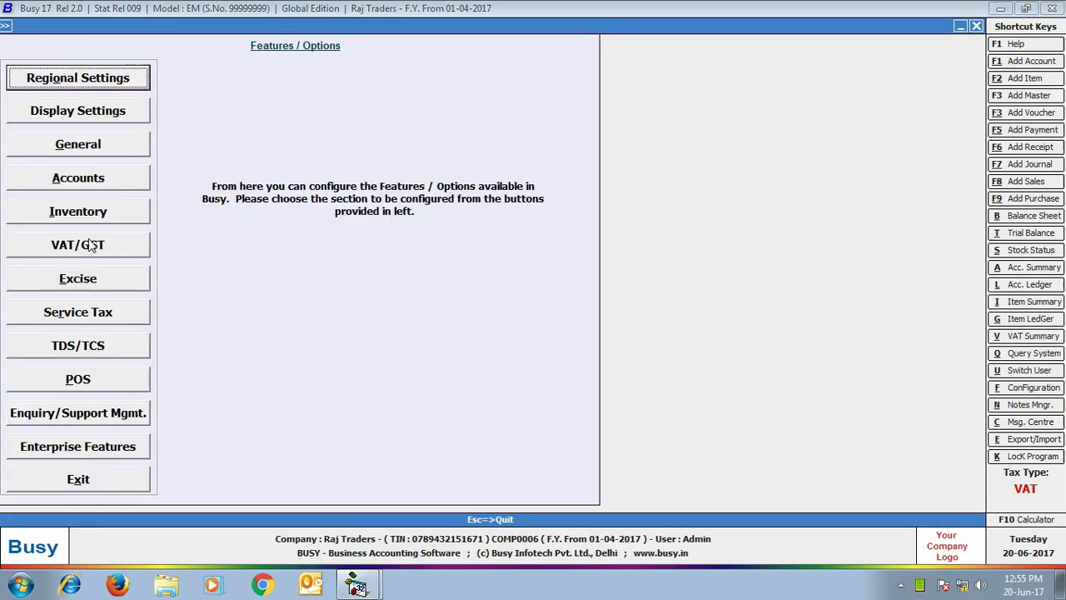
pyautogui.click(89, 248)
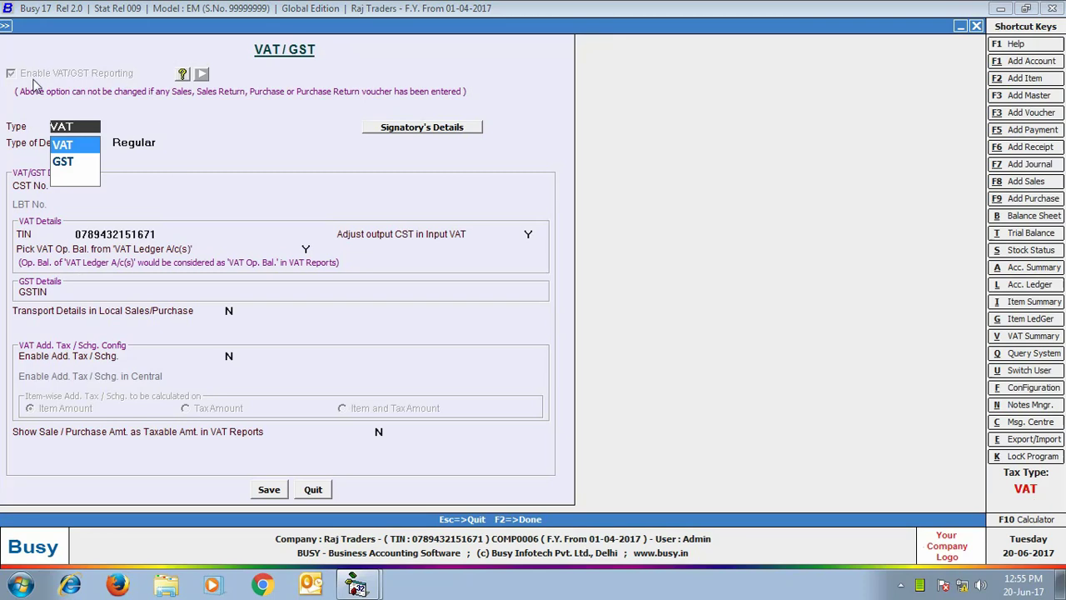
pyautogui.click(64, 164)
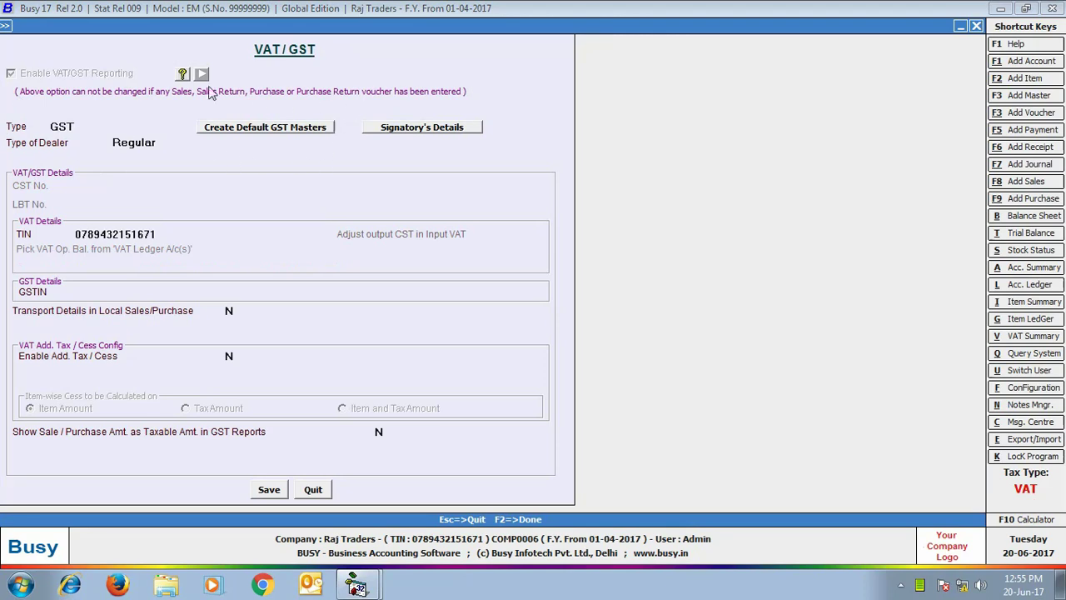
# Step: Create the default GST masters and agree to update the VAT tax categories to GST
pyautogui.click(256, 131)
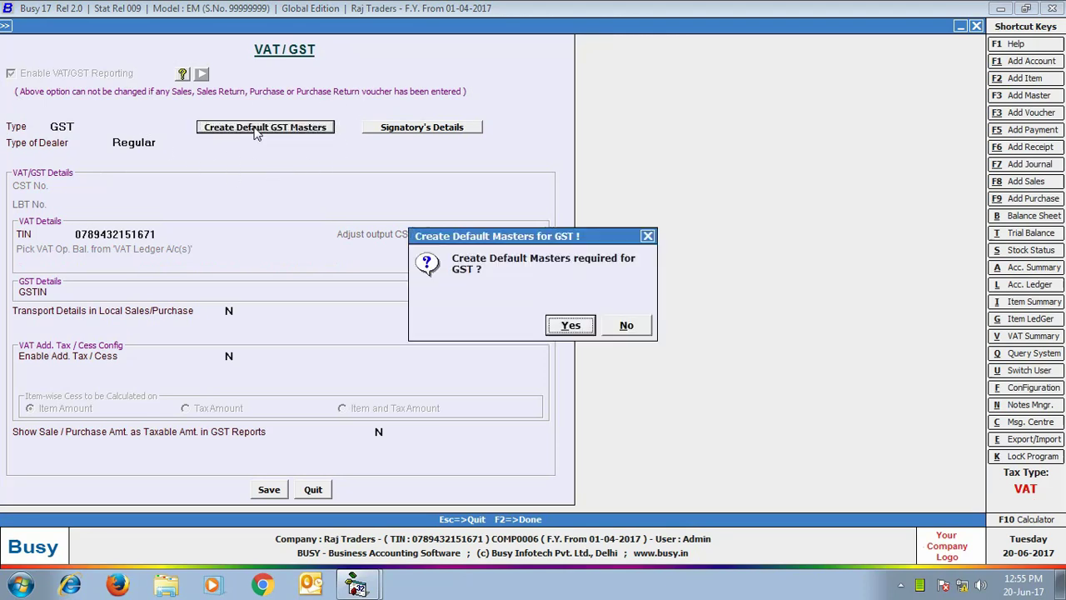
pyautogui.click(574, 326)
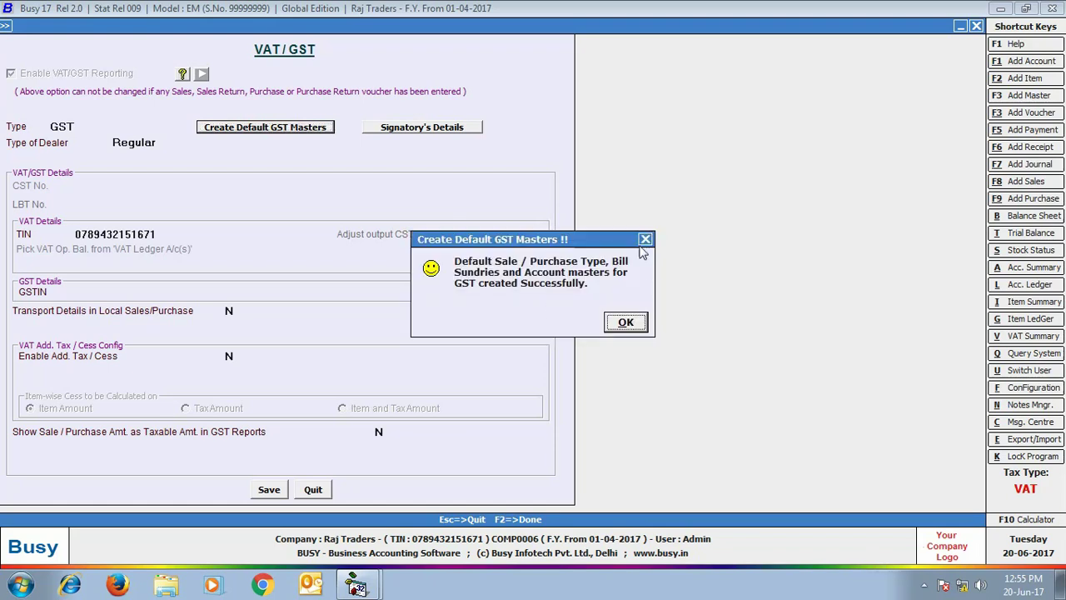
pyautogui.click(628, 324)
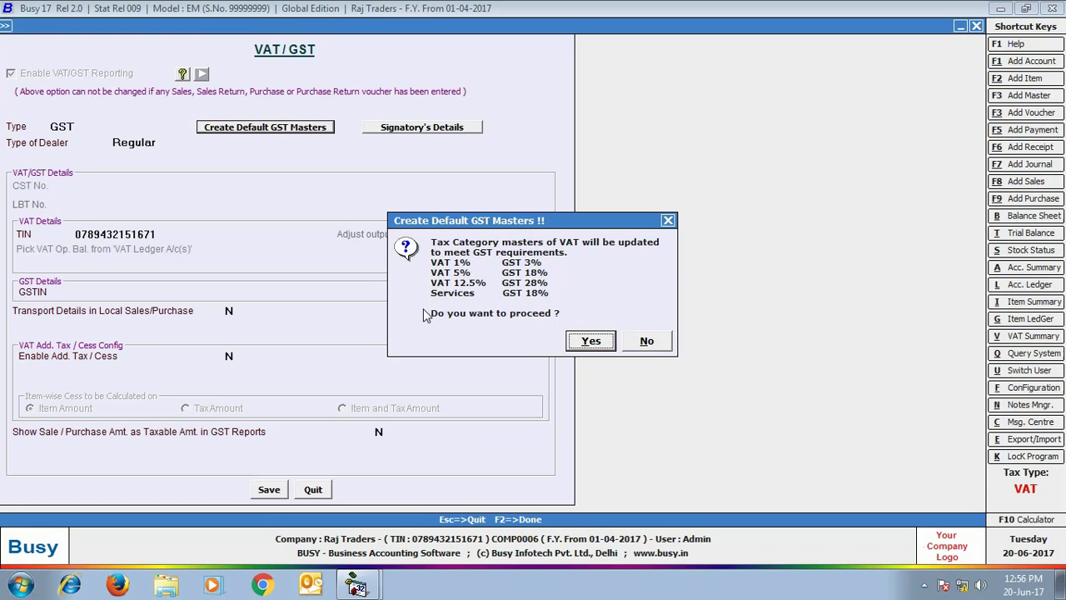
pyautogui.click(590, 342)
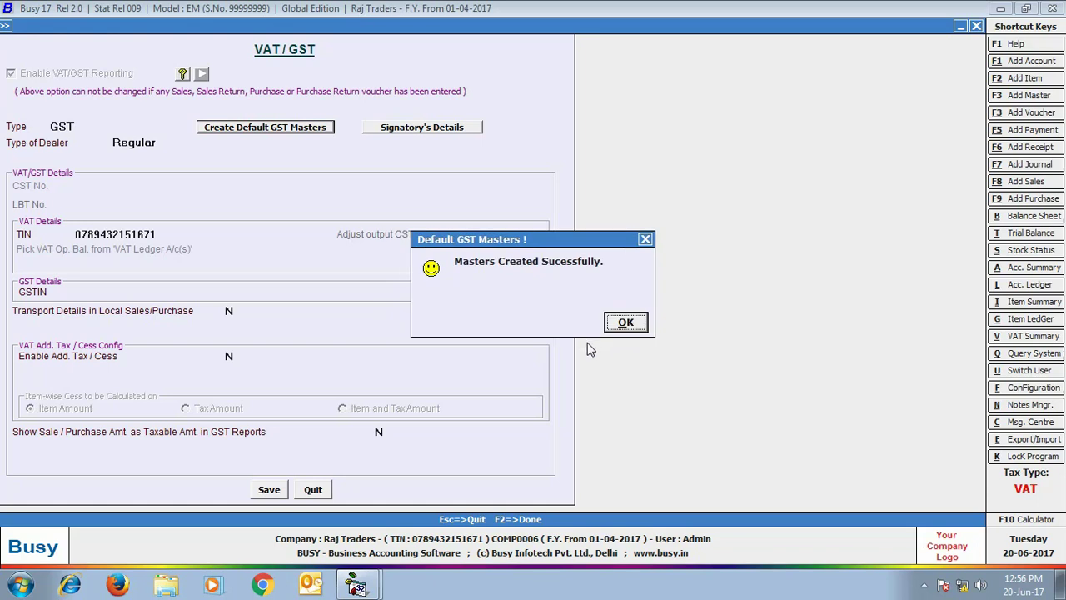
pyautogui.click(626, 323)
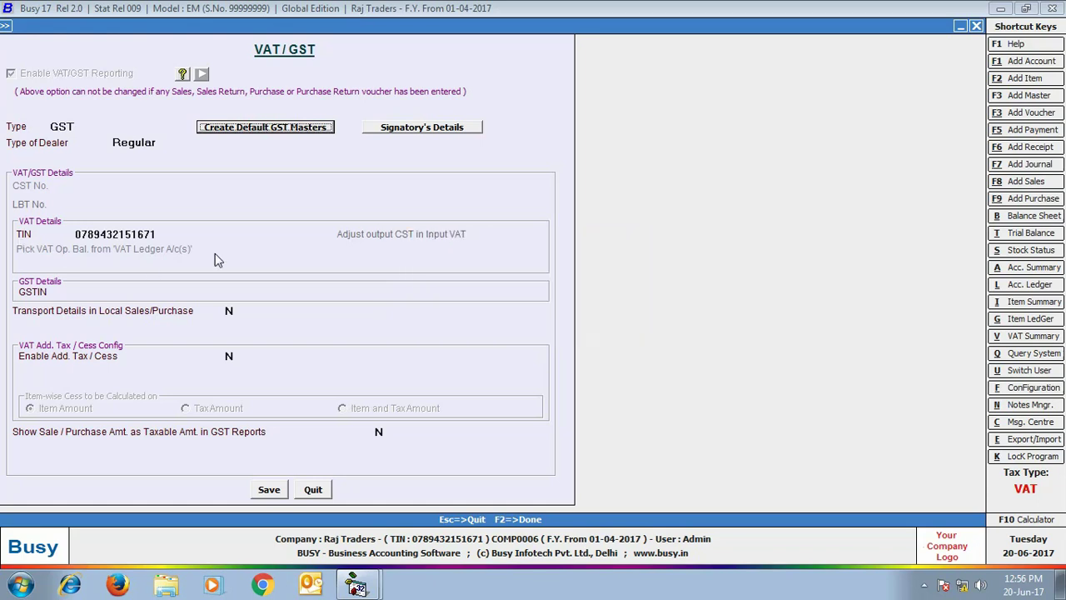
# Step: Enter the company's GSTIN, save the GST settings and return to the Masters list
pyautogui.click(93, 291)
pyautogui.write('07B')
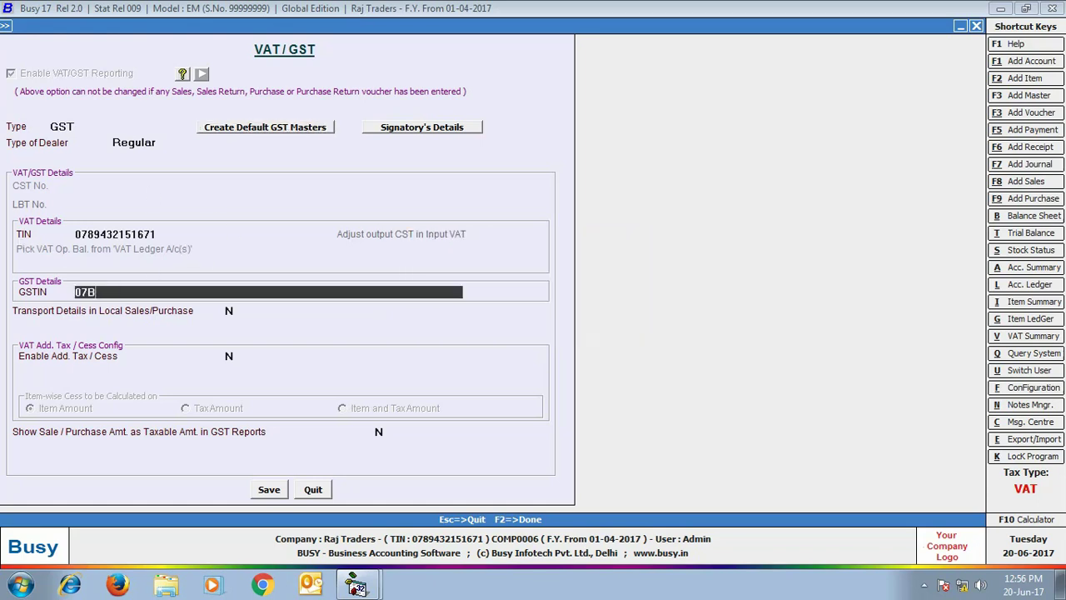
pyautogui.write('WERE123452Z3')
pyautogui.click(267, 490)
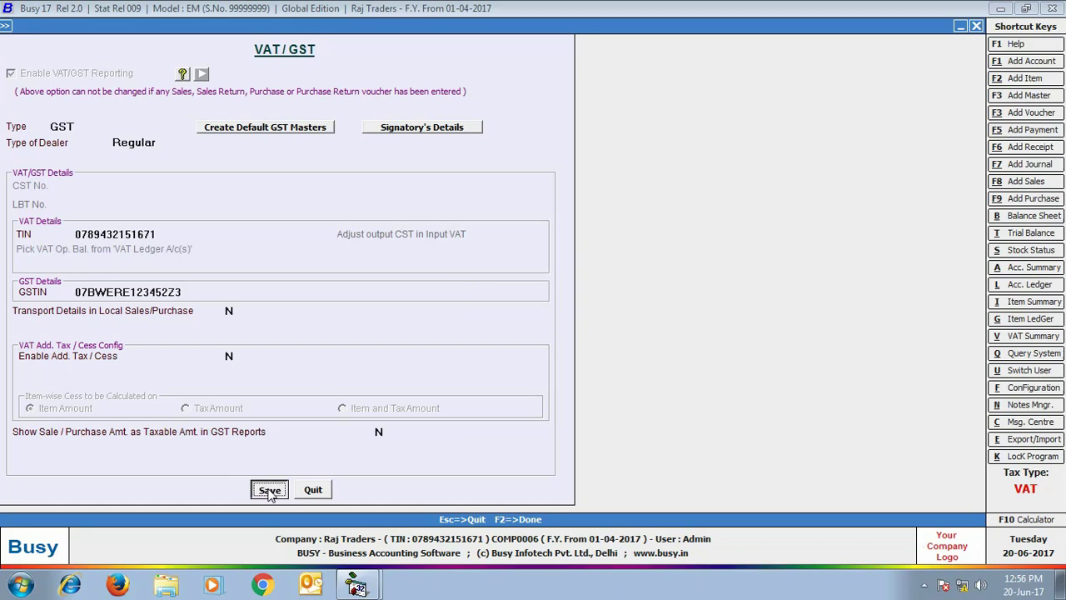
pyautogui.press('Escape')
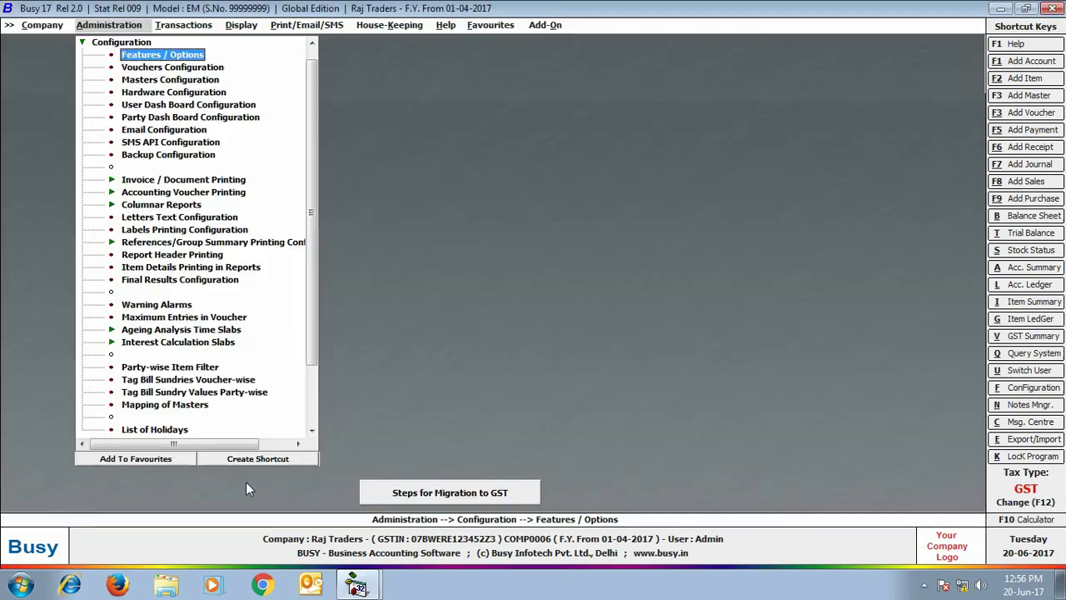
pyautogui.press('Escape')
pyautogui.click(109, 43)
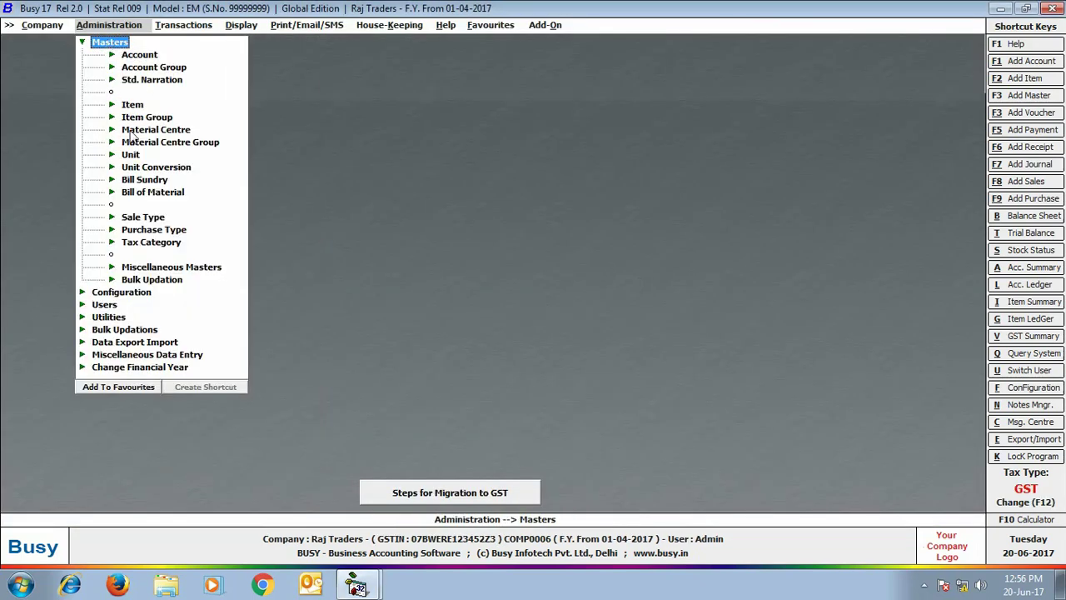
pyautogui.click(150, 220)
pyautogui.click(159, 243)
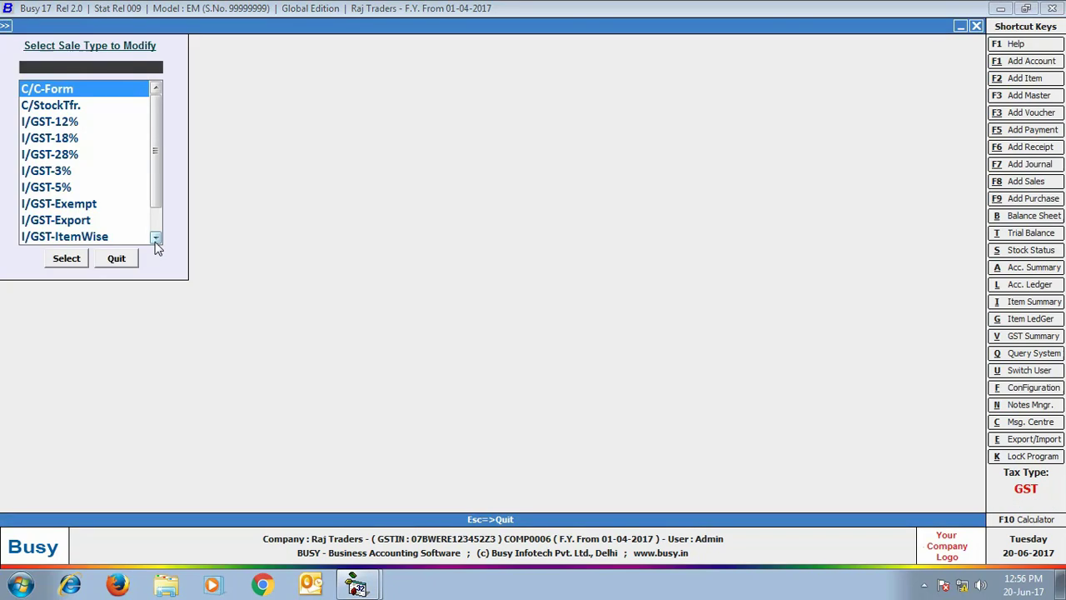
pyautogui.click(148, 137)
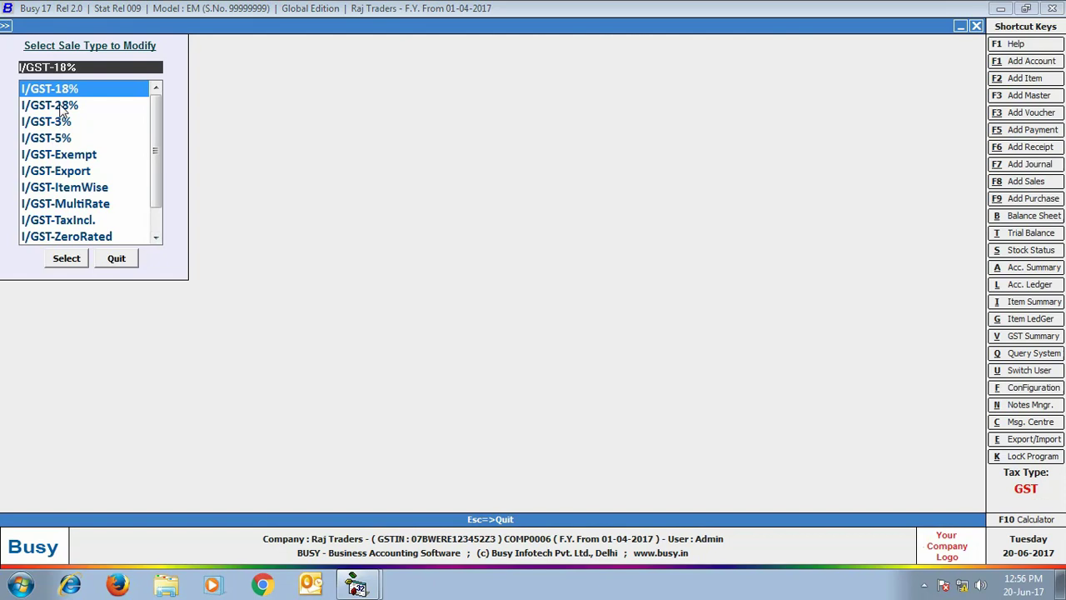
pyautogui.click(61, 107)
pyautogui.click(67, 258)
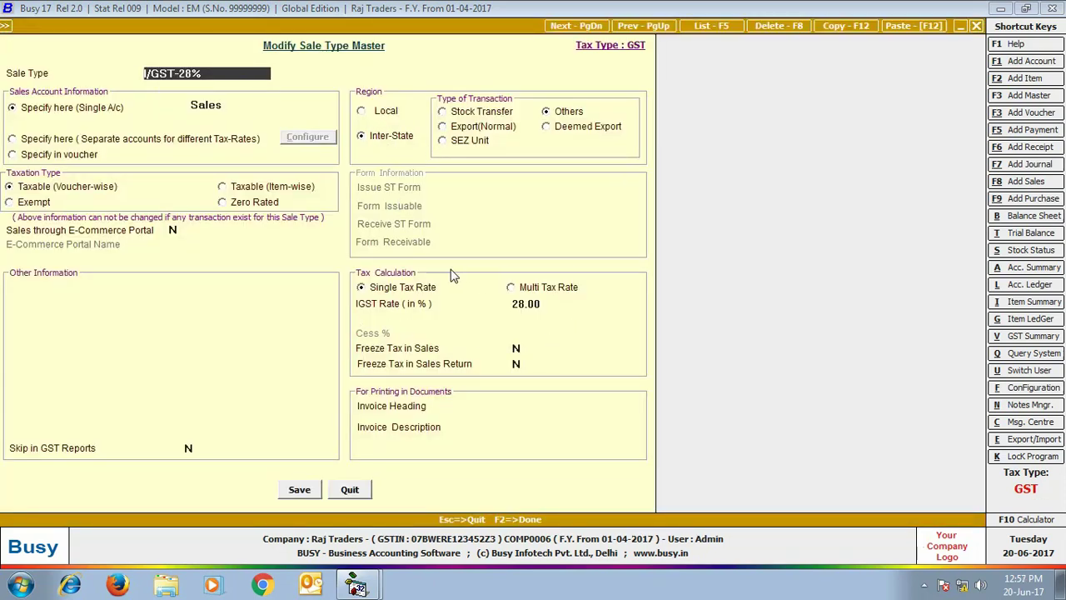
pyautogui.press('Escape')
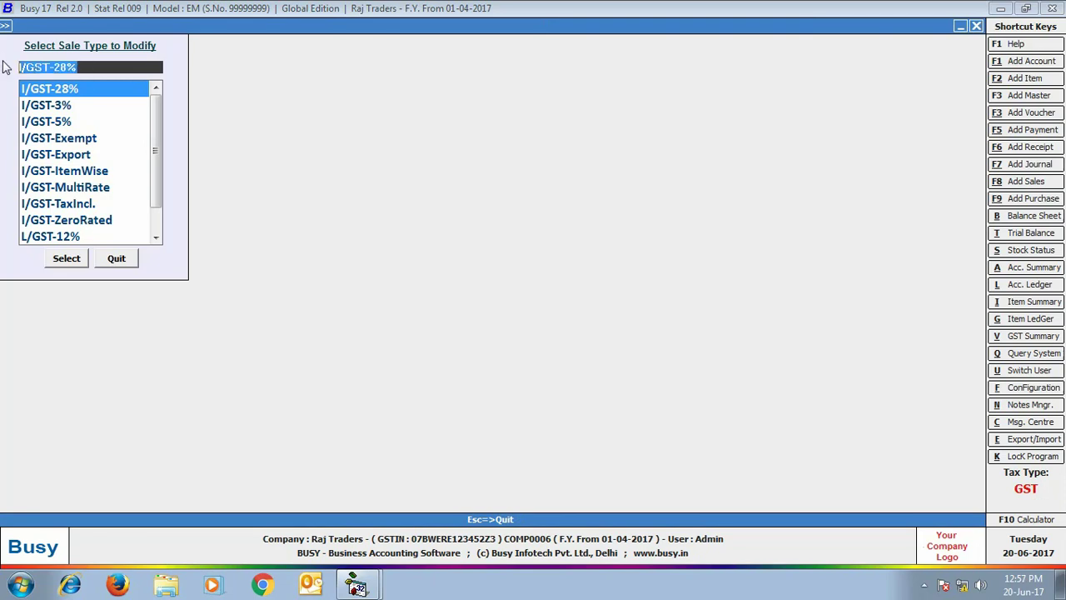
pyautogui.write('L')
pyautogui.click(67, 122)
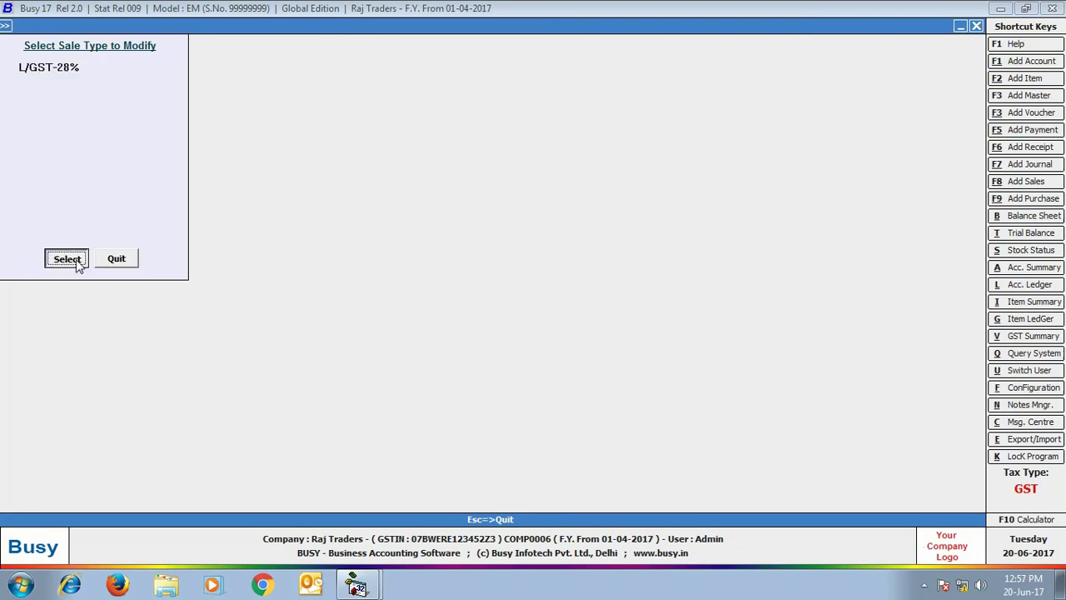
pyautogui.click(77, 264)
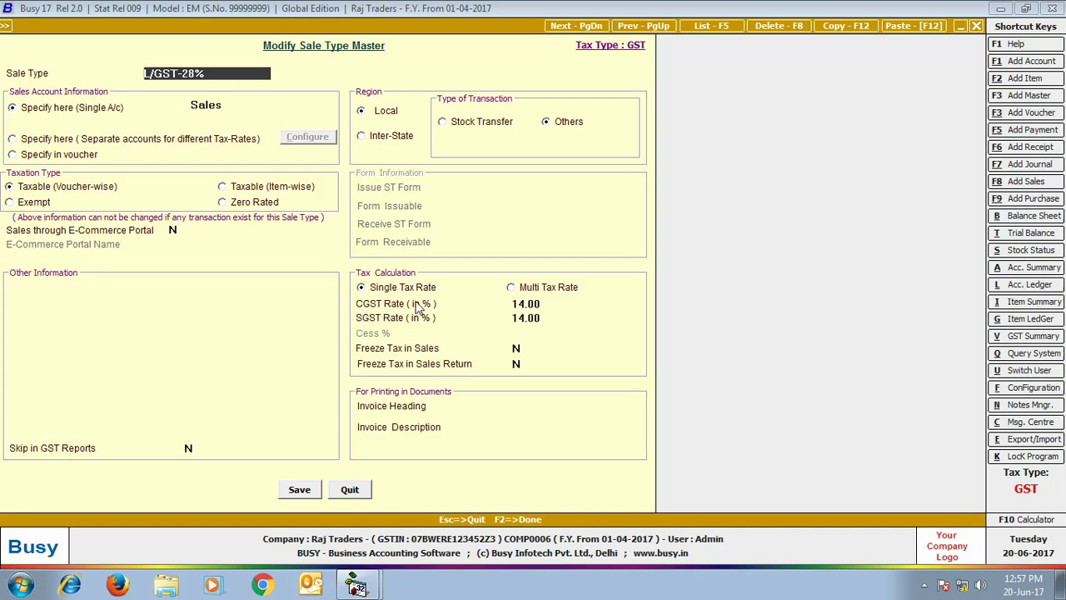
pyautogui.press('Escape')
pyautogui.press('Escape')
pyautogui.press('Escape')
pyautogui.click(148, 181)
pyautogui.click(167, 207)
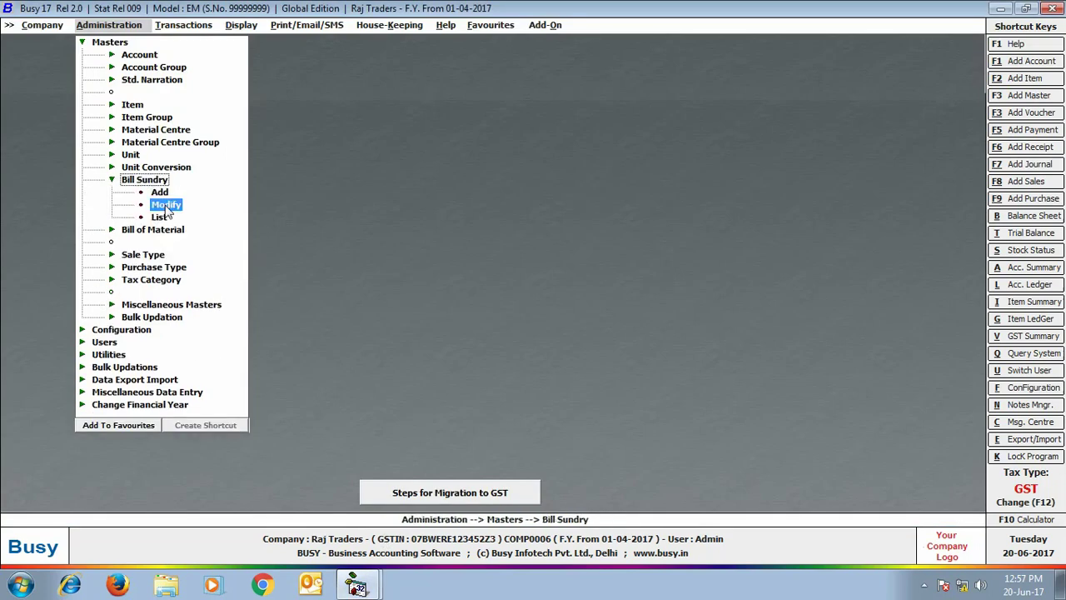
# Step: Review the CGST bill sundry's nature (charged on taxable amount) and close it unchanged
pyautogui.click(167, 208)
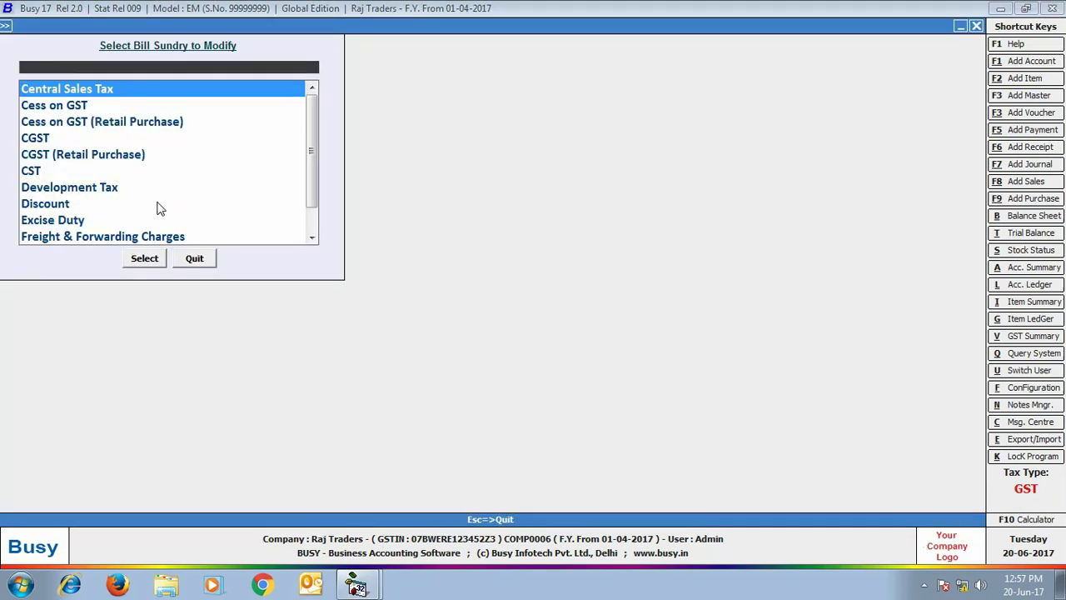
pyautogui.doubleClick(38, 138)
pyautogui.click(144, 258)
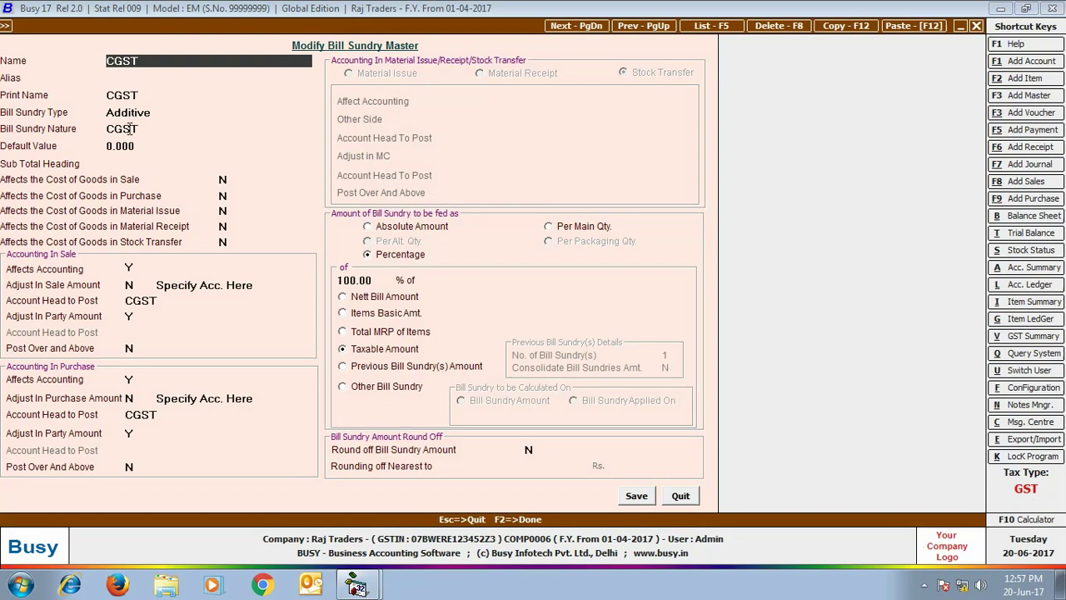
pyautogui.click(129, 129)
pyautogui.click(305, 231)
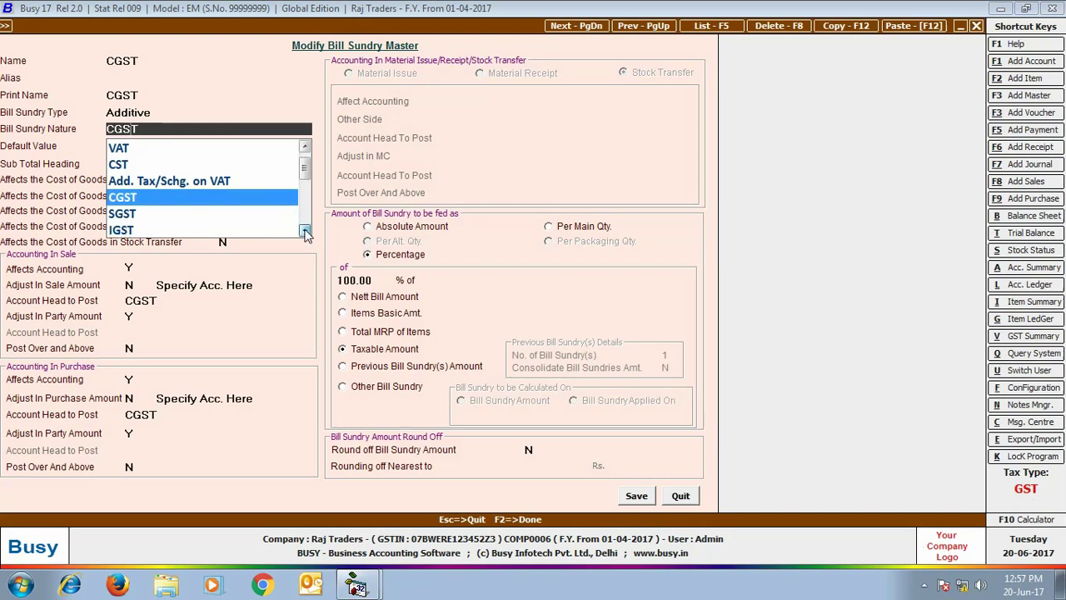
pyautogui.click(305, 232)
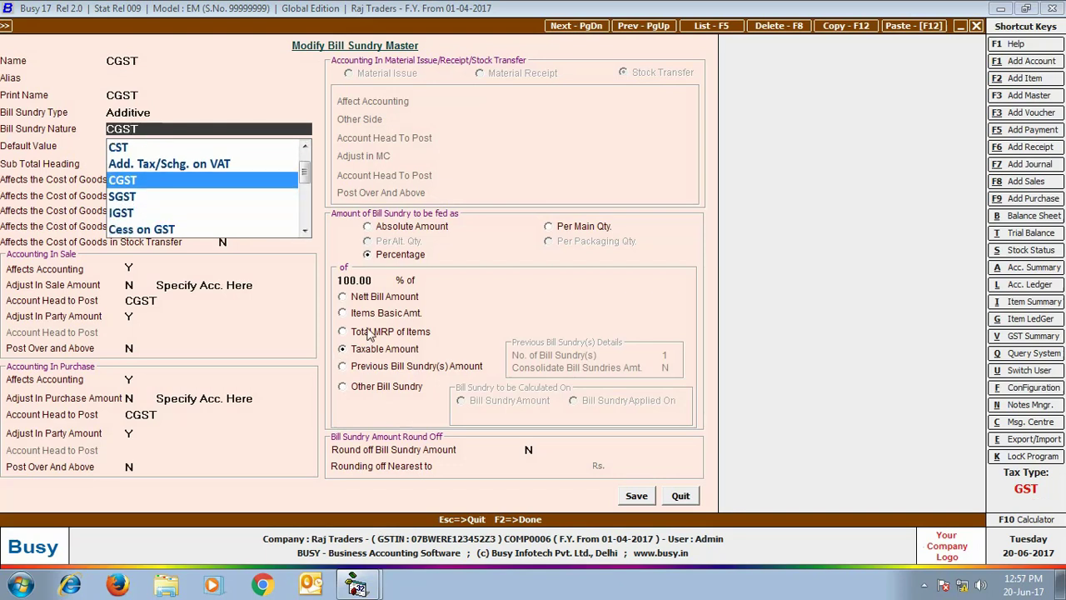
pyautogui.click(680, 495)
# Step: Go to Account masters and bring up the list of accounts to modify
pyautogui.press('Escape')
pyautogui.press('Escape')
pyautogui.press('Home')
pyautogui.press('Return')
pyautogui.press('Down')
pyautogui.press('Down')
pyautogui.press('Return')
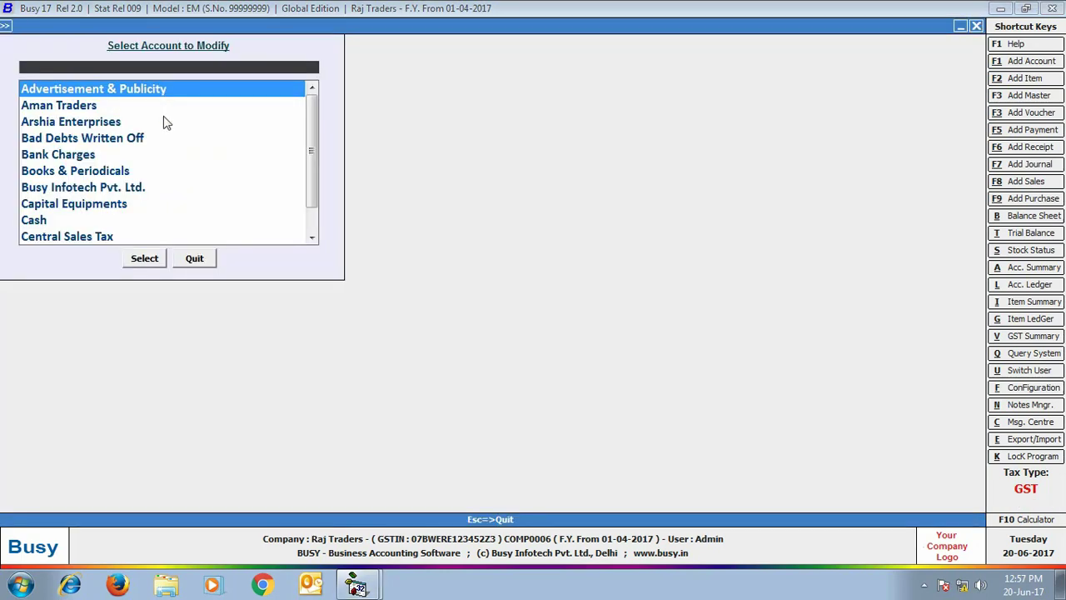
# Step: Open the CGST account, keep its Tax Type as CGST, and close the account and Administration screens
pyautogui.write('gst')
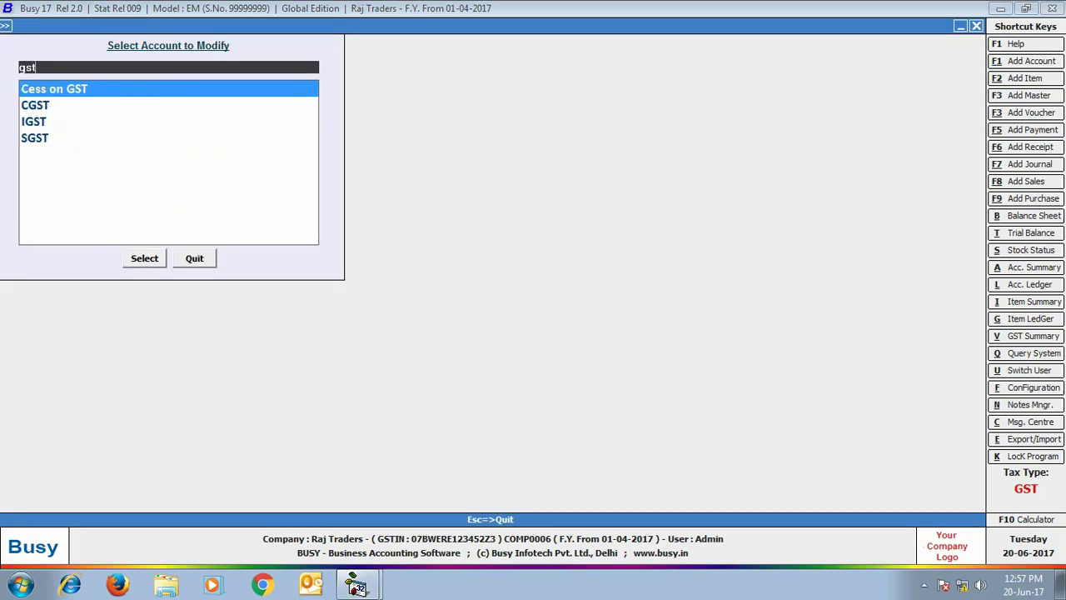
pyautogui.click(33, 108)
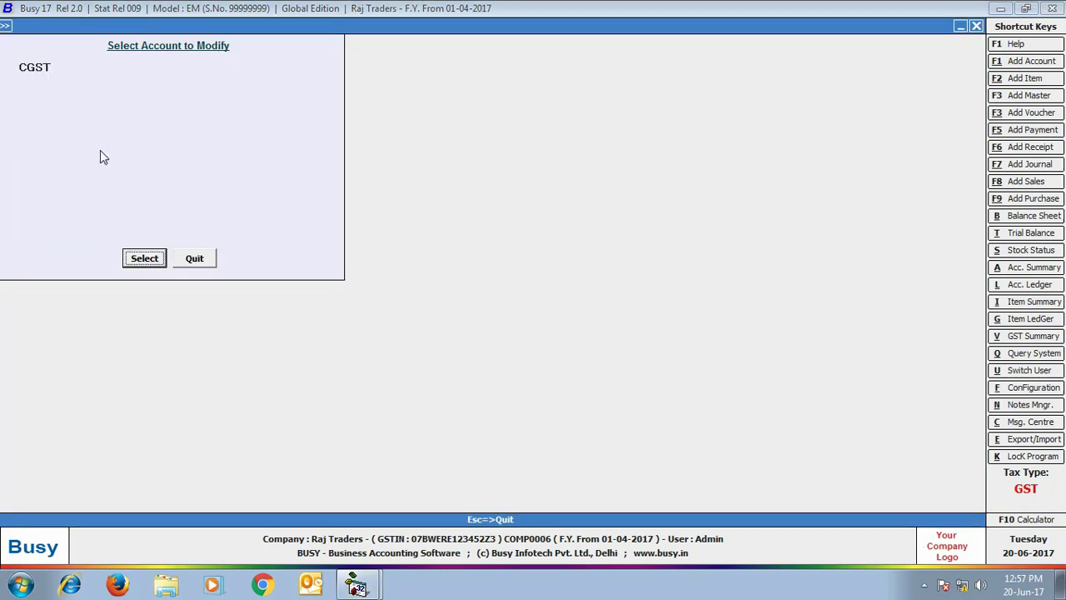
pyautogui.click(143, 260)
pyautogui.click(106, 231)
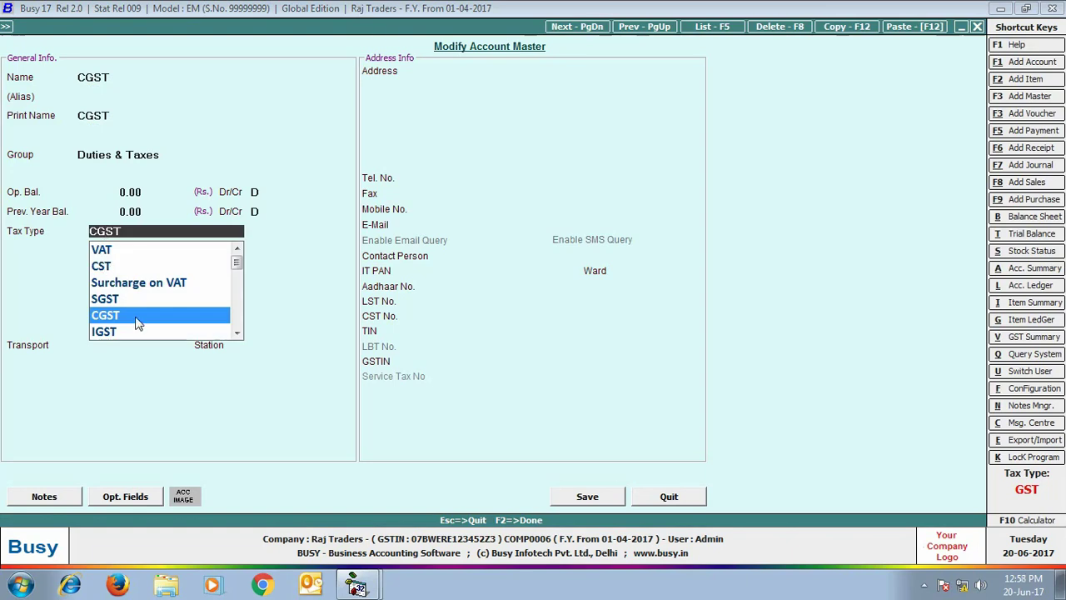
pyautogui.click(236, 334)
pyautogui.click(237, 334)
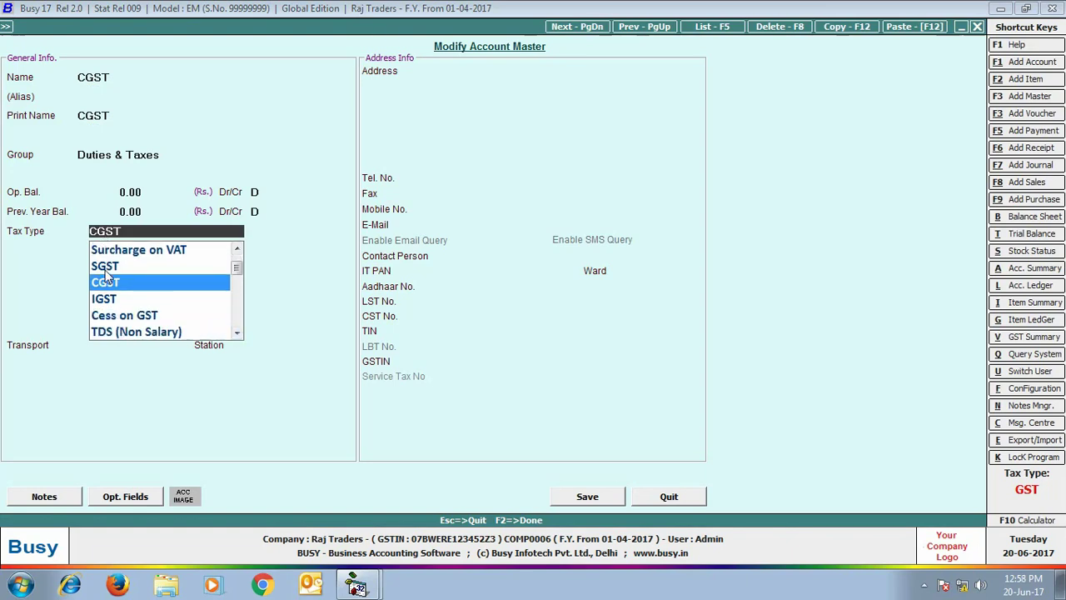
pyautogui.press('Escape')
pyautogui.press('Escape')
pyautogui.press('Escape')
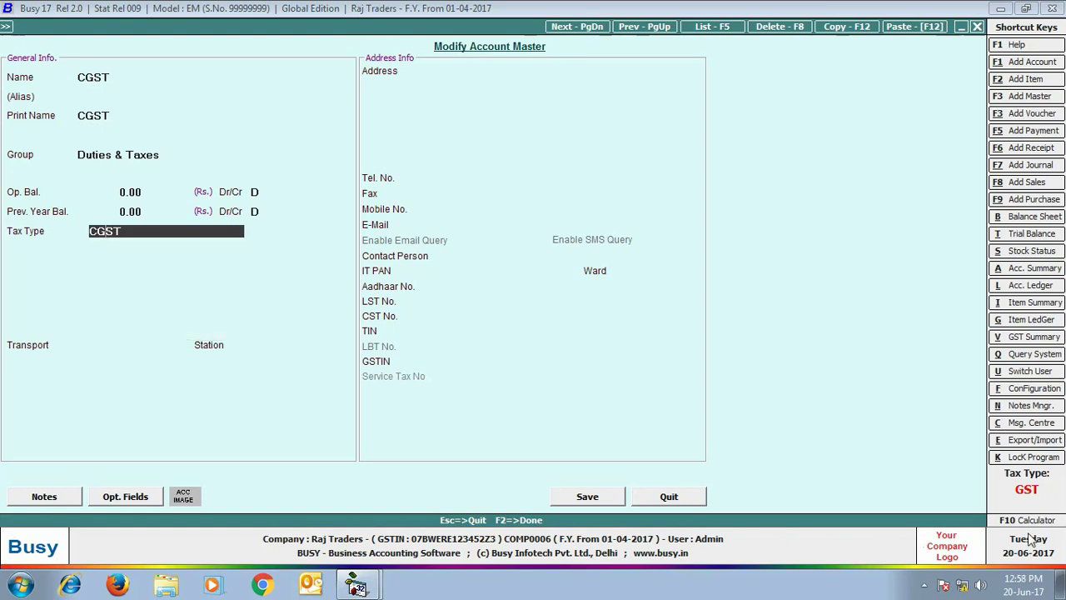
pyautogui.press('Escape')
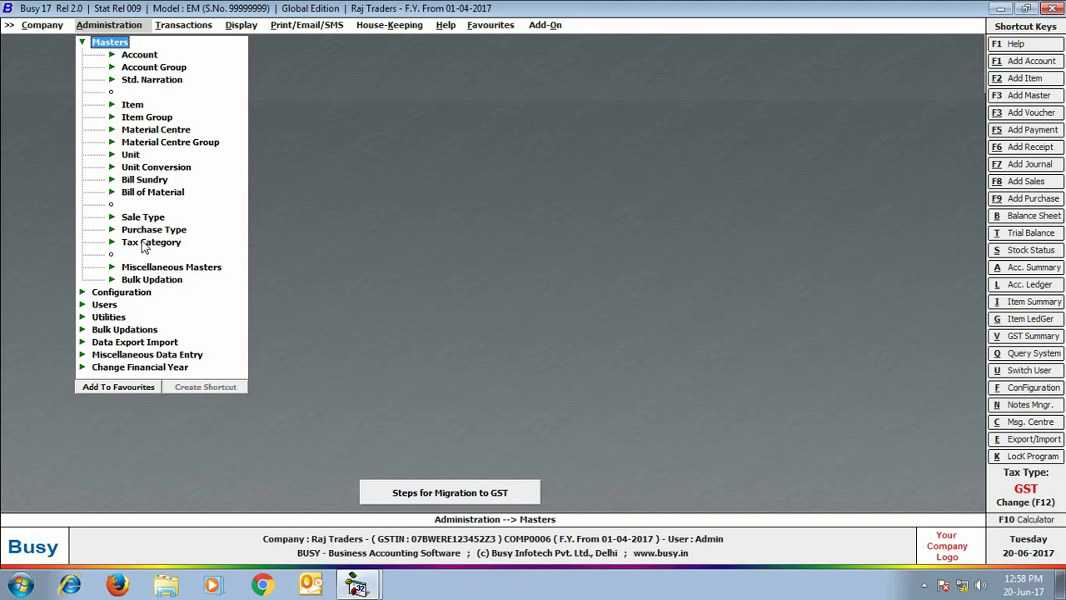
# Step: Check the 12.5%, (GST 28%) tax category's rates: 14% CGST/SGST and 28% IGST
pyautogui.click(146, 243)
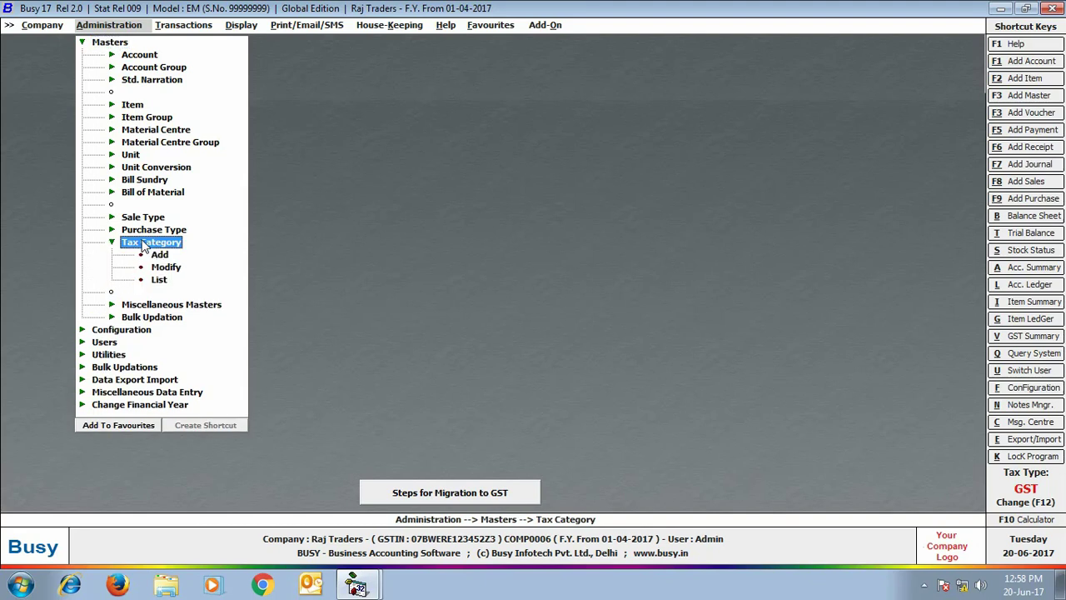
pyautogui.doubleClick(165, 267)
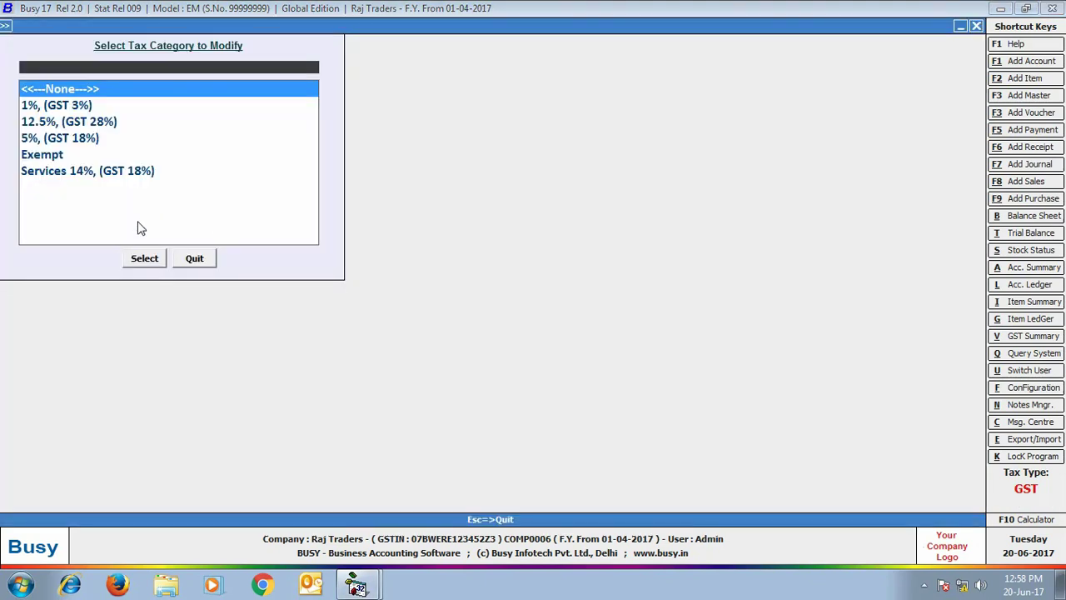
pyautogui.click(105, 125)
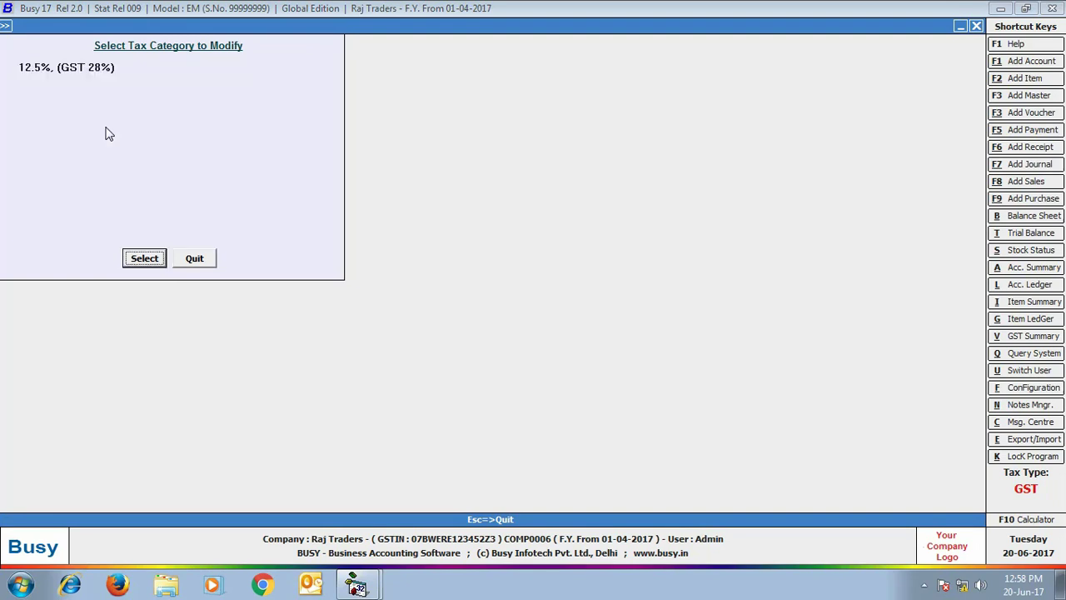
pyautogui.click(144, 258)
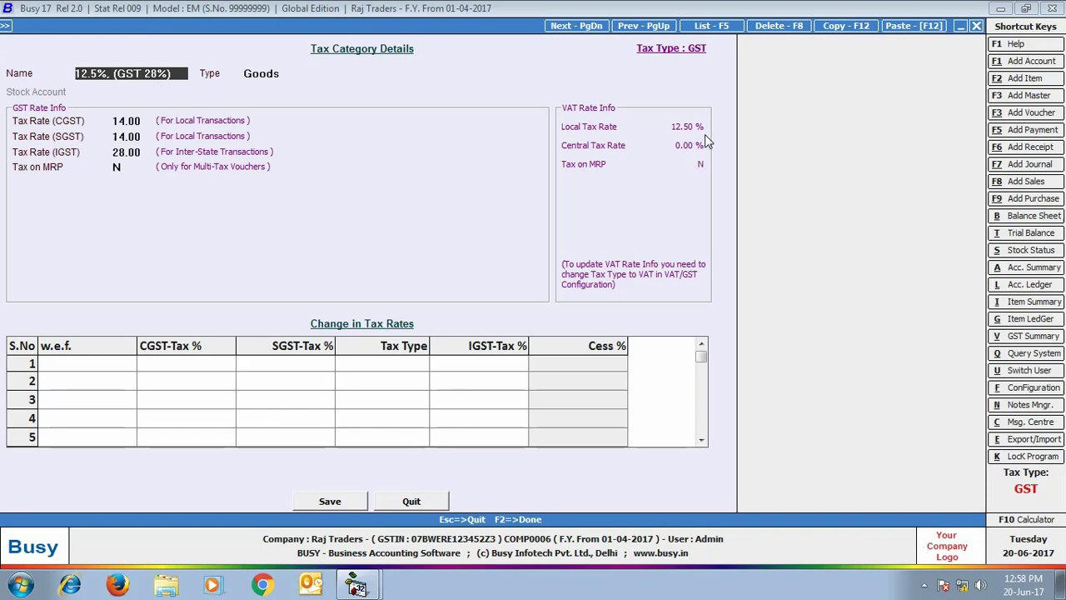
pyautogui.press('Escape')
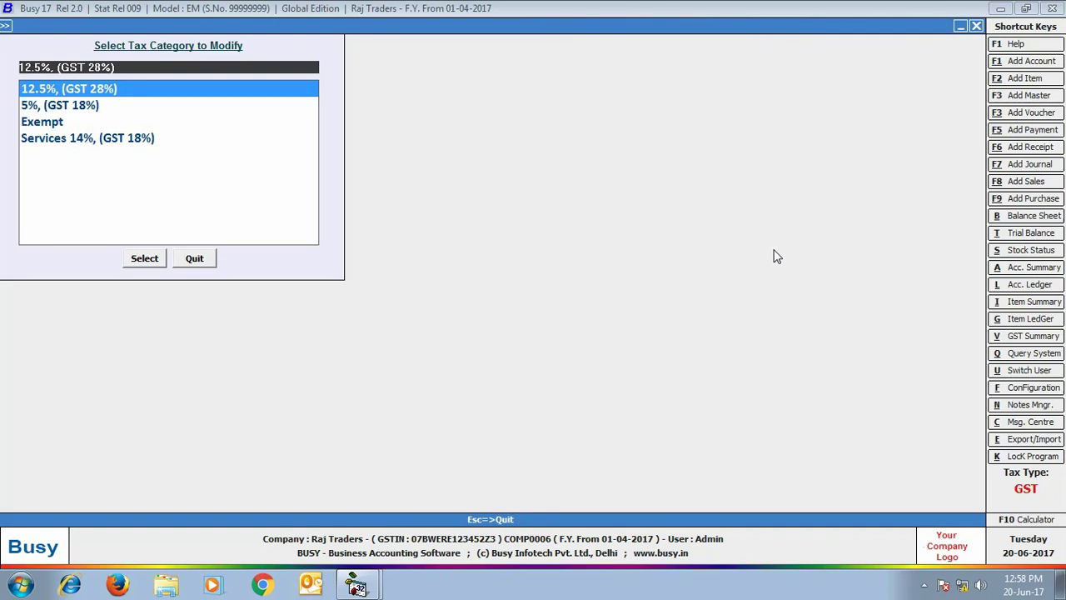
pyautogui.press('Escape')
pyautogui.press('Escape')
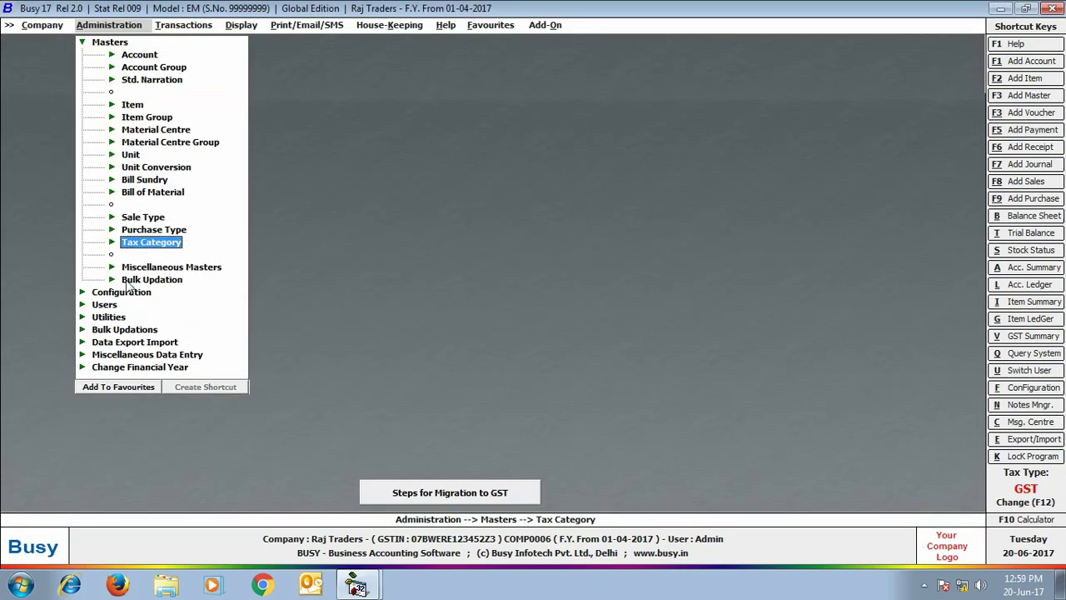
pyautogui.click(137, 281)
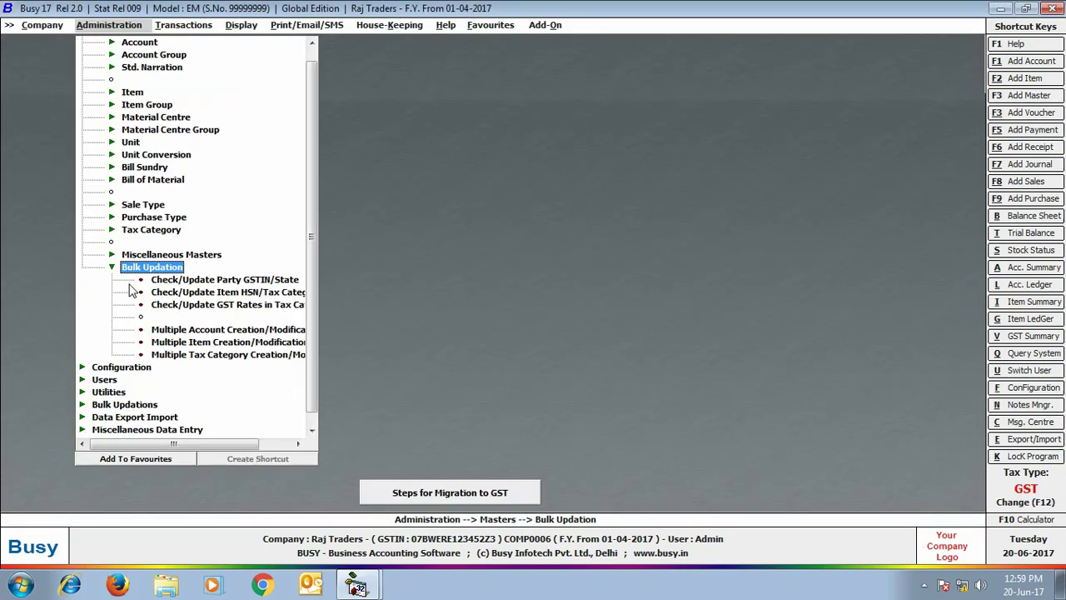
pyautogui.click(176, 306)
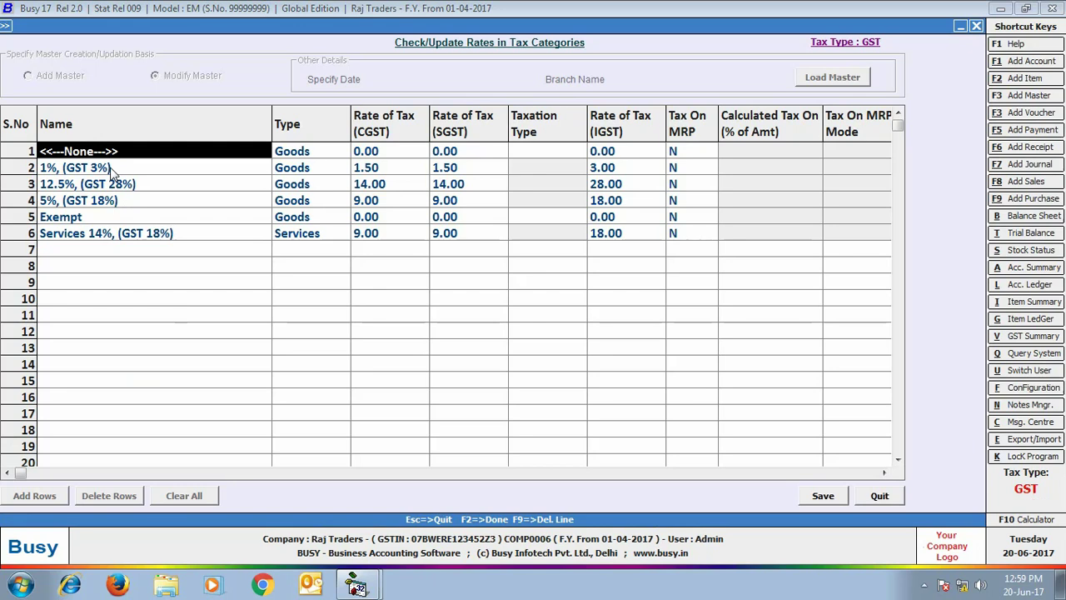
pyautogui.moveTo(140, 192); pyautogui.dragTo(454, 183)
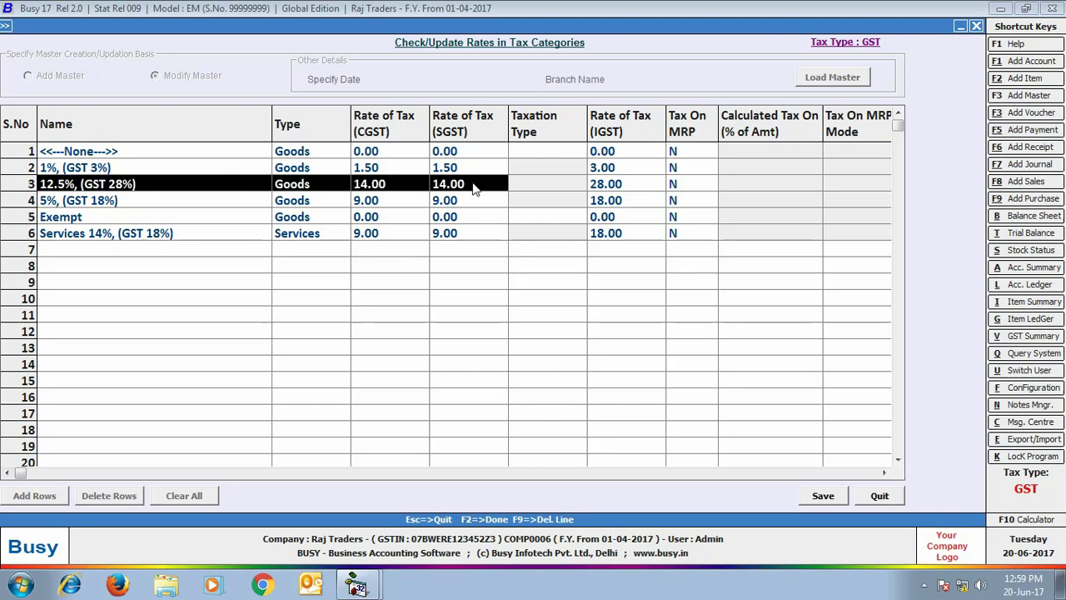
pyautogui.click(879, 498)
pyautogui.press('Left')
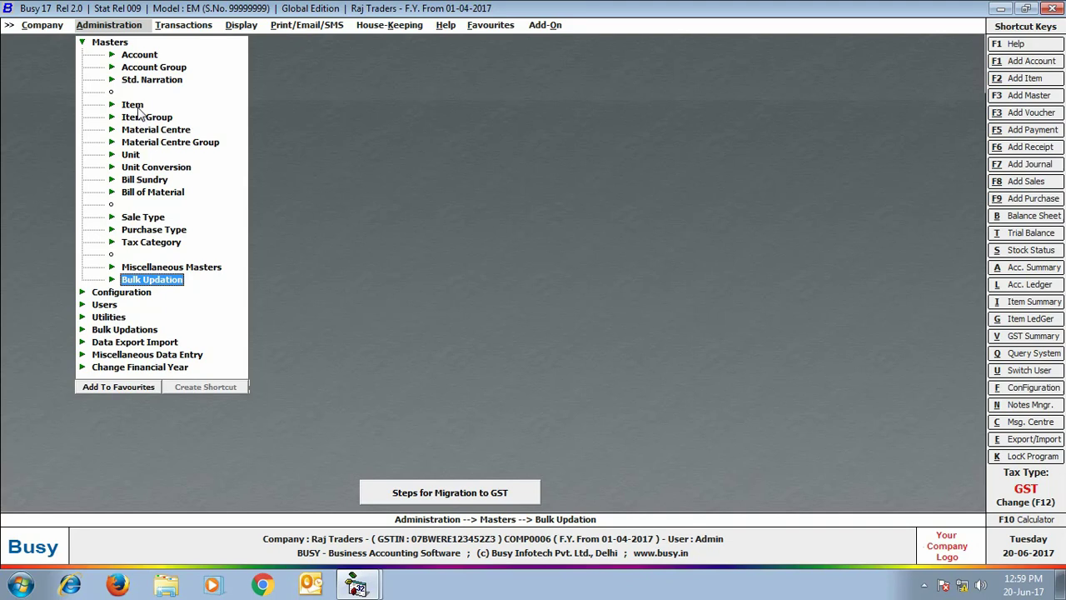
# Step: Enter HSN / SAC Code 85162200 for the Sony Bravia LED 32'inch item and save it
pyautogui.click(134, 106)
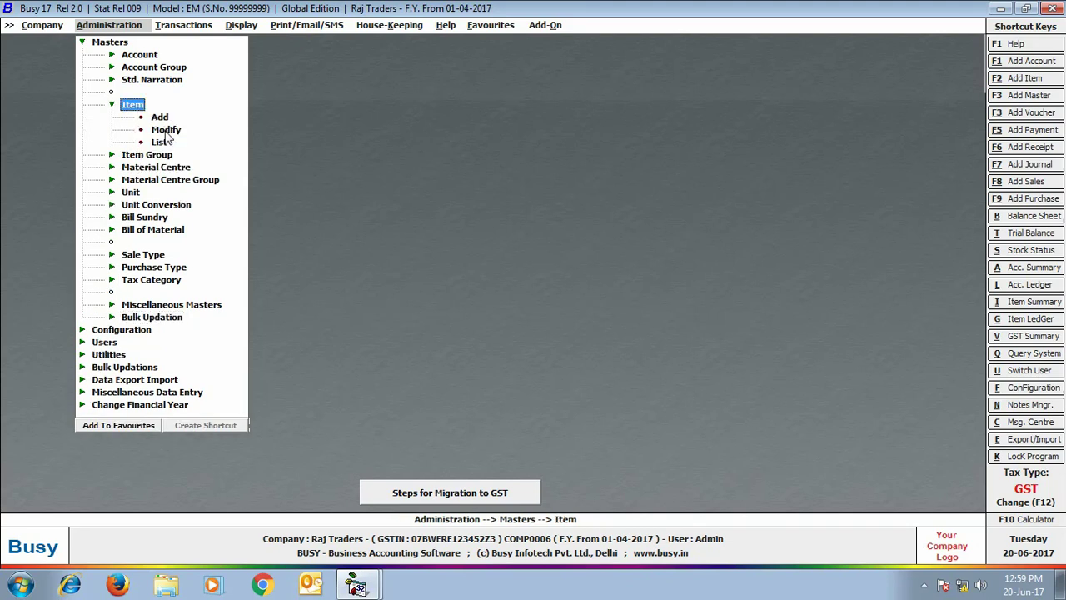
pyautogui.click(166, 130)
pyautogui.click(122, 140)
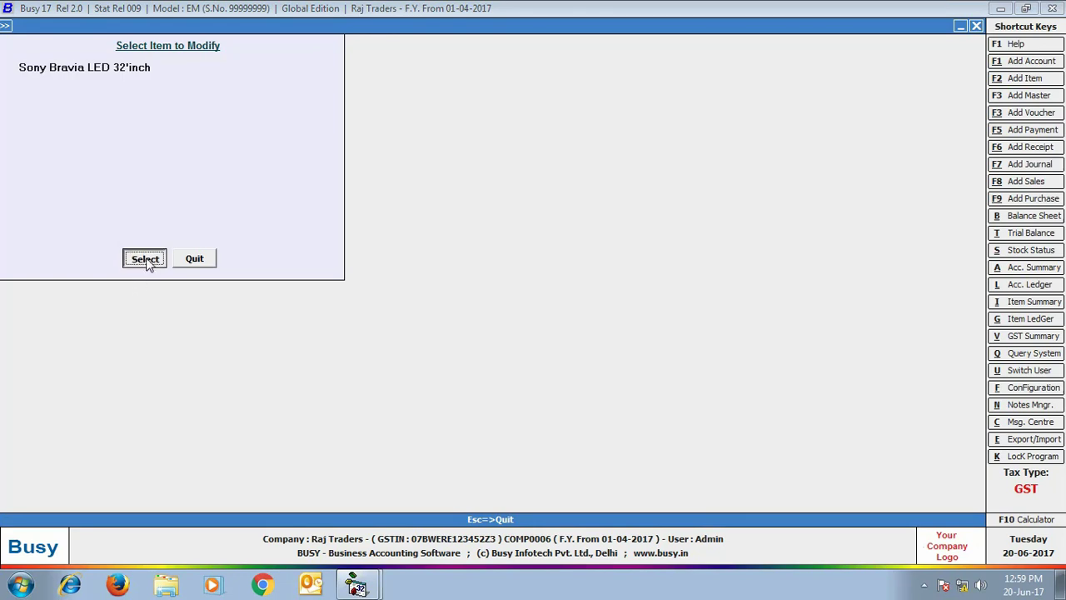
pyautogui.click(145, 259)
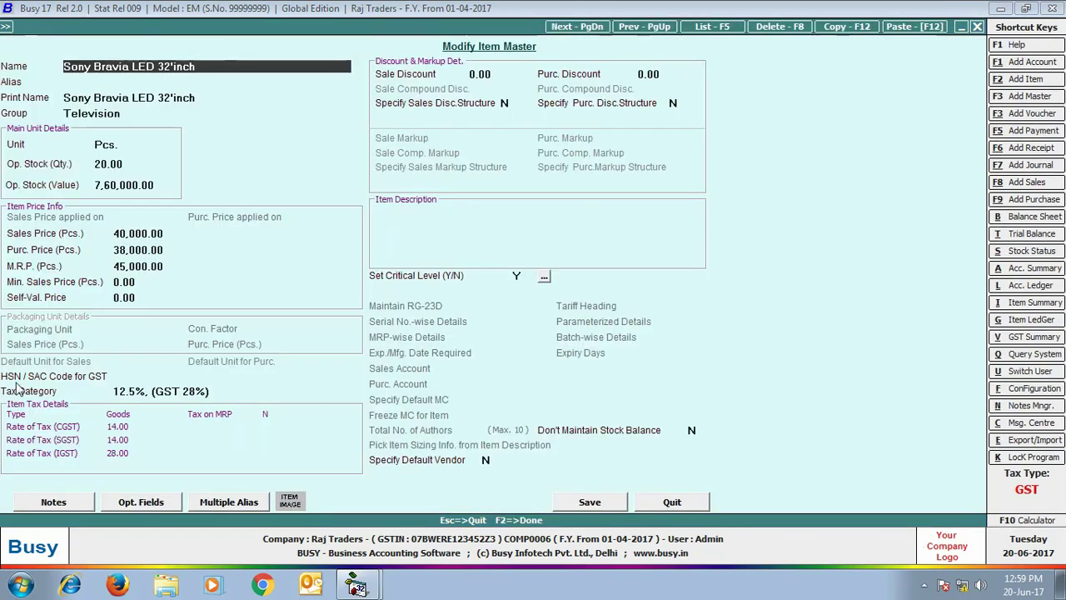
pyautogui.click(129, 375)
pyautogui.write('85162200')
pyautogui.press('Return')
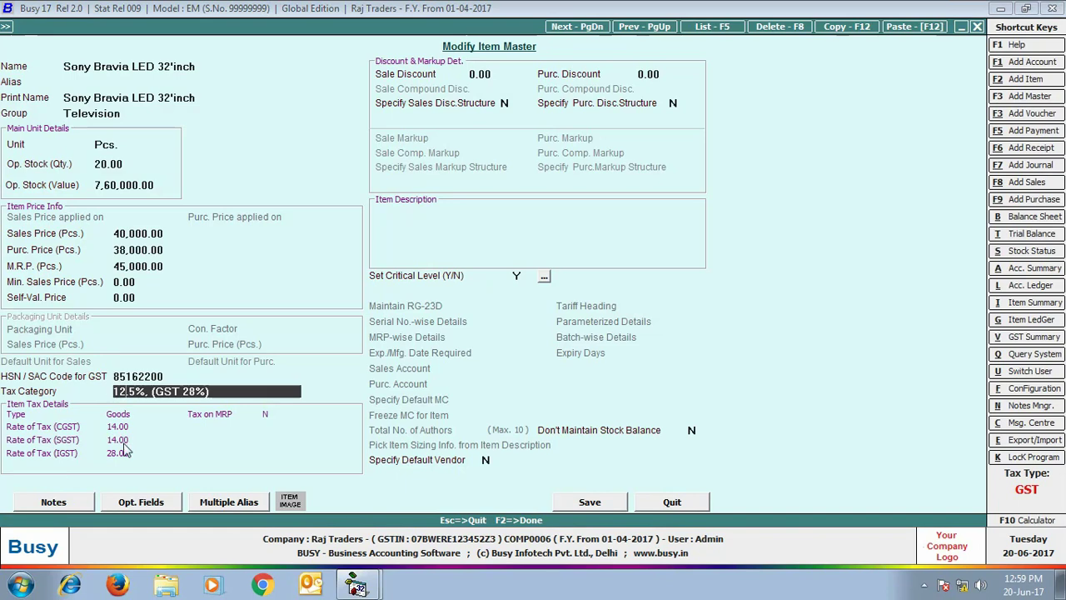
pyautogui.click(592, 505)
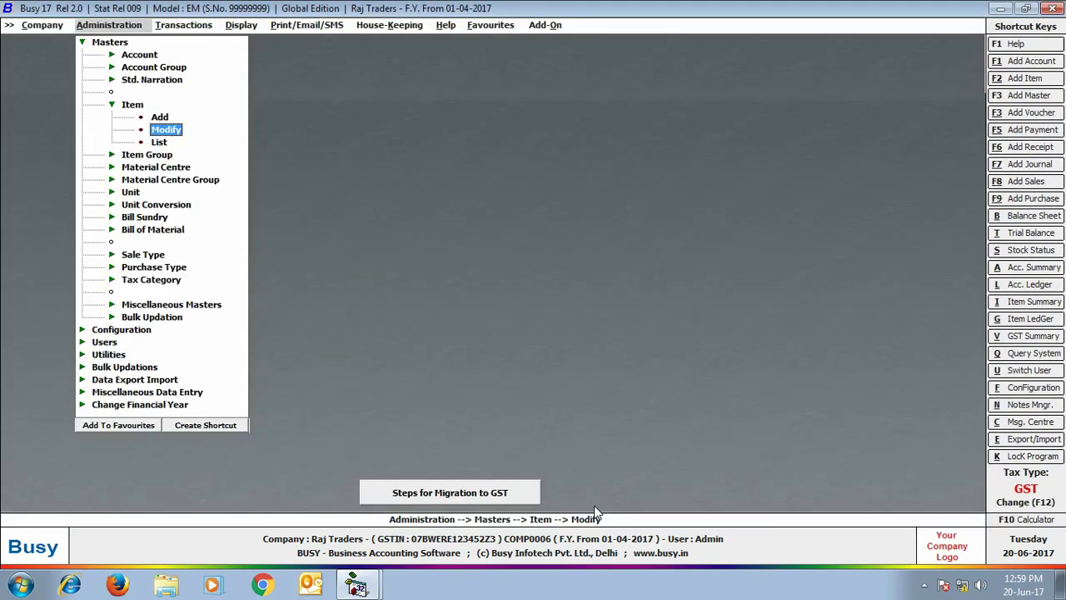
pyautogui.press('Escape')
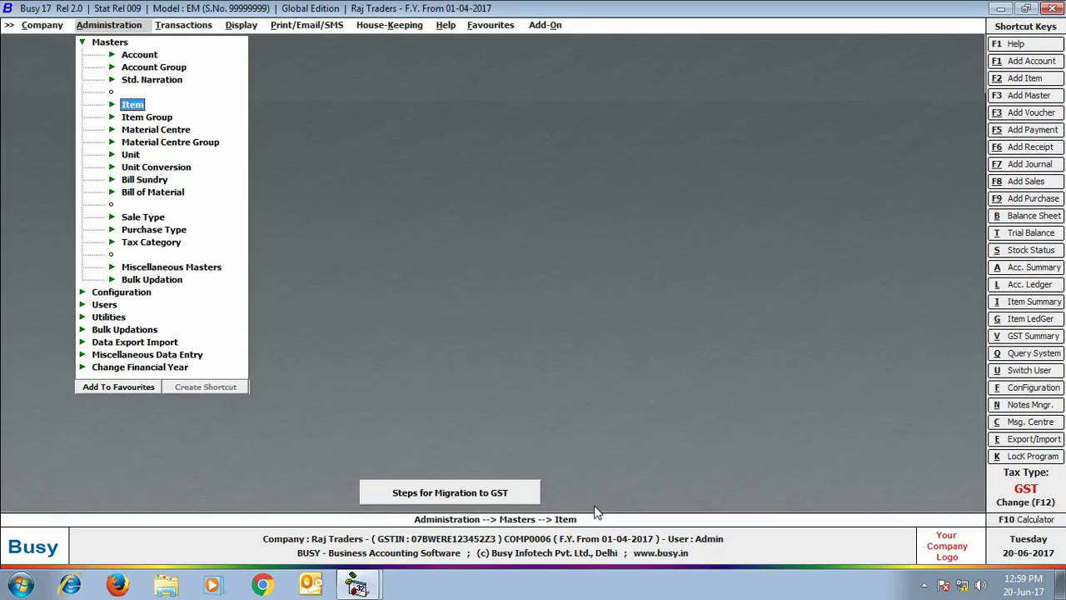
# Step: Open Check/Update Item HSN/Tax Category with range ALL to load every item
pyautogui.click(161, 280)
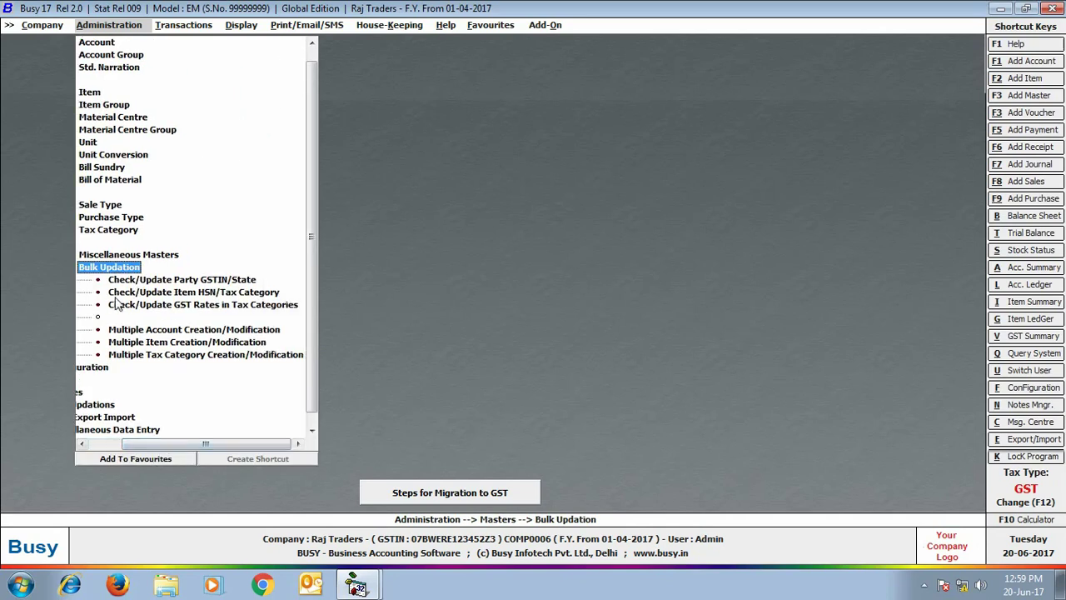
pyautogui.doubleClick(258, 288)
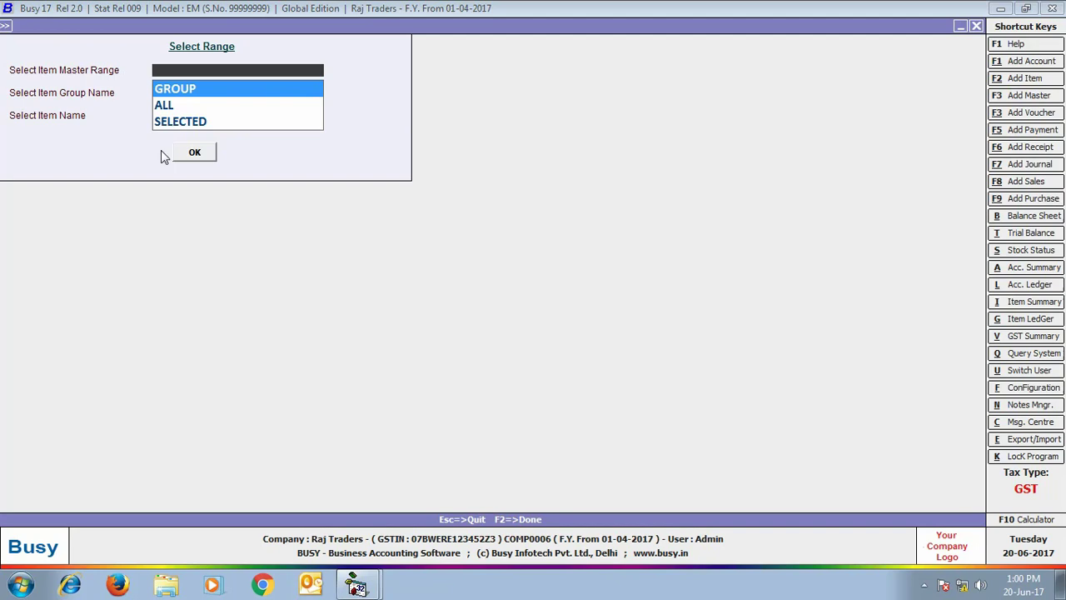
pyautogui.click(164, 105)
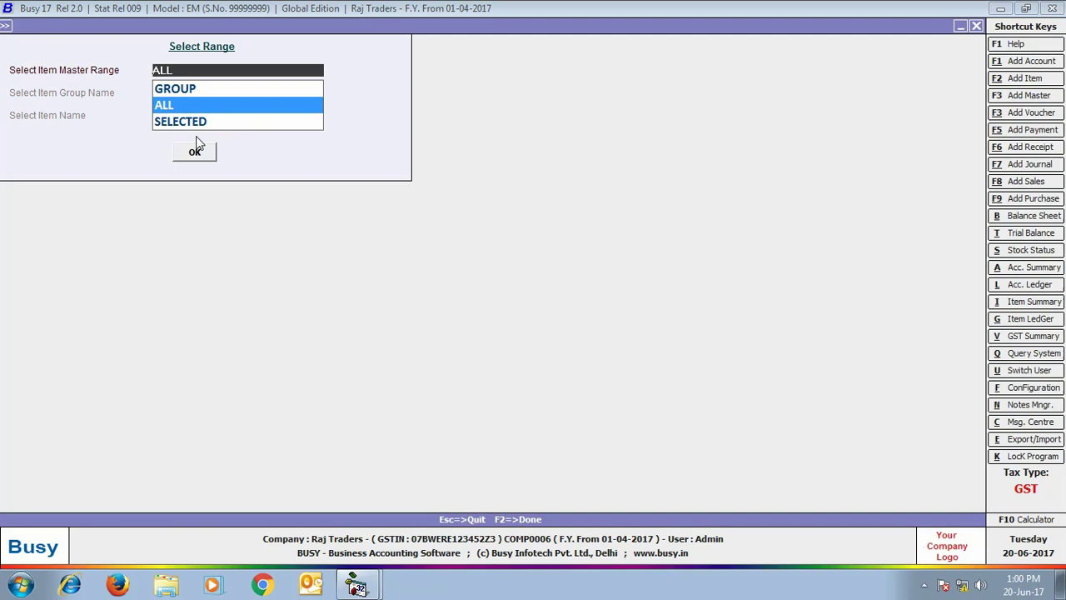
pyautogui.click(197, 153)
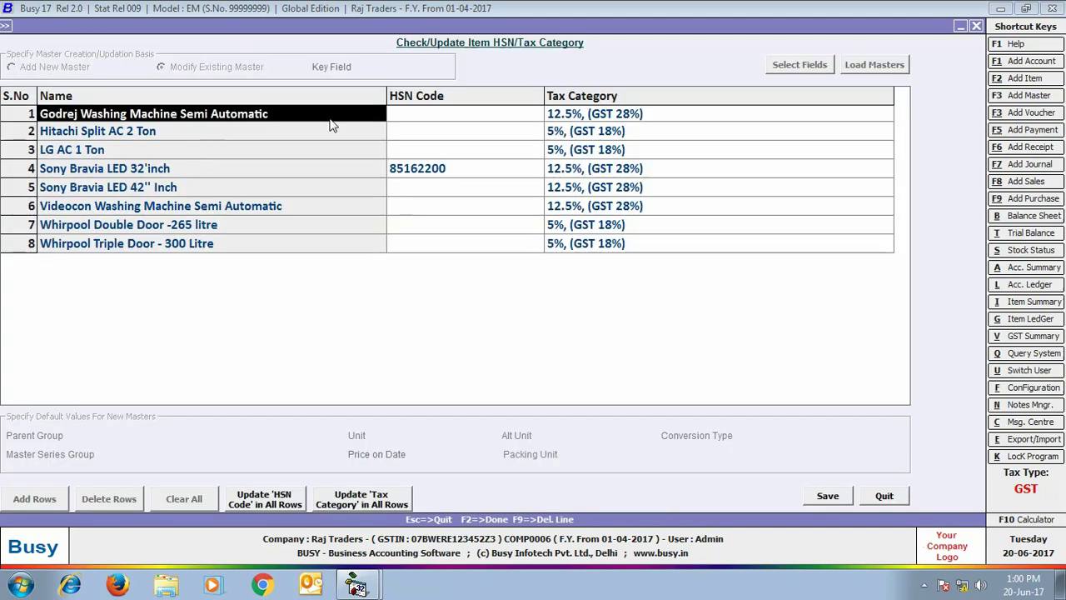
# Step: Enter HSN 84221100 for Godrej Washing Machine Semi Automatic and start an all-rows HSN update
pyautogui.click(433, 121)
pyautogui.write('84221100')
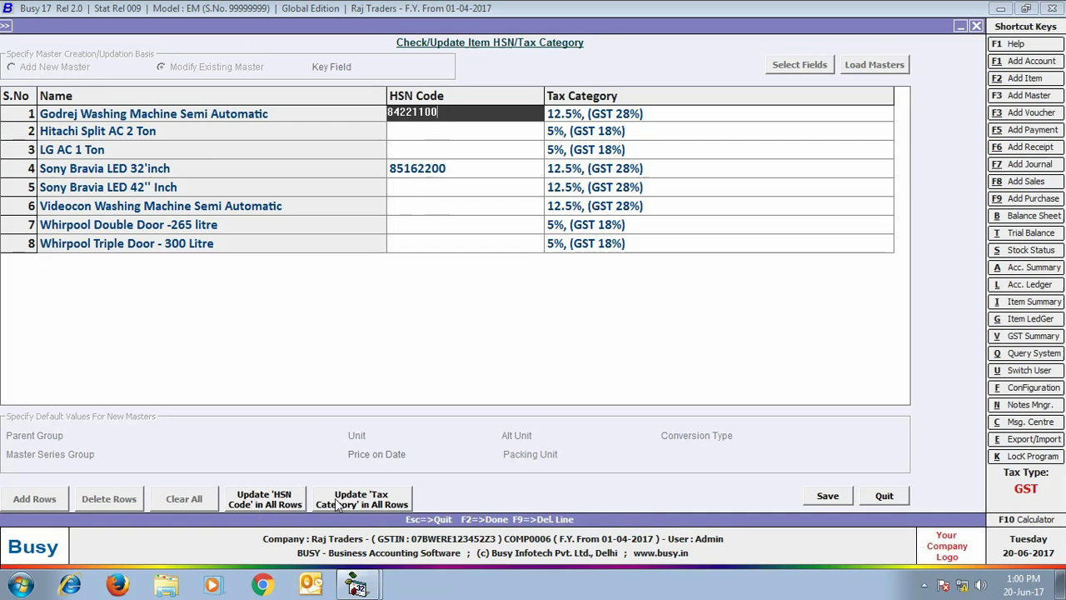
pyautogui.click(283, 502)
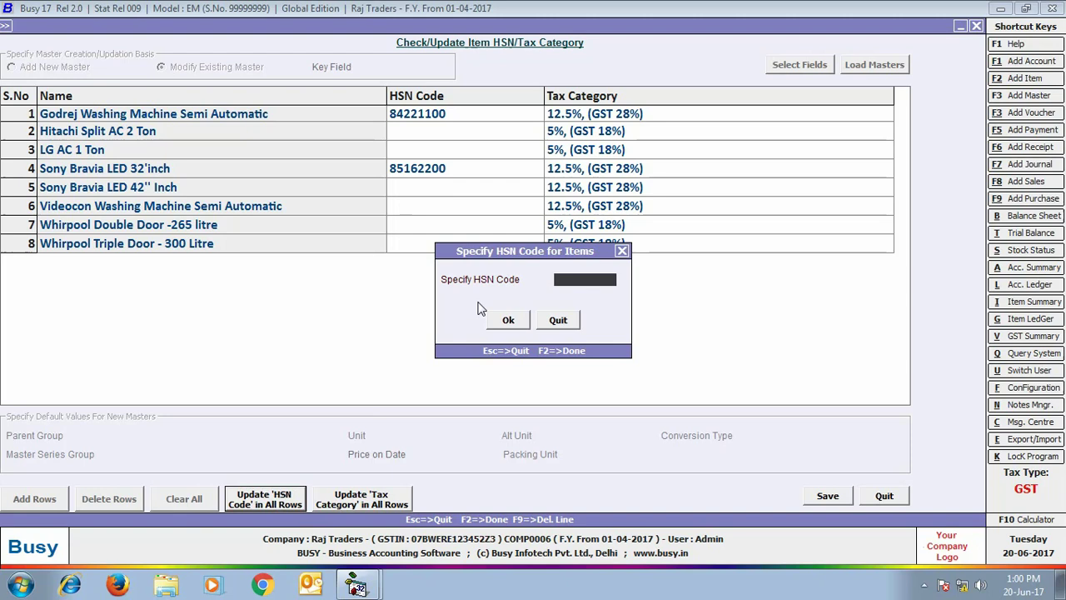
# Step: Cancel the all-rows prompt and reload the grid with only the Refrigerator group's items
pyautogui.click(558, 320)
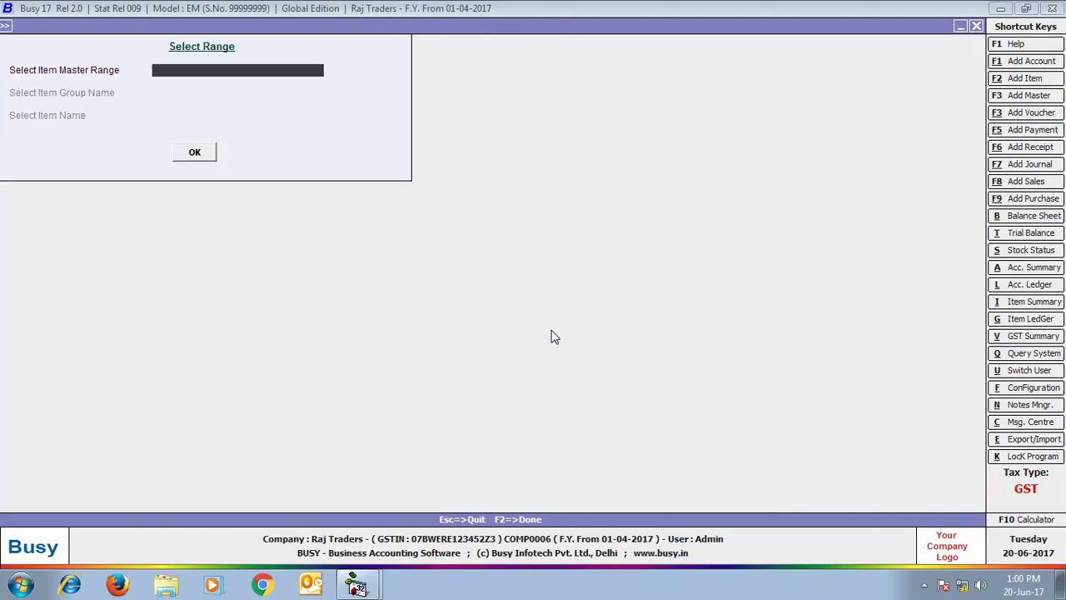
pyautogui.write('a')
pyautogui.press('Up')
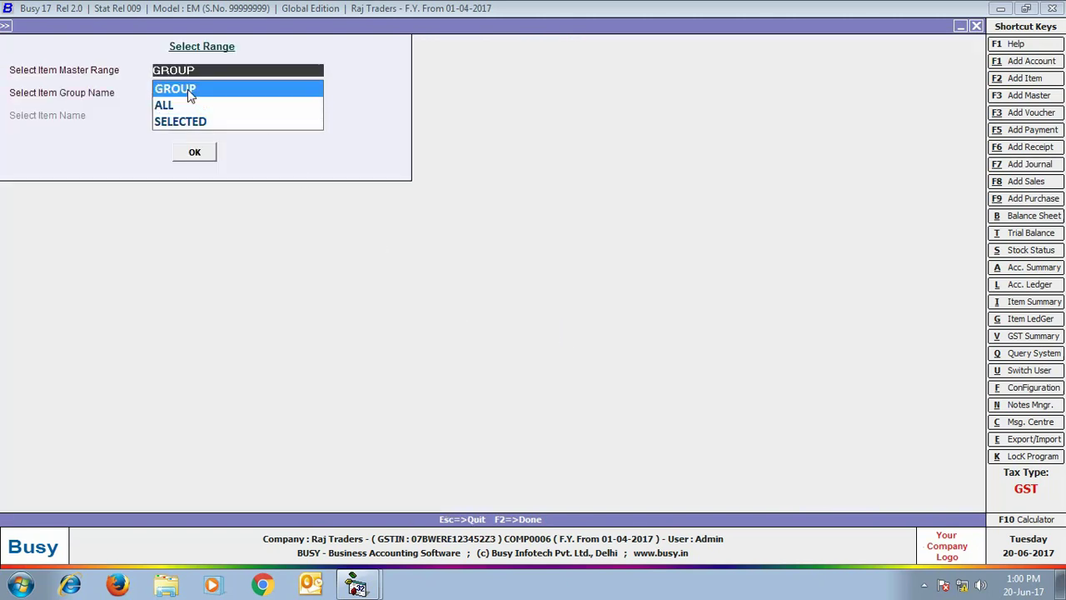
pyautogui.press('Return')
pyautogui.write('ref')
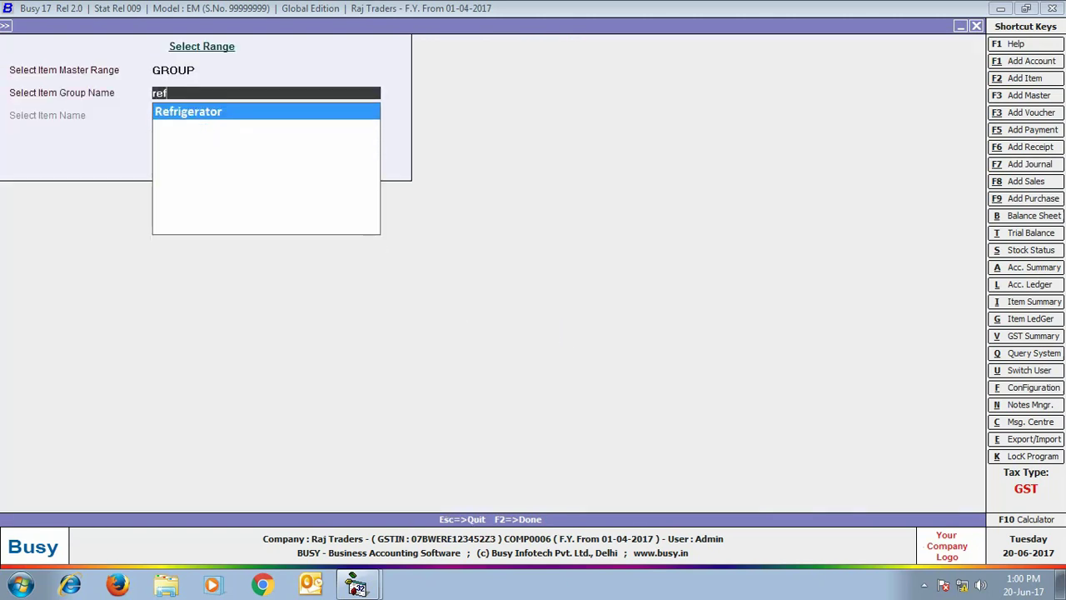
pyautogui.press('Return')
pyautogui.press('Return')
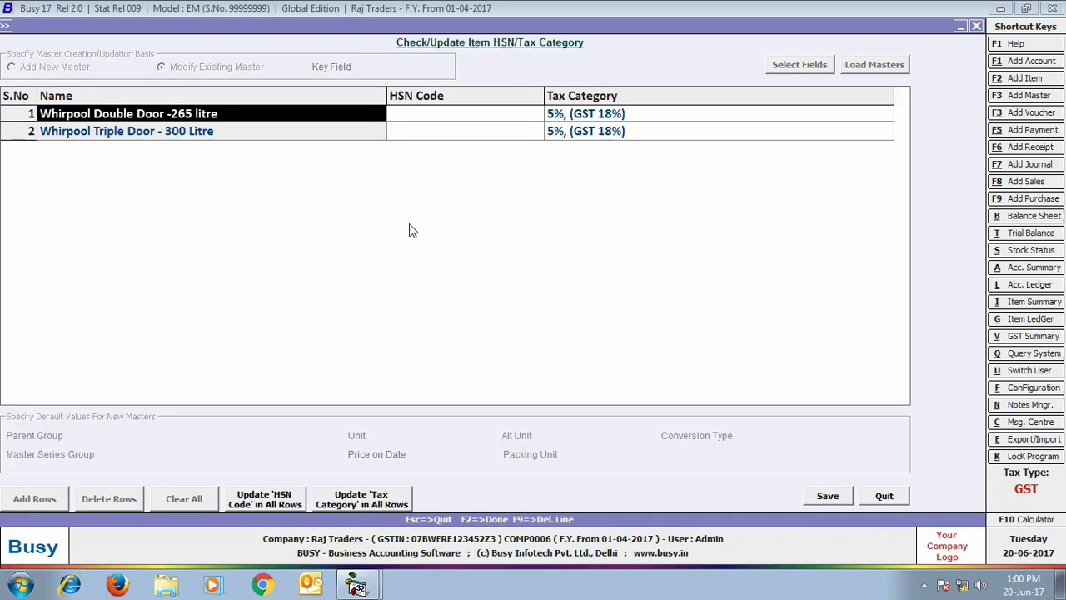
# Step: Apply HSN code 84182100 to both Whirpool refrigerator rows and save
pyautogui.click(469, 118)
pyautogui.click(465, 135)
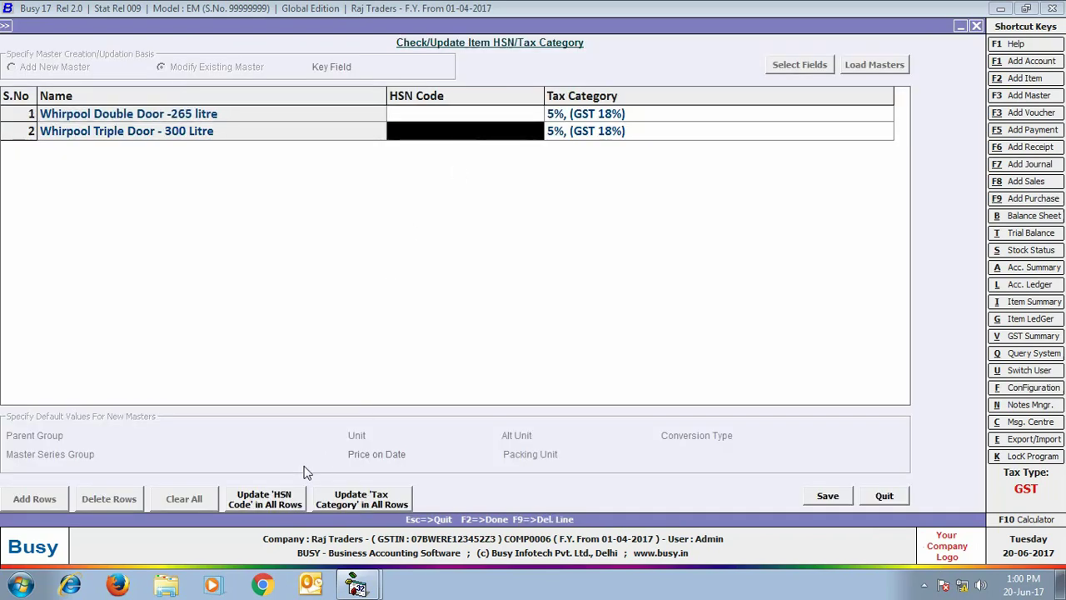
pyautogui.click(264, 499)
pyautogui.write('84182100')
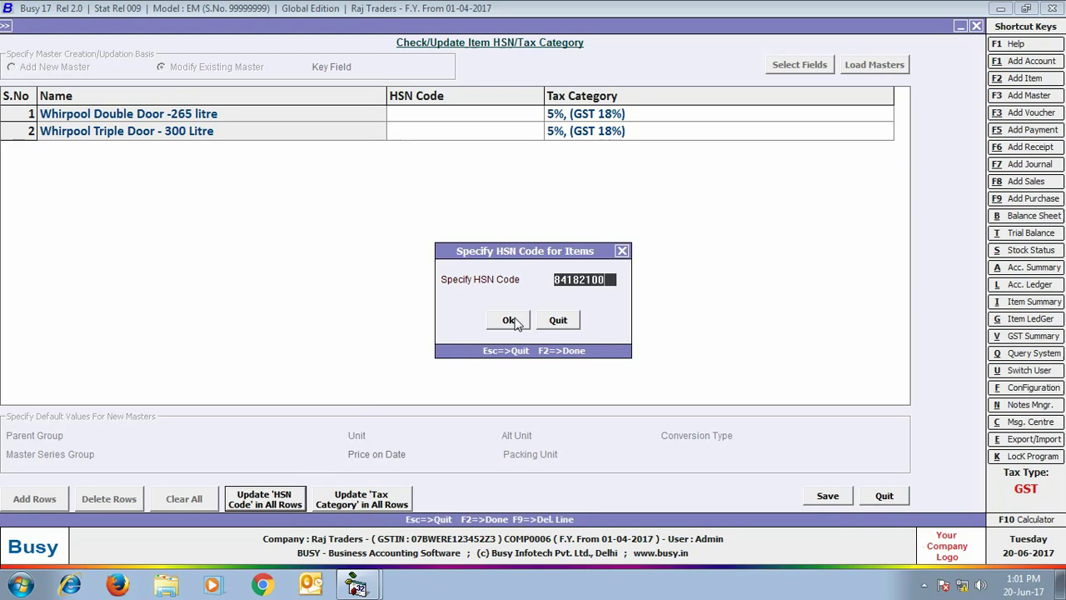
pyautogui.click(515, 323)
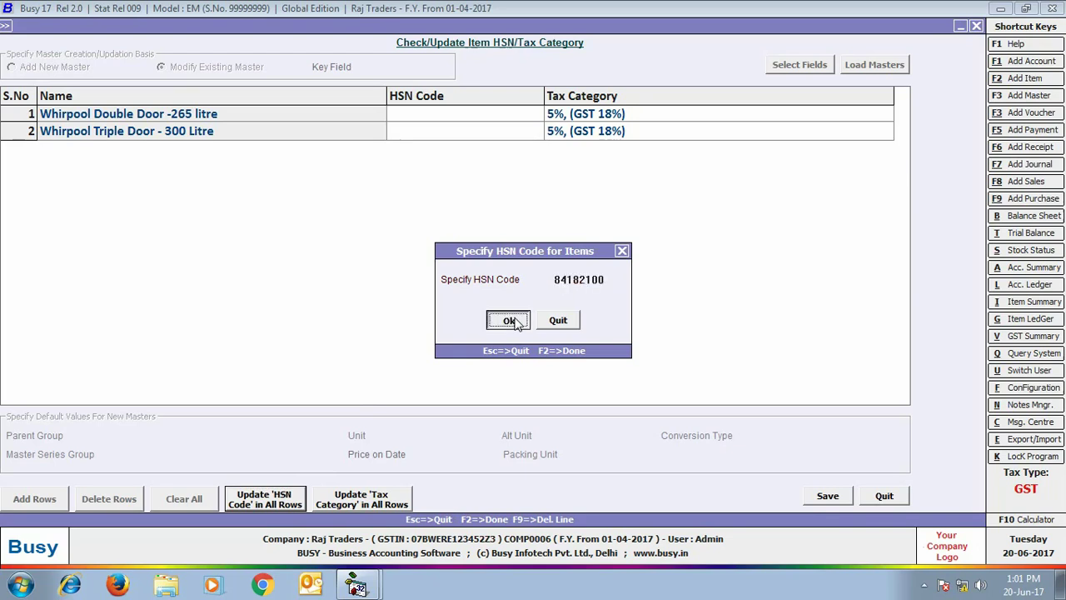
pyautogui.press('Right')
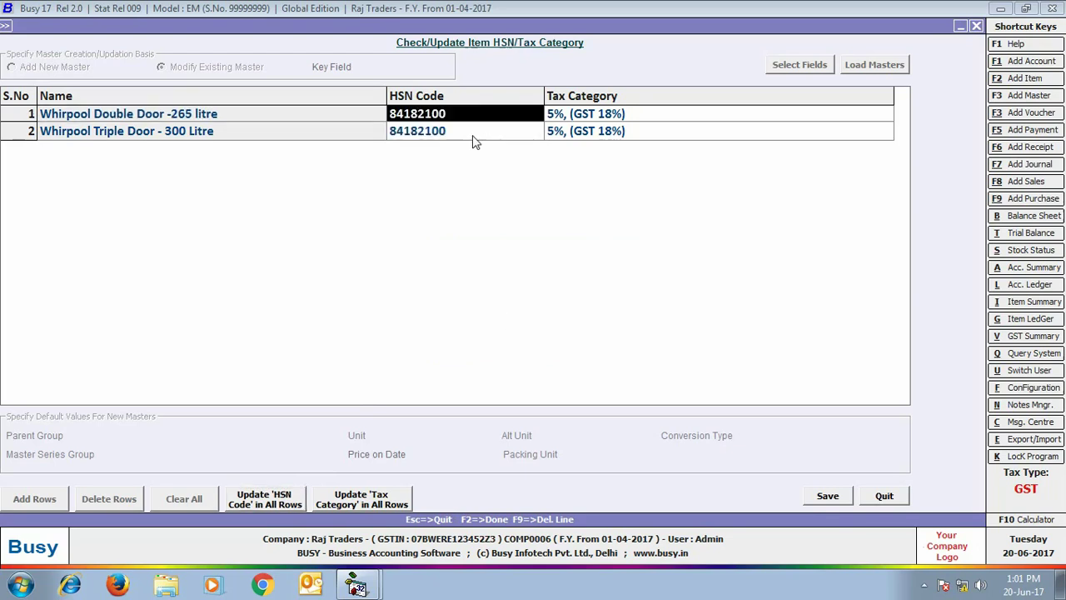
pyautogui.press('Down')
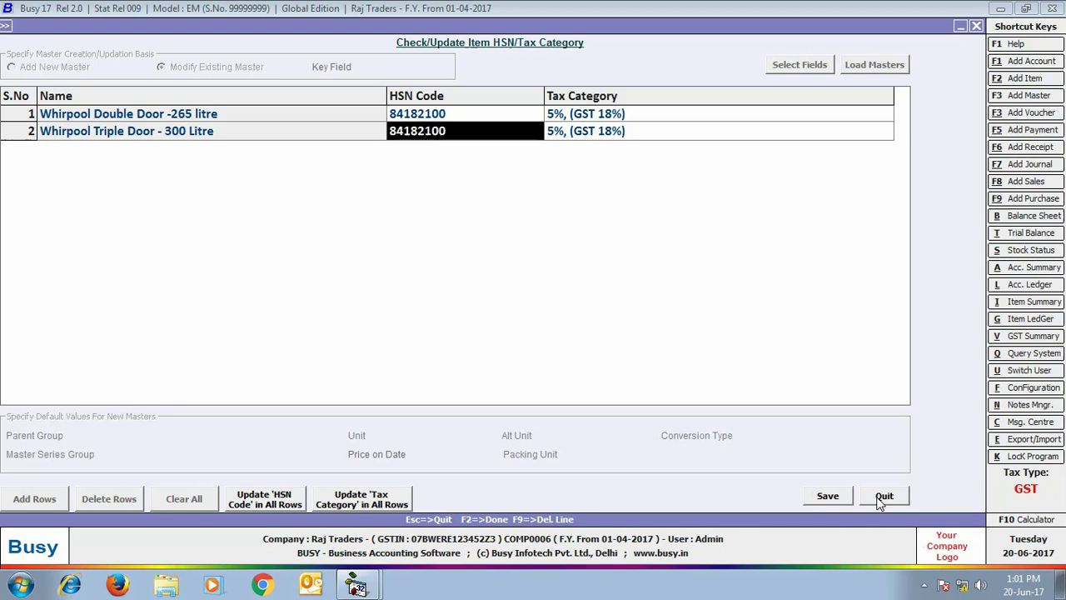
pyautogui.click(827, 496)
# Step: Confirm saving the refrigerator HSN updates and collapse the masters options
pyautogui.click(571, 327)
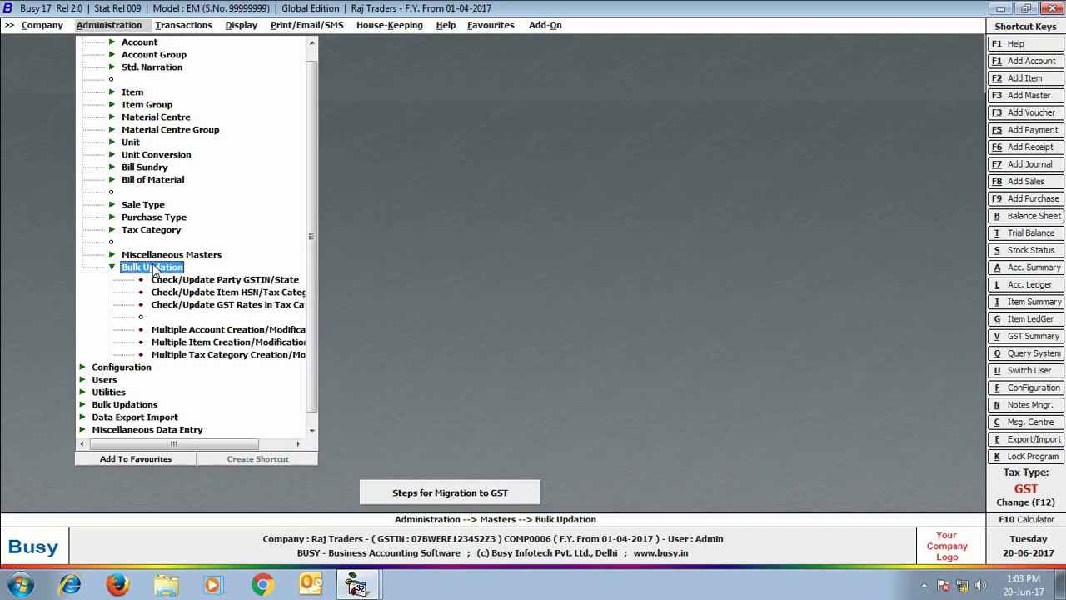
pyautogui.click(155, 267)
pyautogui.click(114, 43)
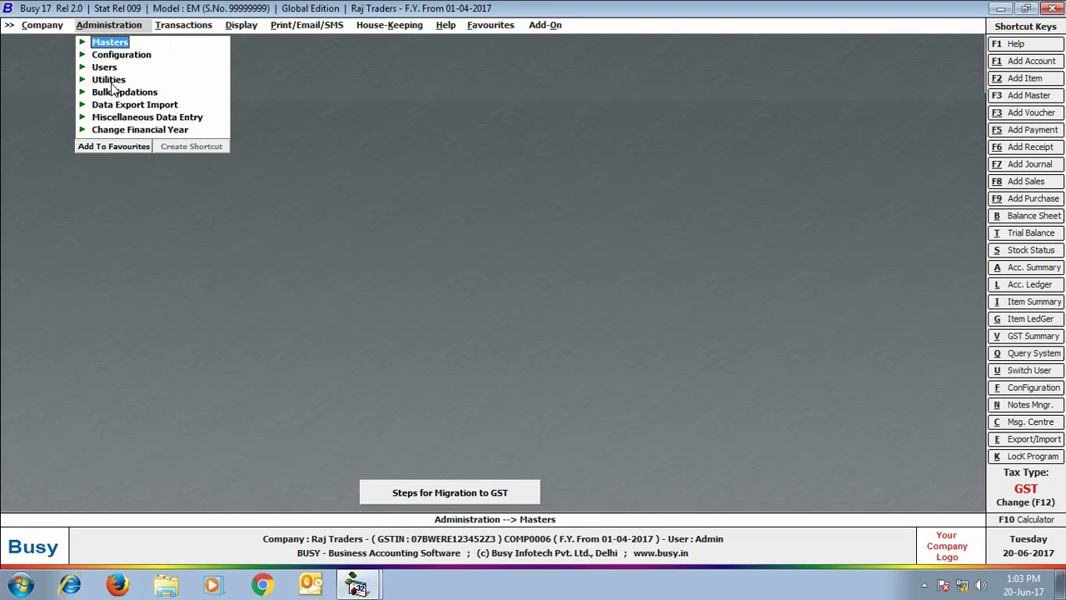
# Step: In Update HSN/SAC Code Description, describe 84221100 as Washing Machines with UQC Pcs
pyautogui.click(137, 117)
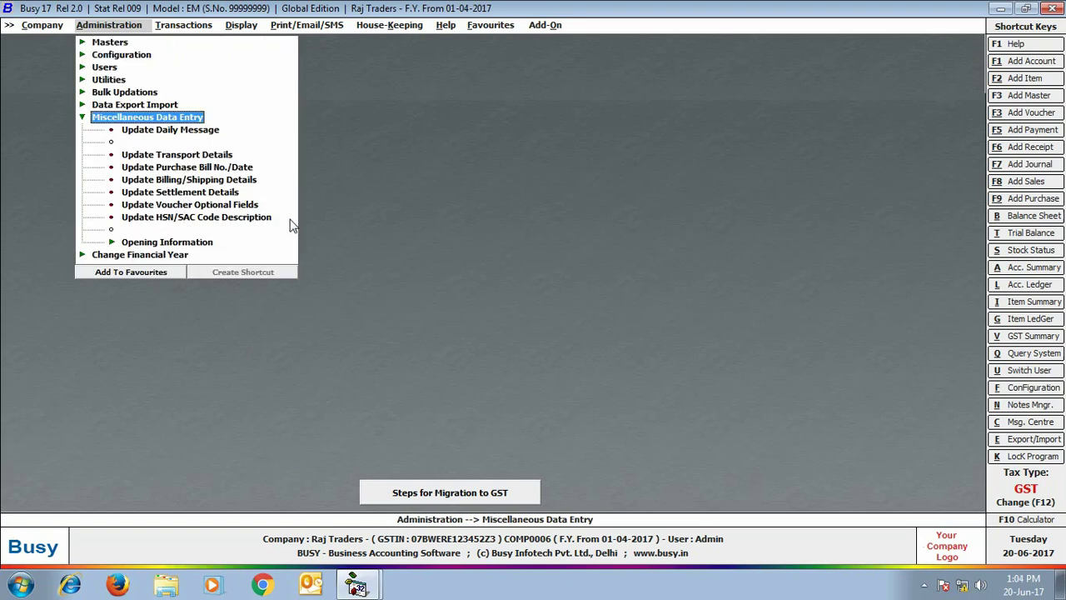
pyautogui.click(190, 215)
pyautogui.write('84221100')
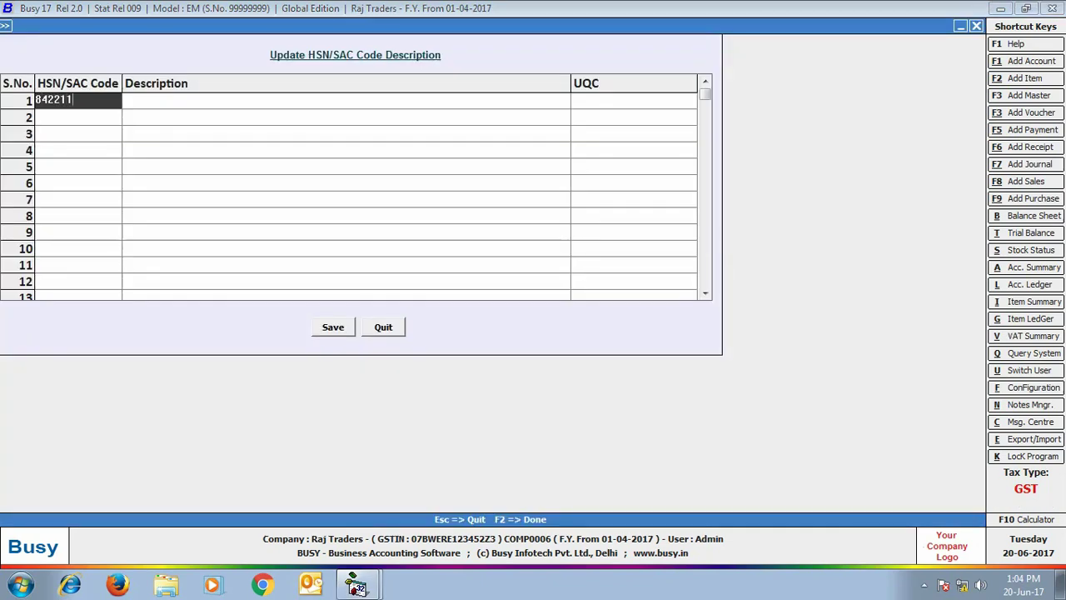
pyautogui.press('Return')
pyautogui.write('Washing Machines')
pyautogui.press('Return')
pyautogui.write('Pcs')
pyautogui.press('Return')
# Step: Add 85162200 as Televisions with UQC Pcs and save the HSN descriptions
pyautogui.write('85162200')
pyautogui.press('Return')
pyautogui.write('Televisions')
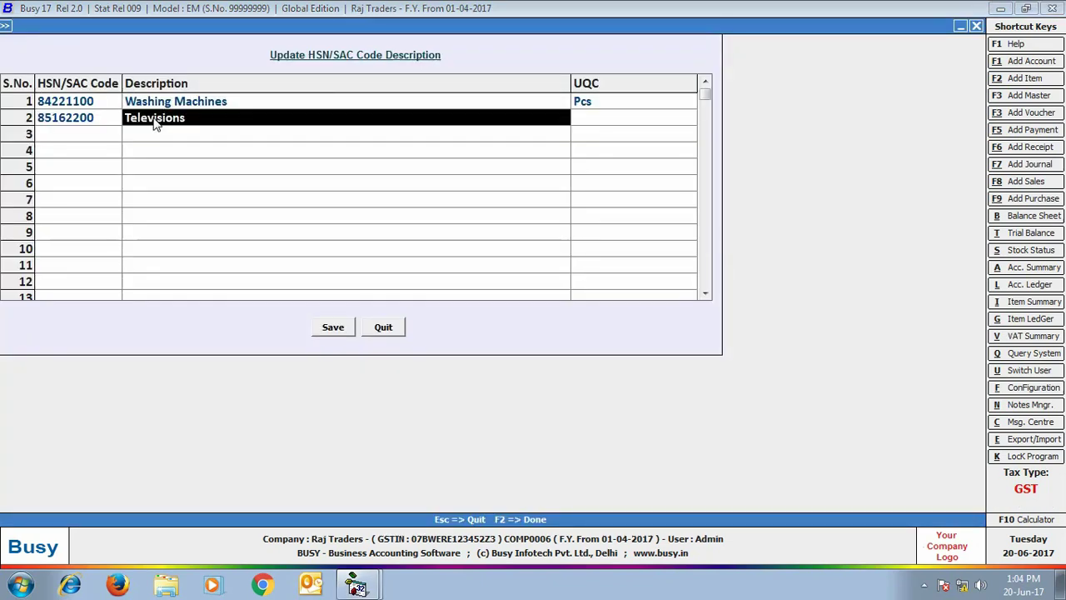
pyautogui.press('Return')
pyautogui.write('Pcs')
pyautogui.click(333, 327)
pyautogui.click(623, 321)
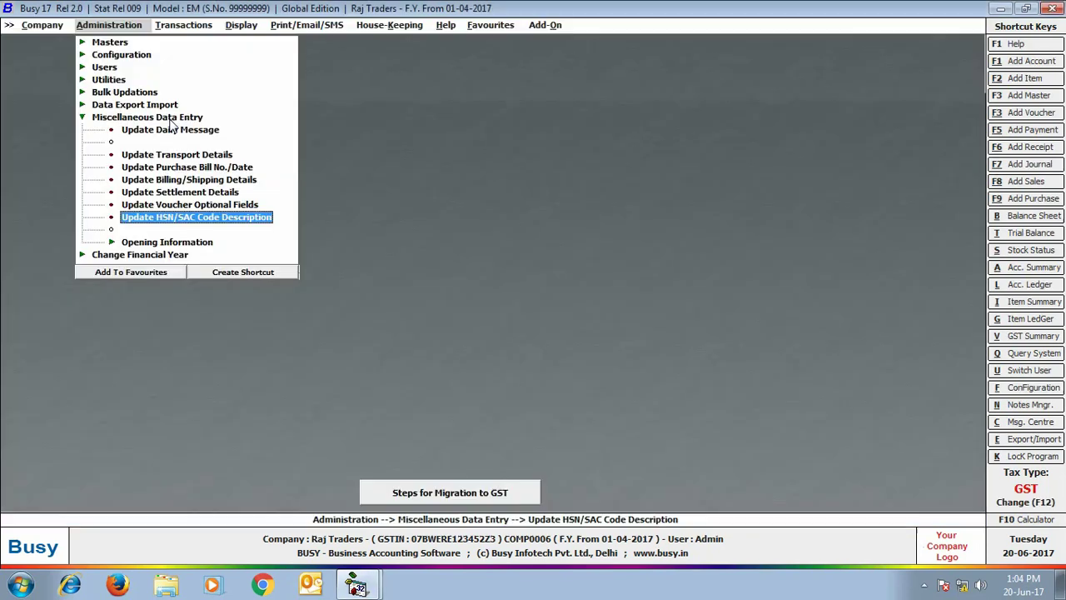
pyautogui.click(171, 124)
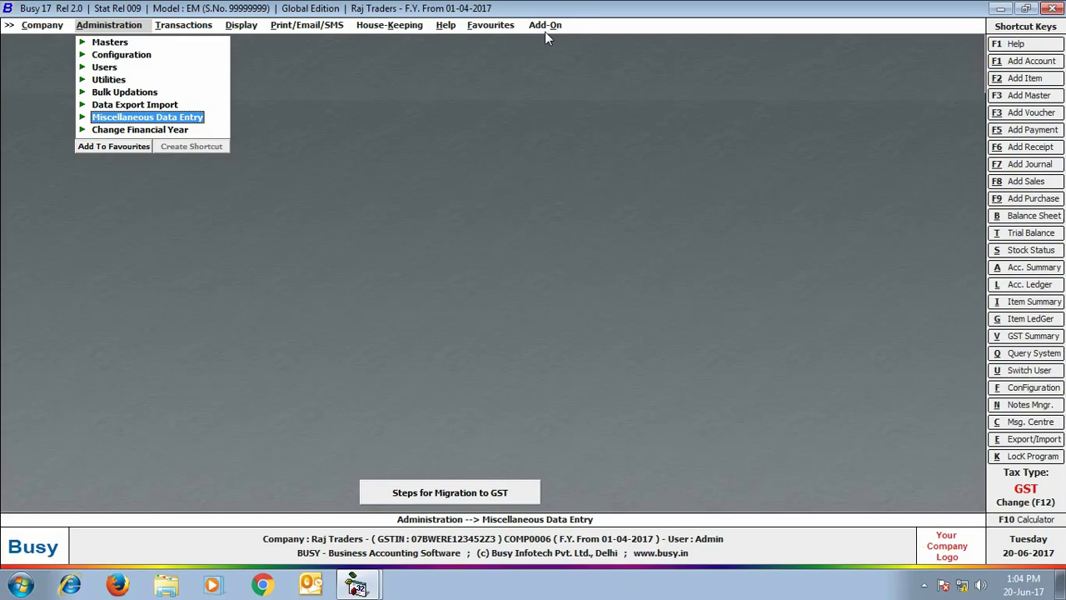
# Step: Open the Geeta Traders account for modification and check its Delhi state record
pyautogui.click(109, 41)
pyautogui.click(139, 54)
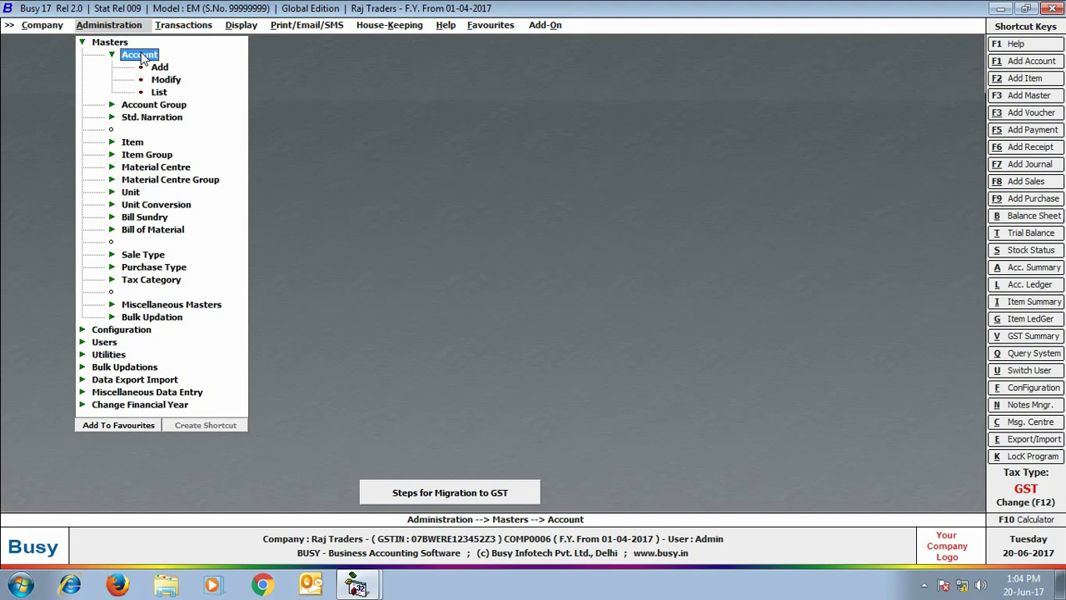
pyautogui.click(160, 79)
pyautogui.write('ge')
pyautogui.press('Return')
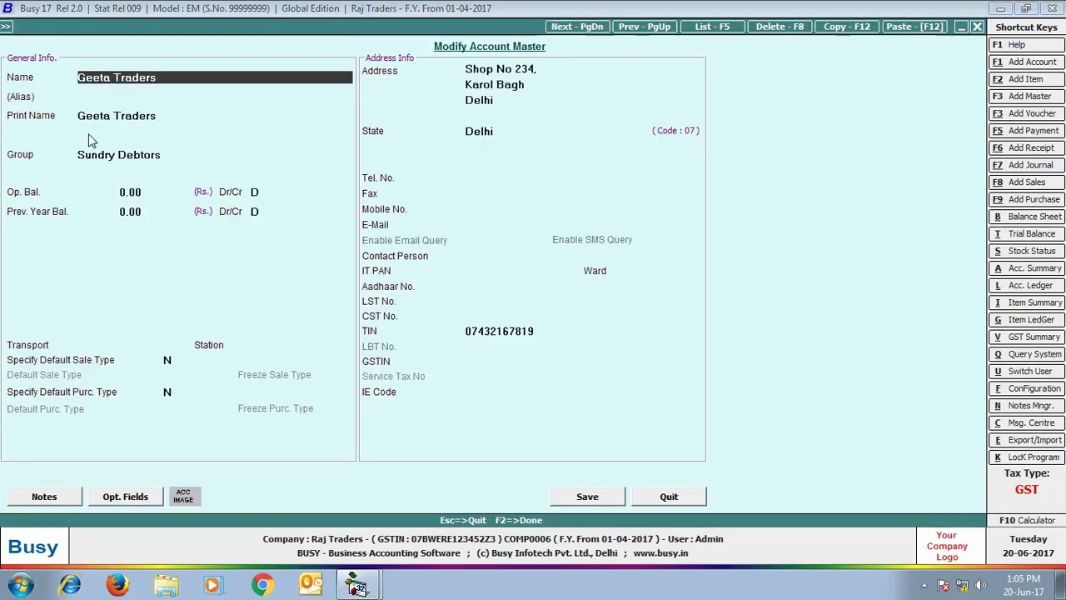
pyautogui.click(472, 133)
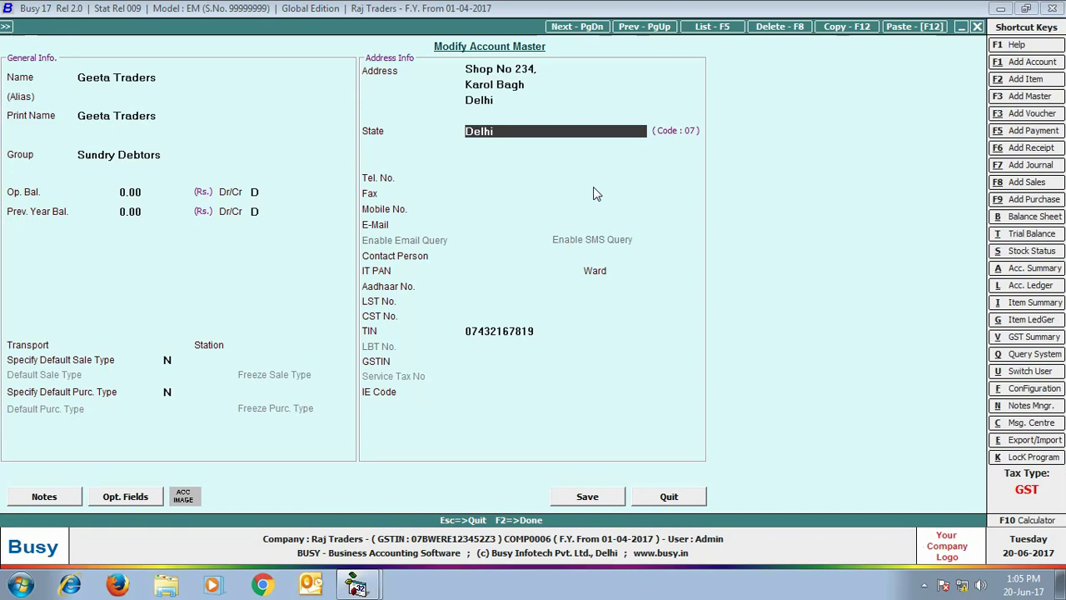
pyautogui.press('F4')
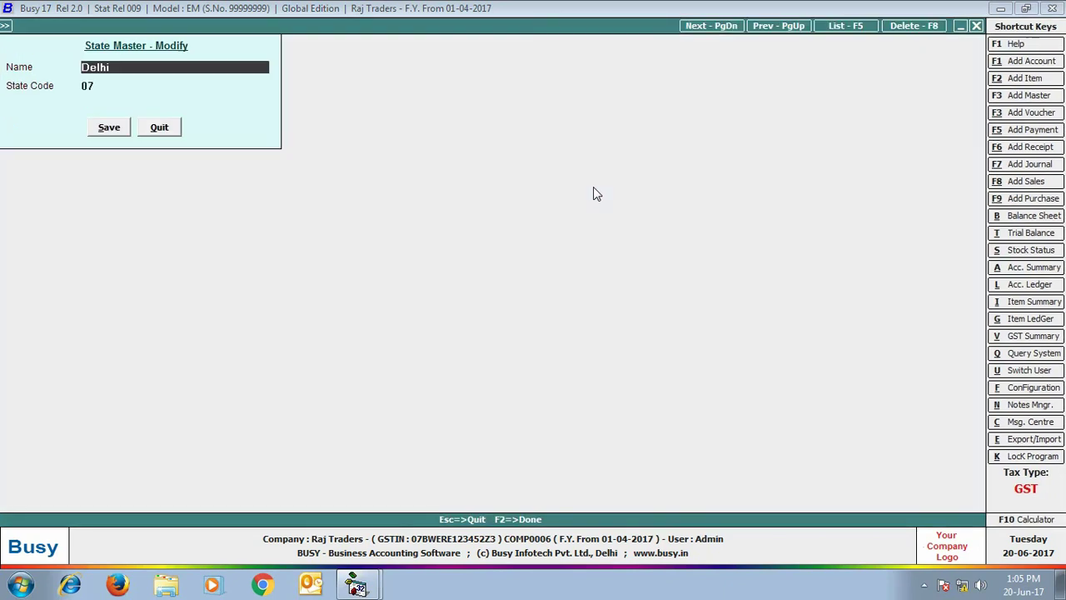
pyautogui.press('Return')
pyautogui.press('Return')
pyautogui.press('Return')
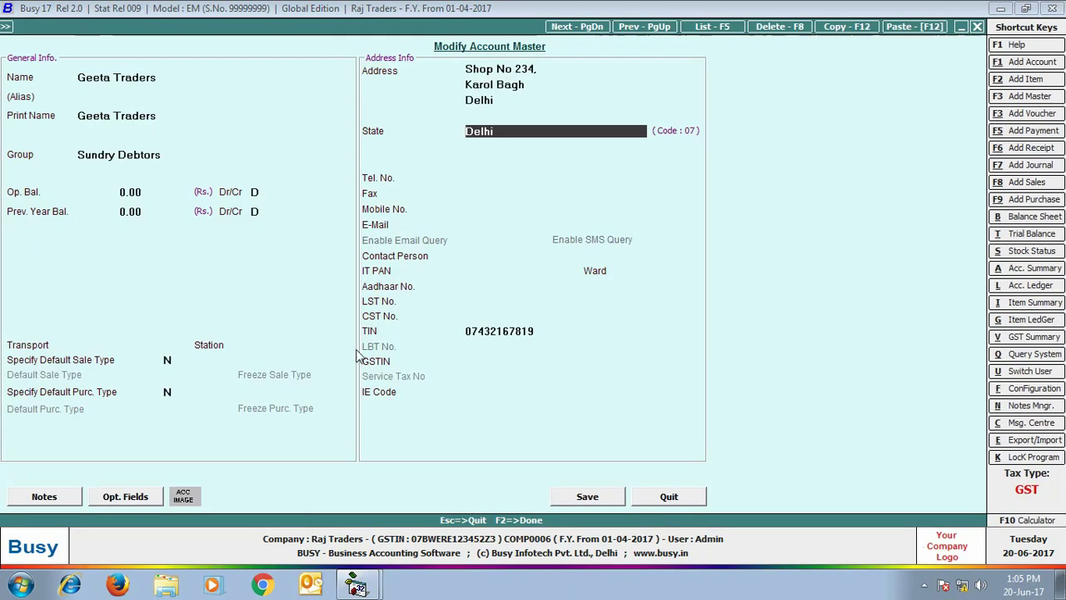
# Step: Fill in the customer's GSTIN, save the account and return to the masters list
pyautogui.click(468, 330)
pyautogui.press('Return')
pyautogui.write('07REWTR124356Z2')
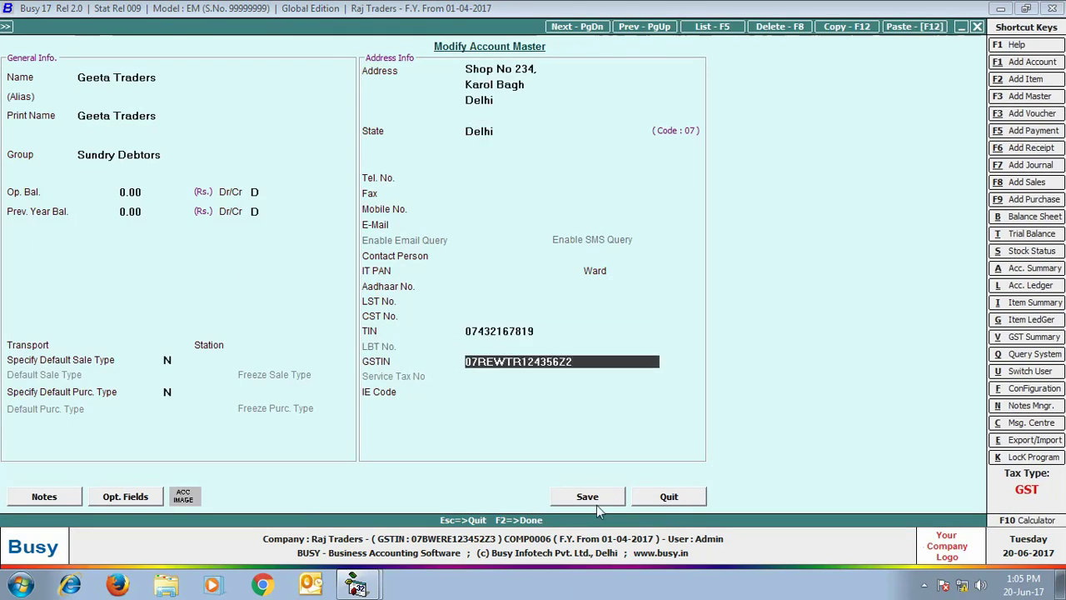
pyautogui.click(597, 505)
pyautogui.click(187, 260)
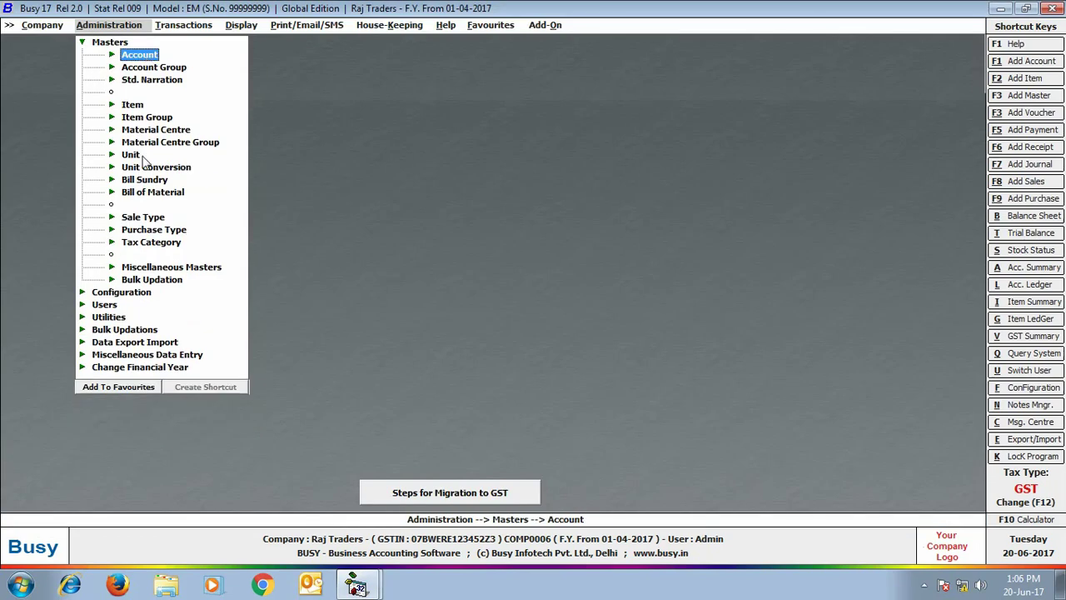
# Step: Open the party GSTIN/State check and load the parties of the Sundry Debtors group
pyautogui.doubleClick(144, 282)
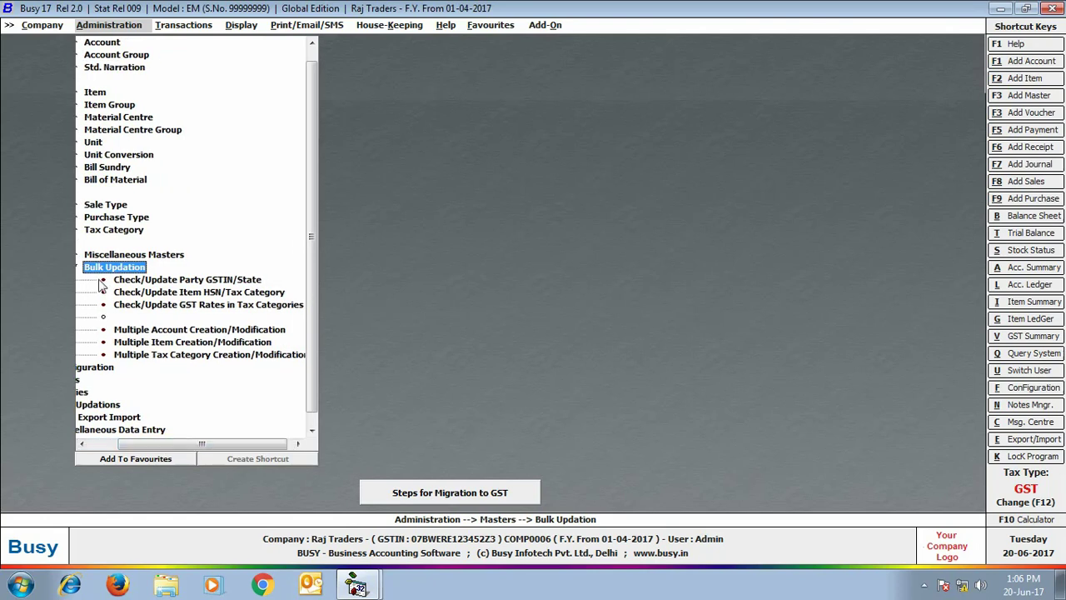
pyautogui.doubleClick(159, 281)
pyautogui.click(177, 88)
pyautogui.write('sundry')
pyautogui.press('Down')
pyautogui.press('Return')
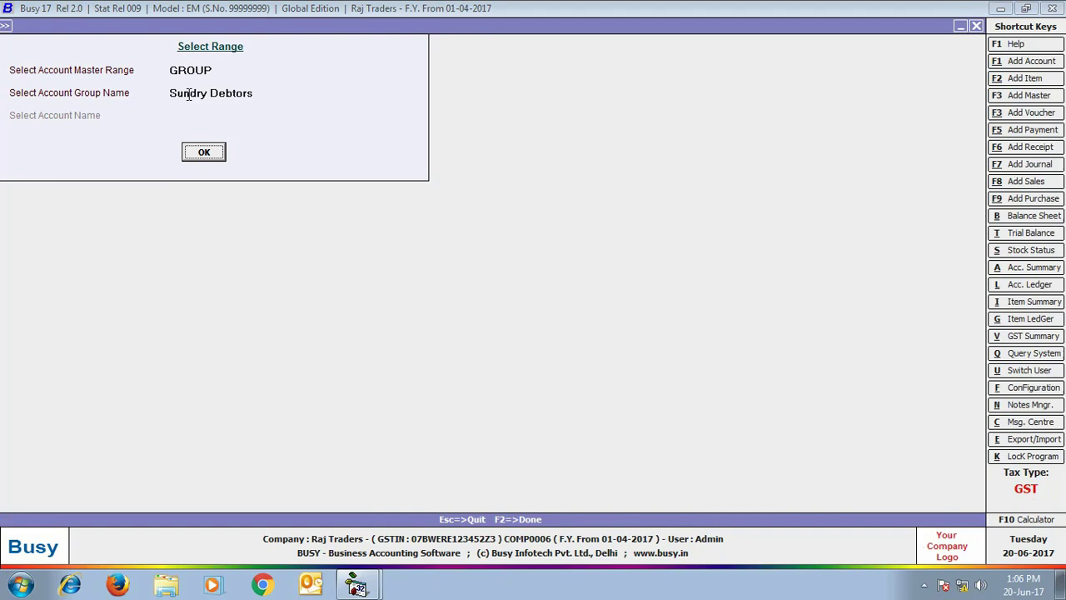
pyautogui.press('Return')
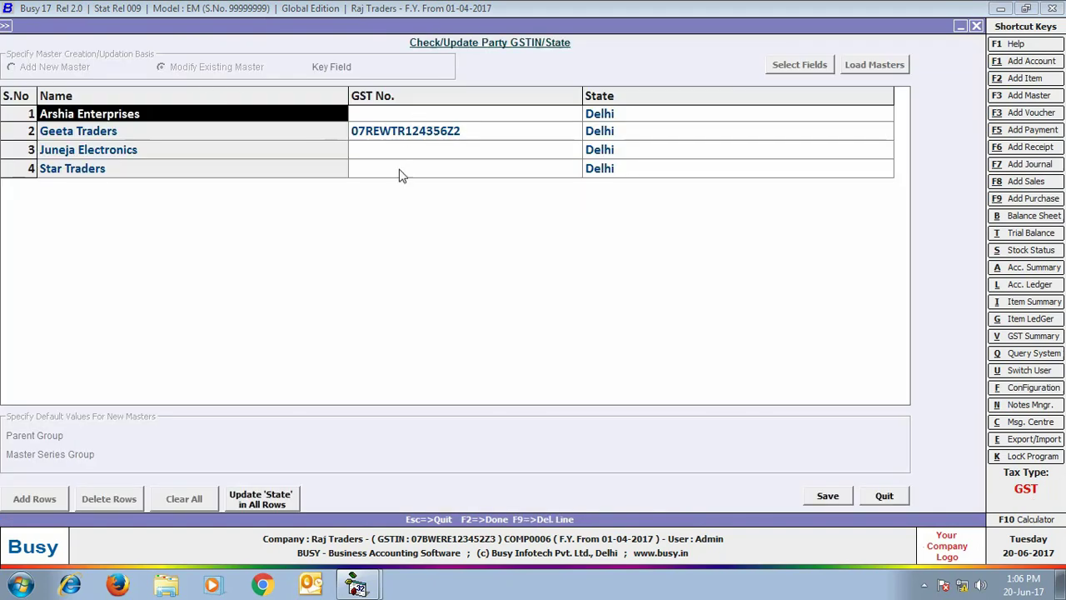
# Step: Enter Arshia Enterprises' GST number, set Delhi as the state for all rows, and save the four accounts
pyautogui.press('Return')
pyautogui.write('07TWQER987643Z2')
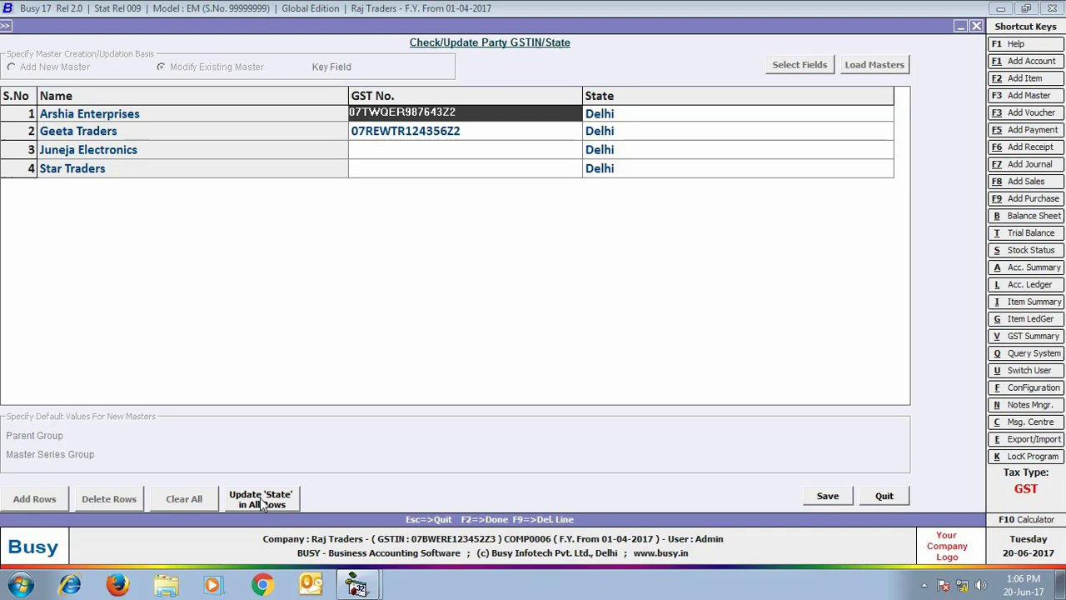
pyautogui.click(261, 504)
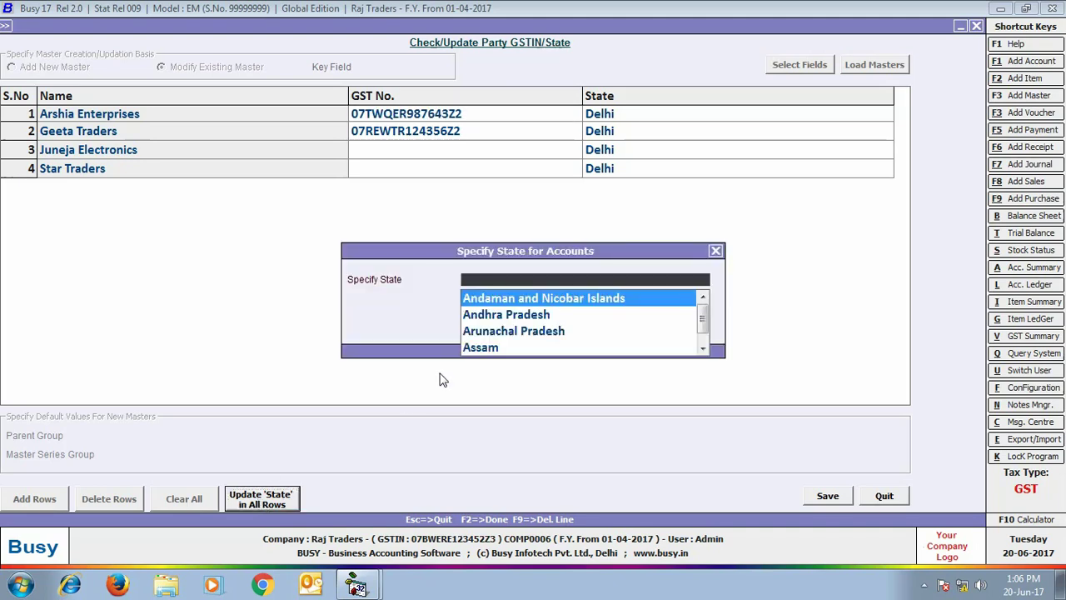
pyautogui.write('del')
pyautogui.click(538, 305)
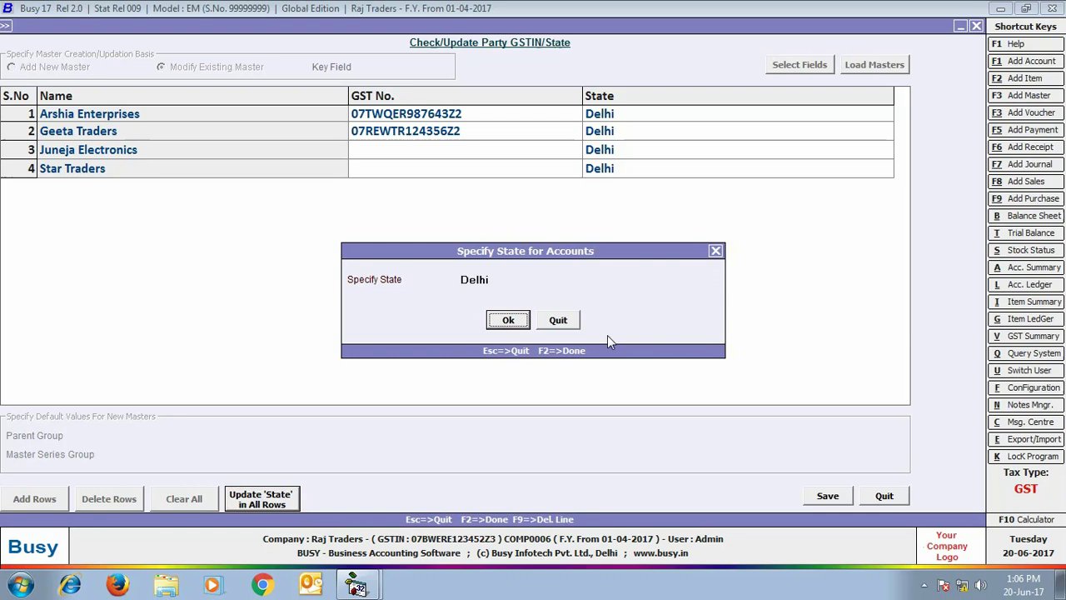
pyautogui.press('Escape')
pyautogui.press('F2')
pyautogui.click(573, 325)
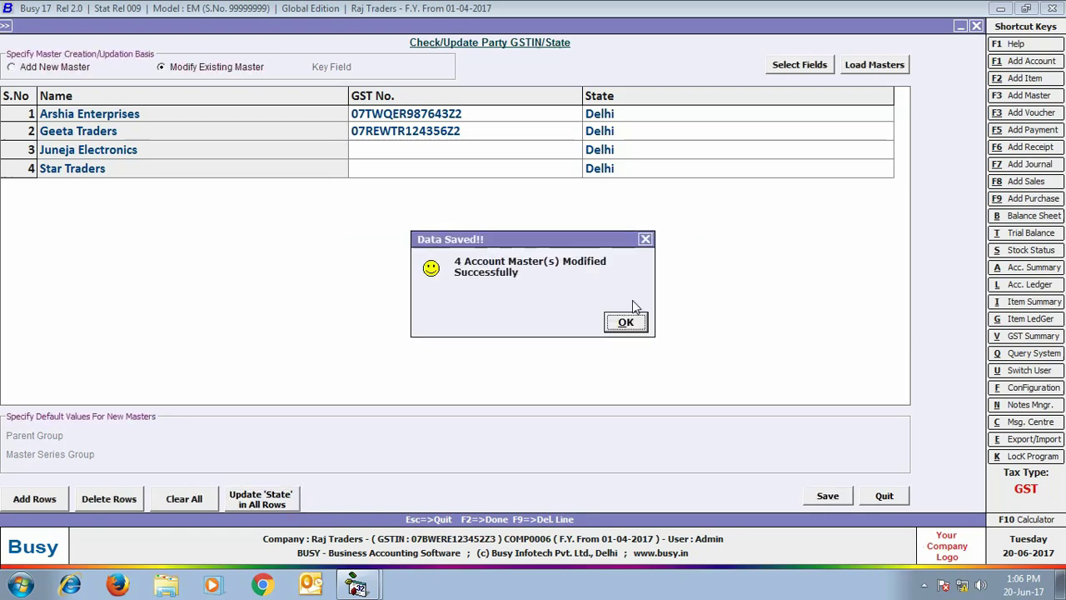
pyautogui.click(626, 316)
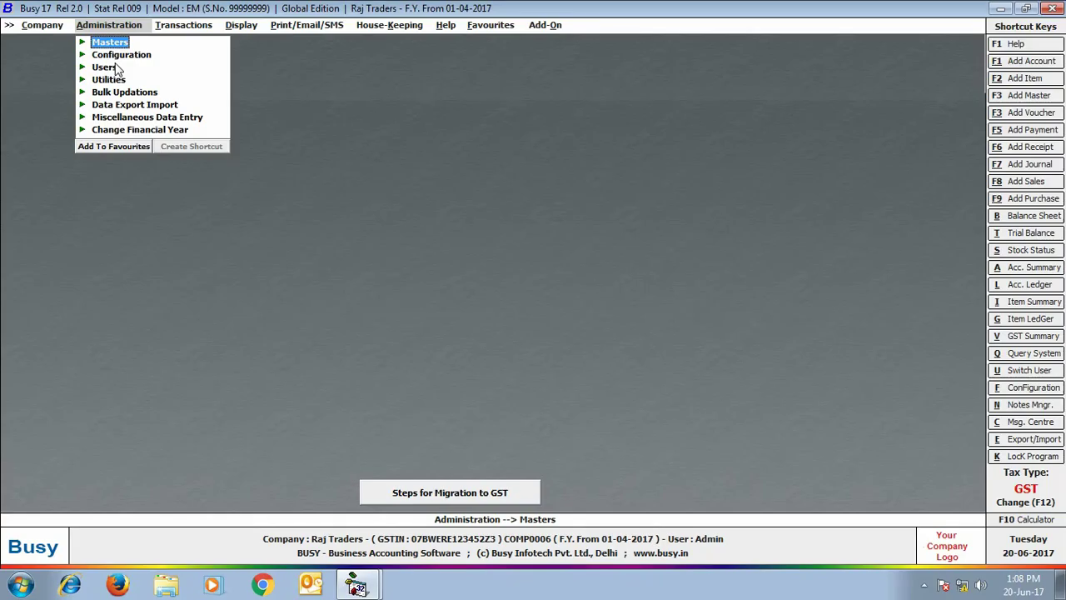
# Step: In the Sales Invoice print configuration, enable separate billing/shipping details and a self-configured invoice body
pyautogui.click(123, 55)
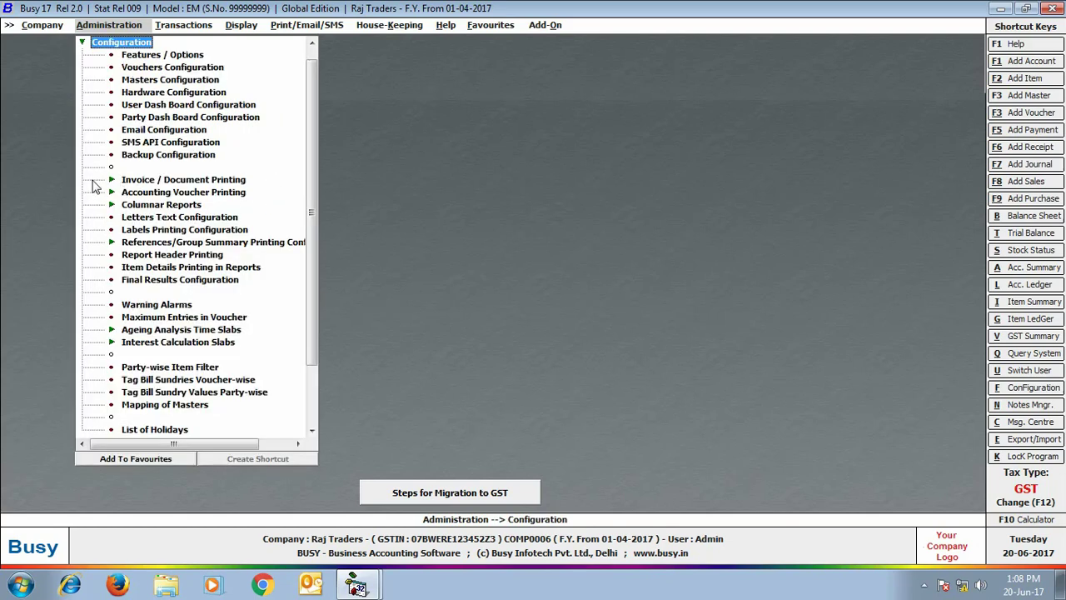
pyautogui.click(211, 180)
pyautogui.click(172, 194)
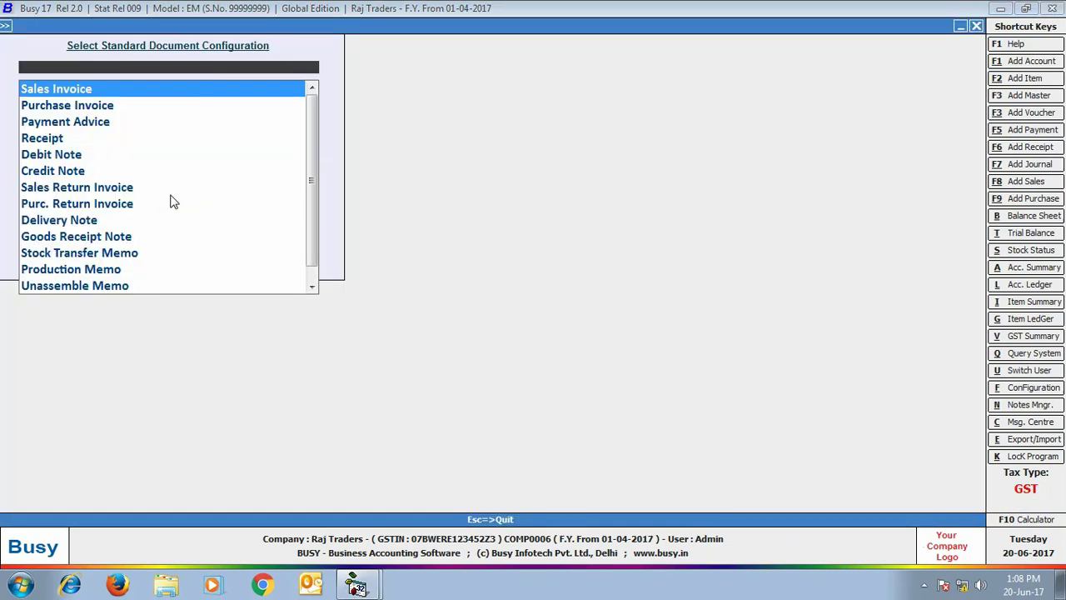
pyautogui.press('Return')
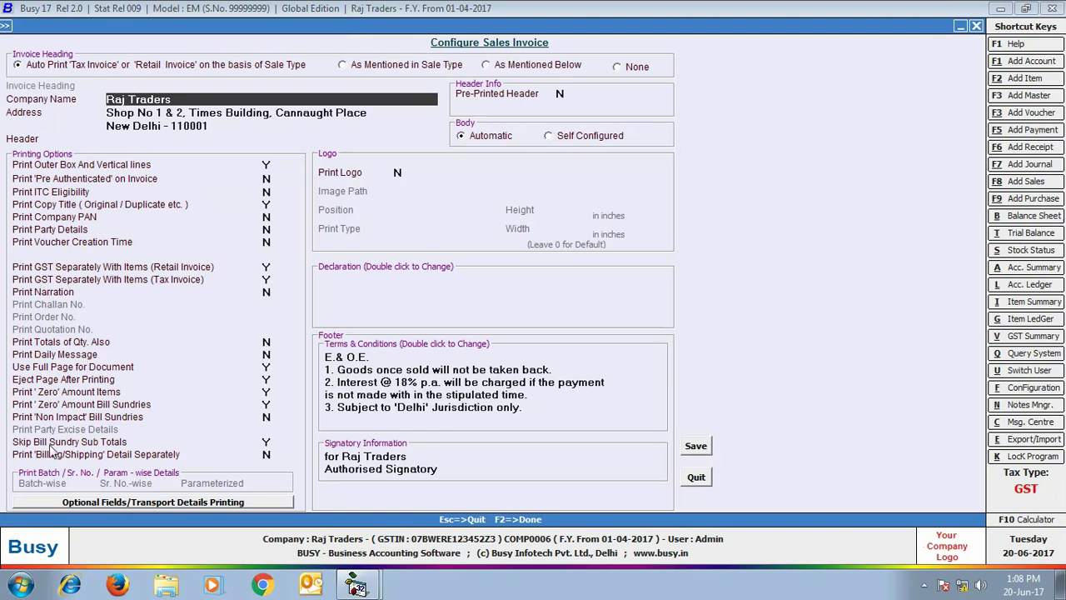
pyautogui.click(266, 454)
pyautogui.write('Y')
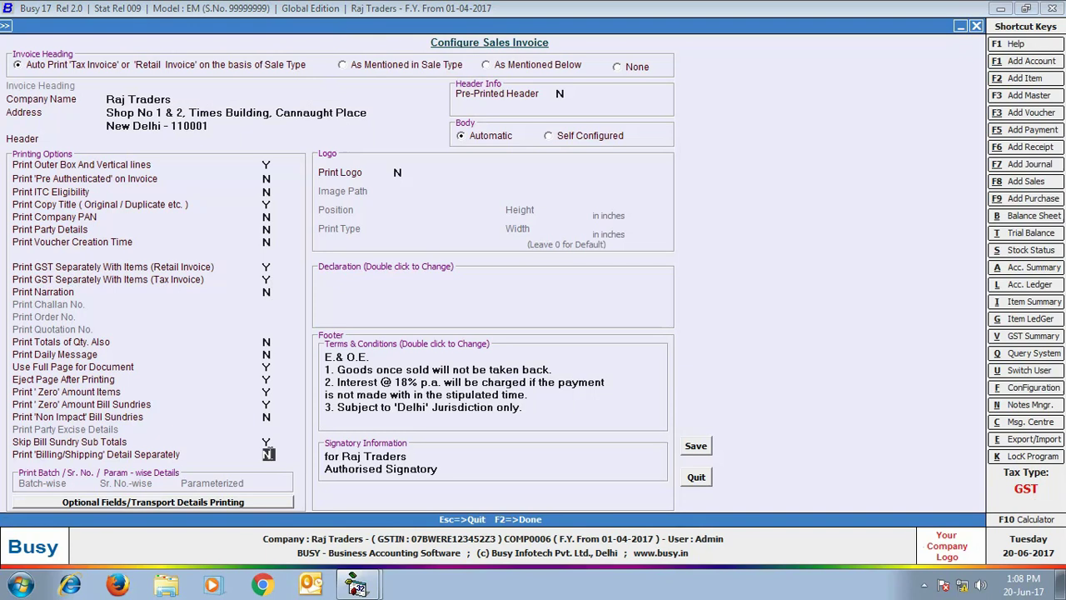
pyautogui.click(603, 139)
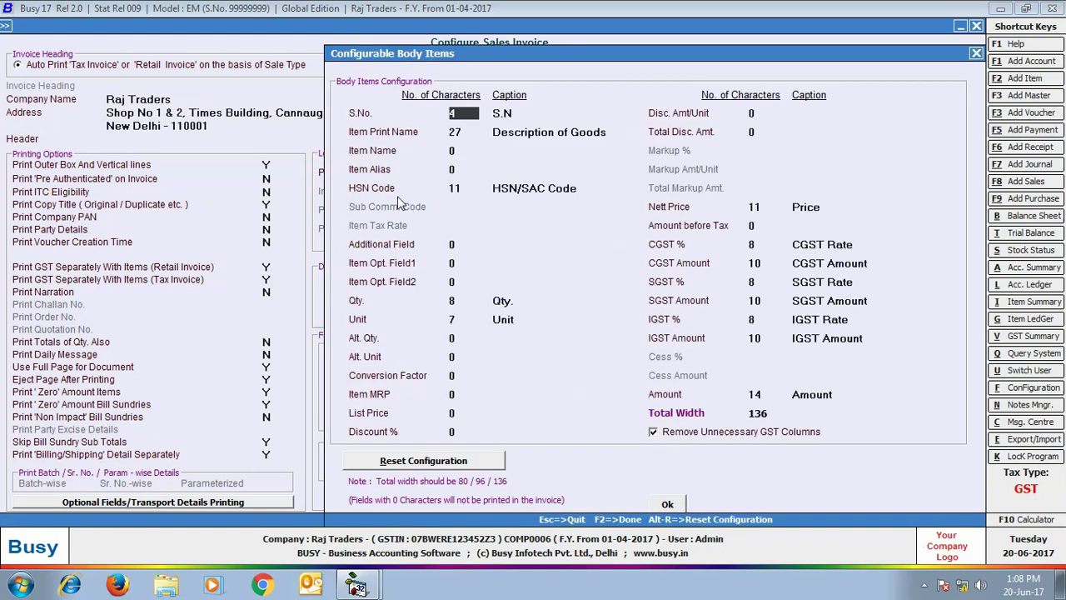
pyautogui.click(389, 190)
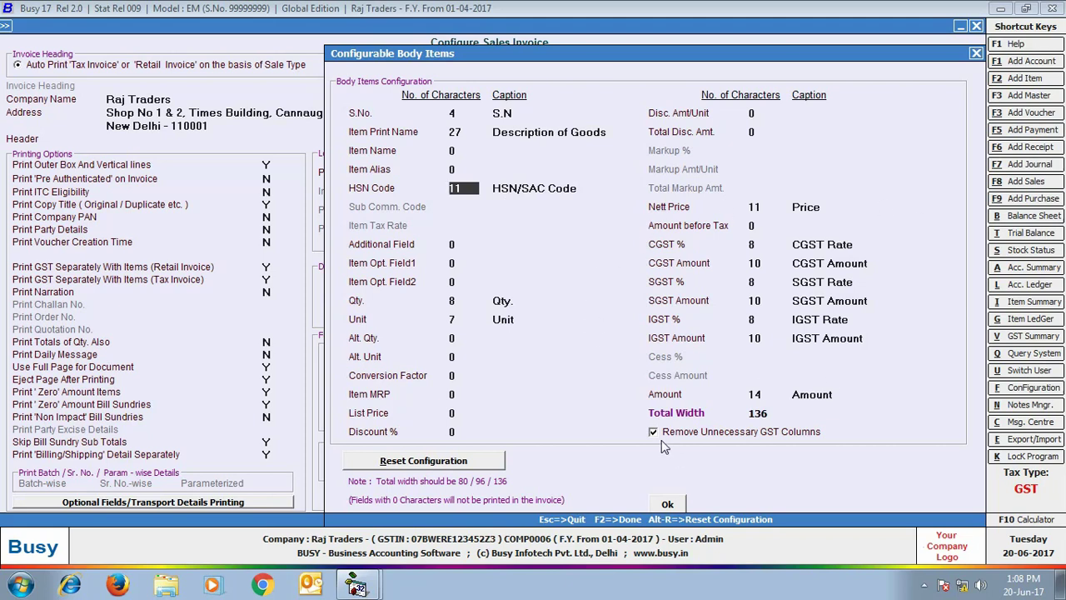
# Step: Keep 'Remove Unnecessary GST Columns' turned on and save the Sales Invoice print configuration
pyautogui.click(705, 435)
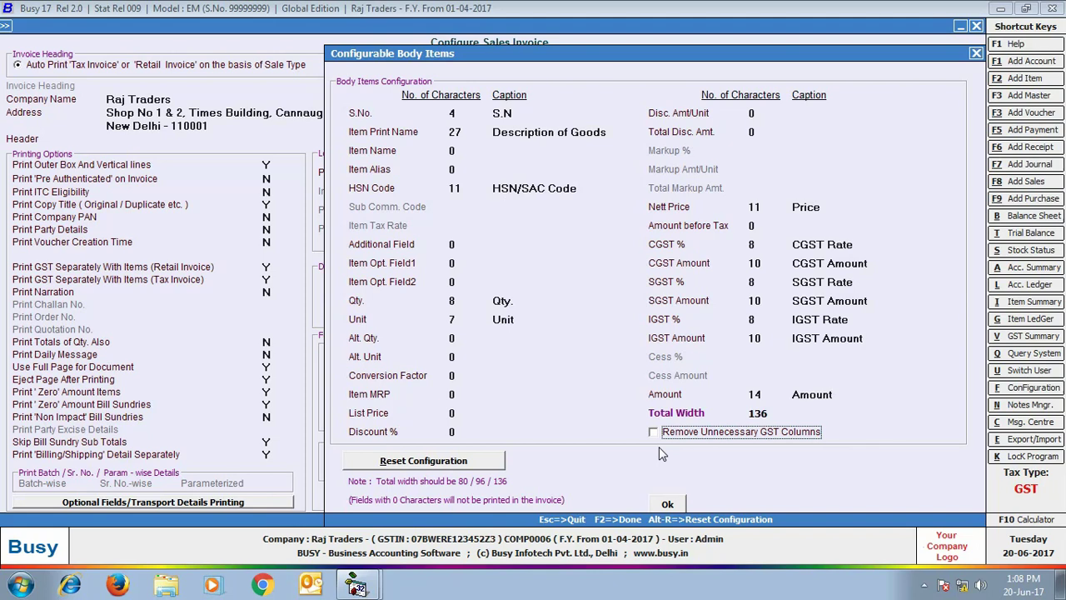
pyautogui.click(657, 433)
pyautogui.click(667, 504)
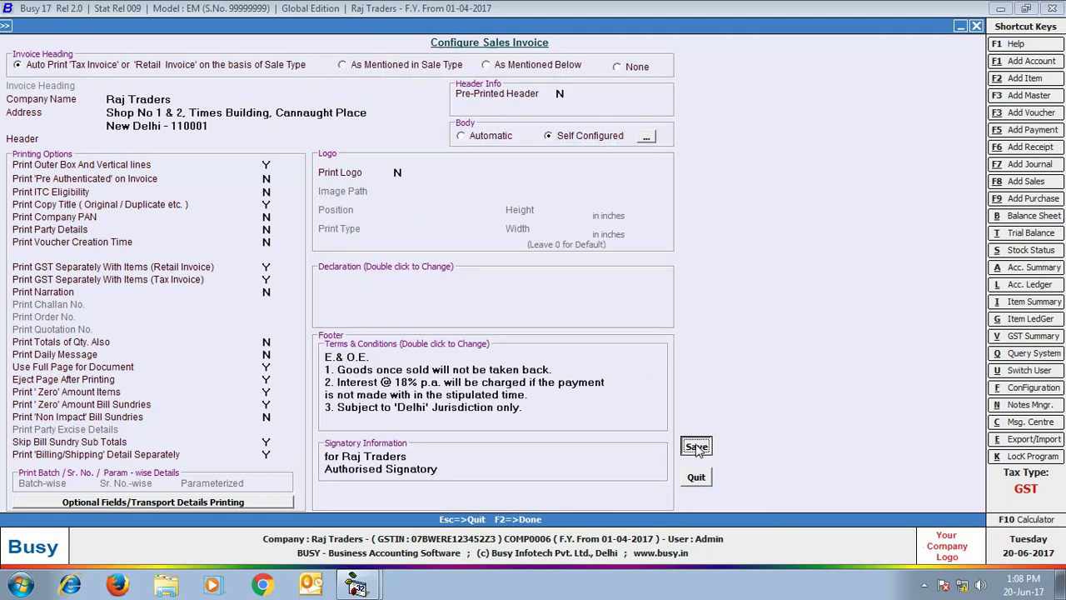
pyautogui.click(696, 445)
pyautogui.press('Escape')
pyautogui.press('Escape')
pyautogui.press('Escape')
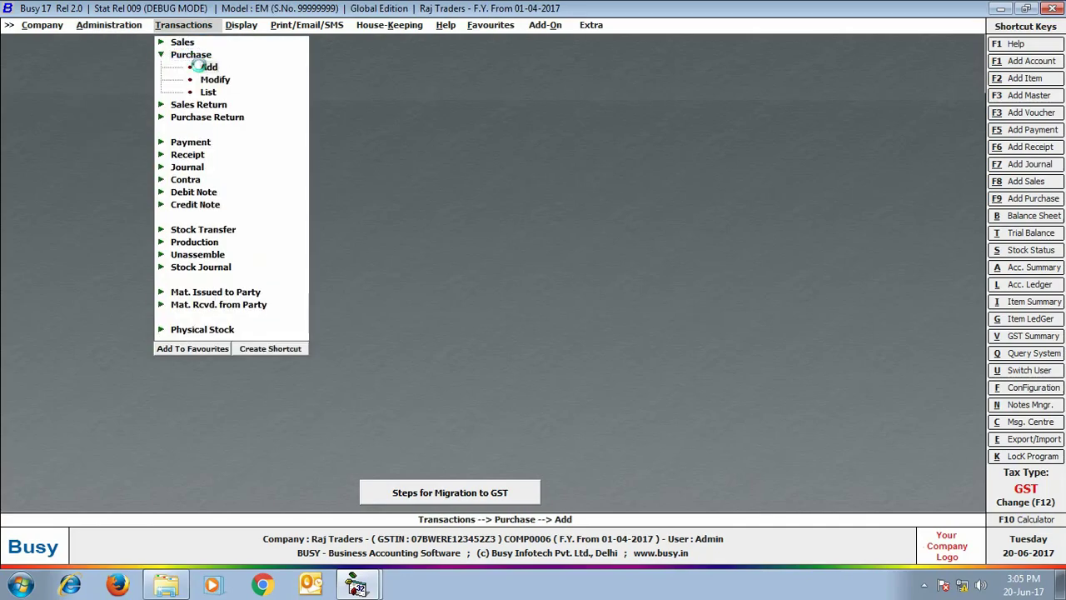
# Step: Start a purchase dated 1-7 with I/GST-28% (ITC-Goods) type from Sony India Pvt. Ltd
pyautogui.click(204, 67)
pyautogui.press('Return')
pyautogui.write('1-7')
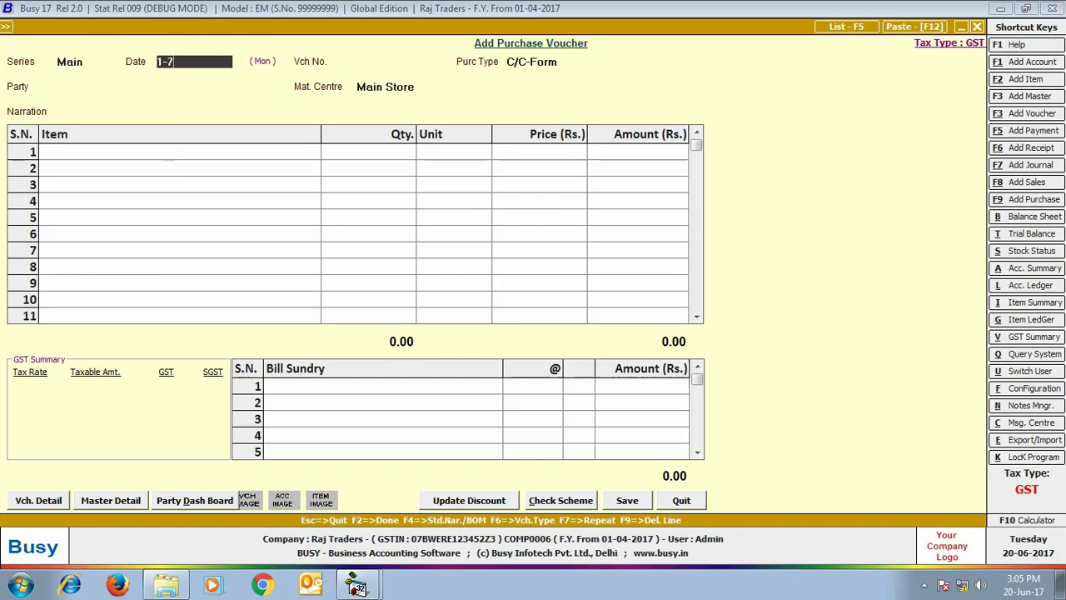
pyautogui.press('Return')
pyautogui.press('Return')
pyautogui.write('ig')
pyautogui.press('Down')
pyautogui.press('Down')
pyautogui.press('Down')
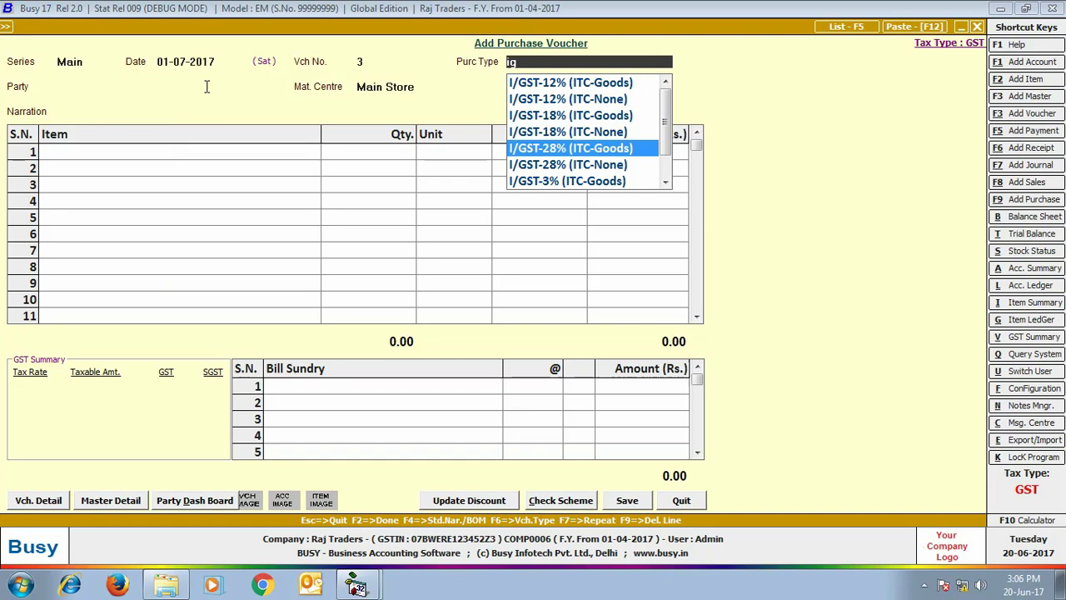
pyautogui.press('Return')
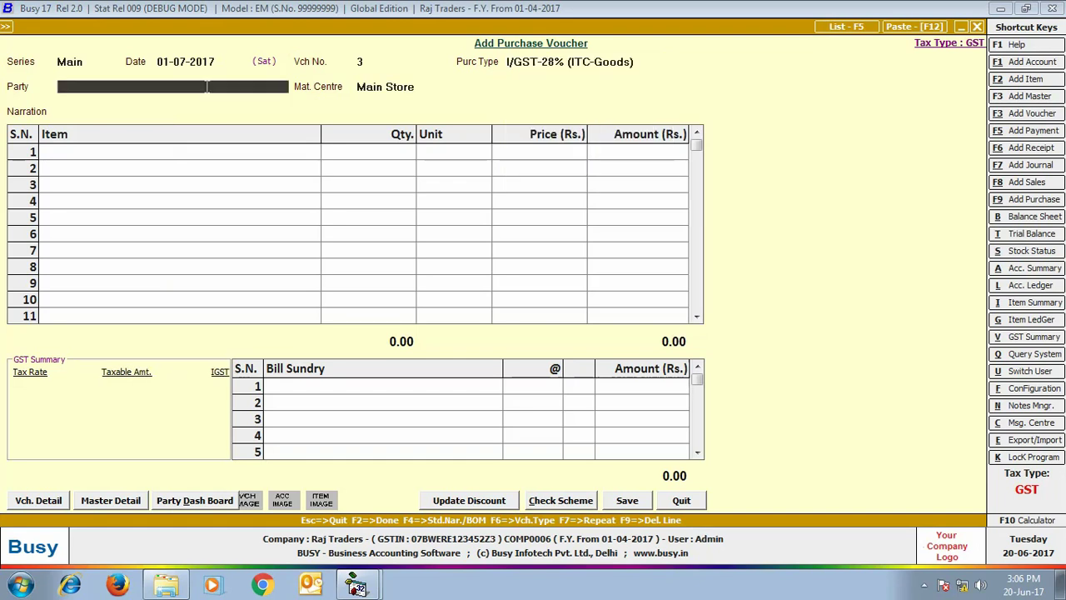
pyautogui.write('son')
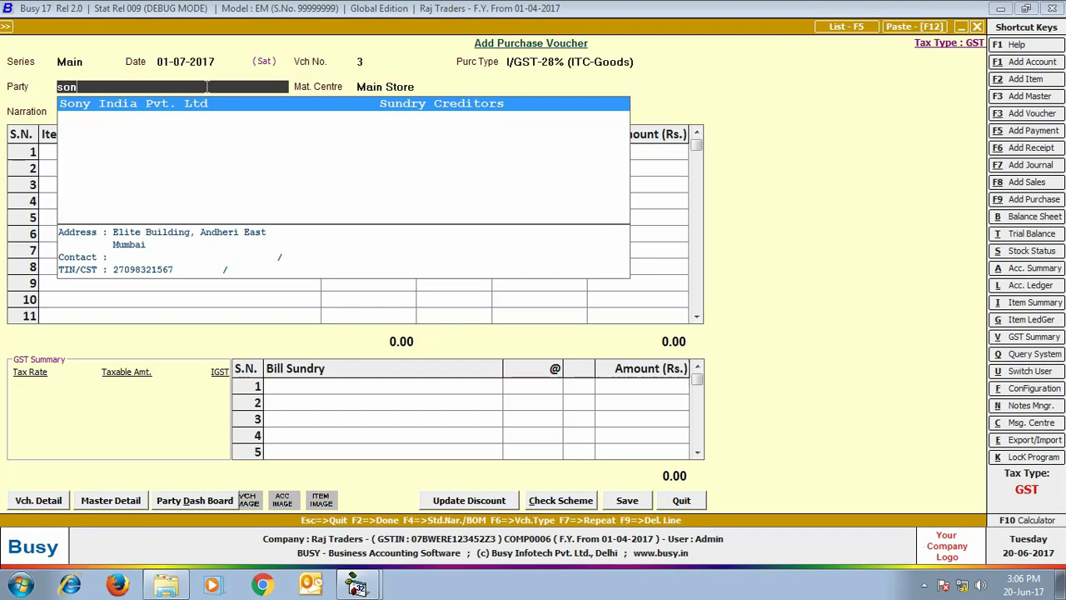
pyautogui.press('Return')
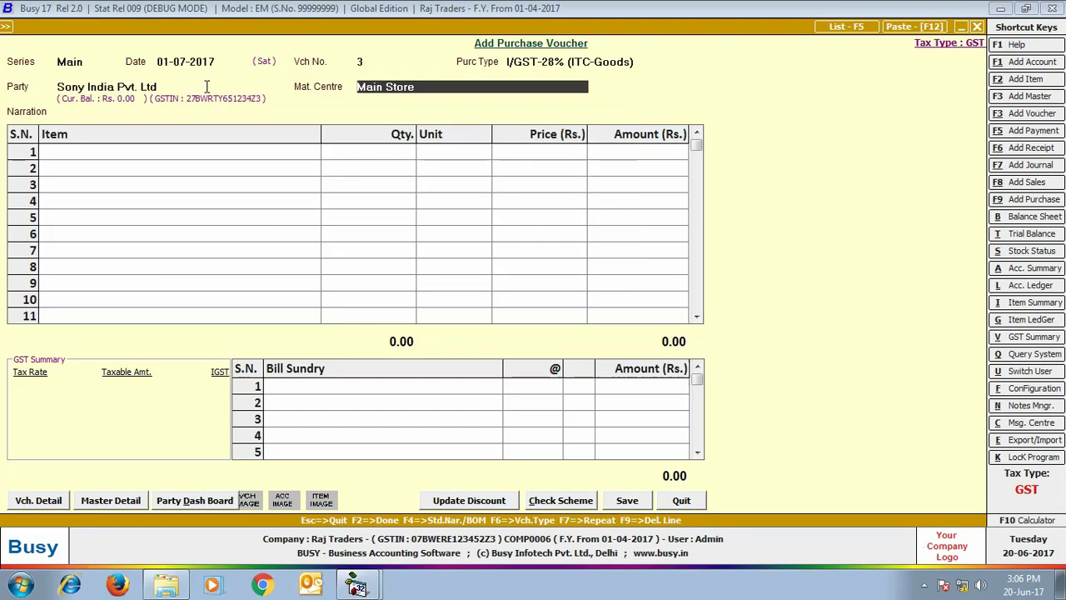
# Step: Add 5 Sony Bravia LED 32'inch with 28% IGST and save the purchase voucher
pyautogui.press('Return')
pyautogui.press('Return')
pyautogui.press('Return')
pyautogui.press('Return')
pyautogui.press('Return')
pyautogui.press('Return')
pyautogui.press('Return')
pyautogui.write('s')
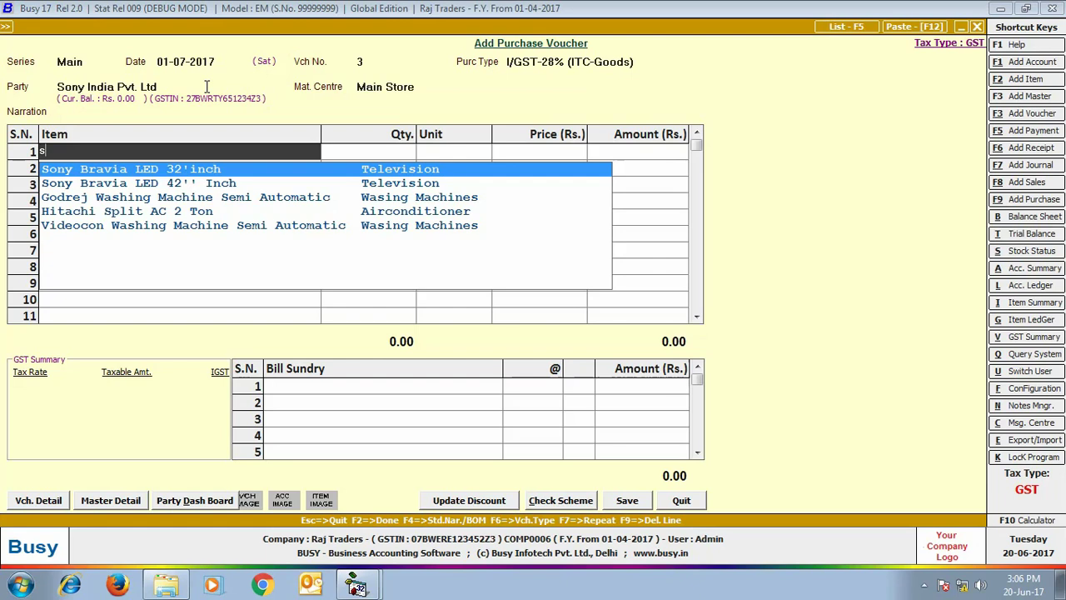
pyautogui.write('o')
pyautogui.press('Return')
pyautogui.write('5')
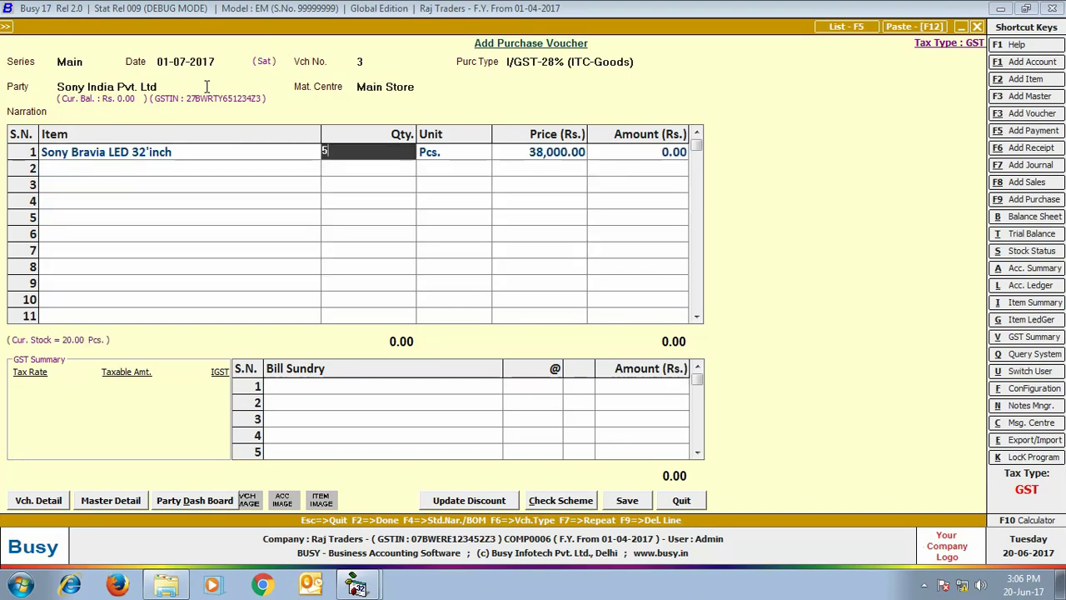
pyautogui.press('Return')
pyautogui.press('Return')
pyautogui.press('Return')
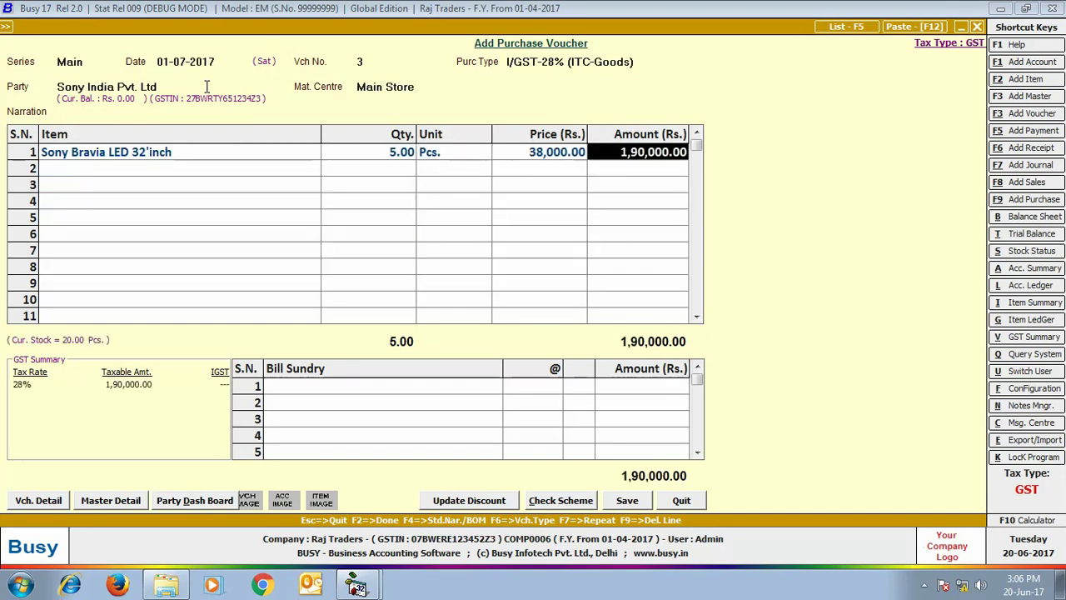
pyautogui.press('Return')
pyautogui.press('Return')
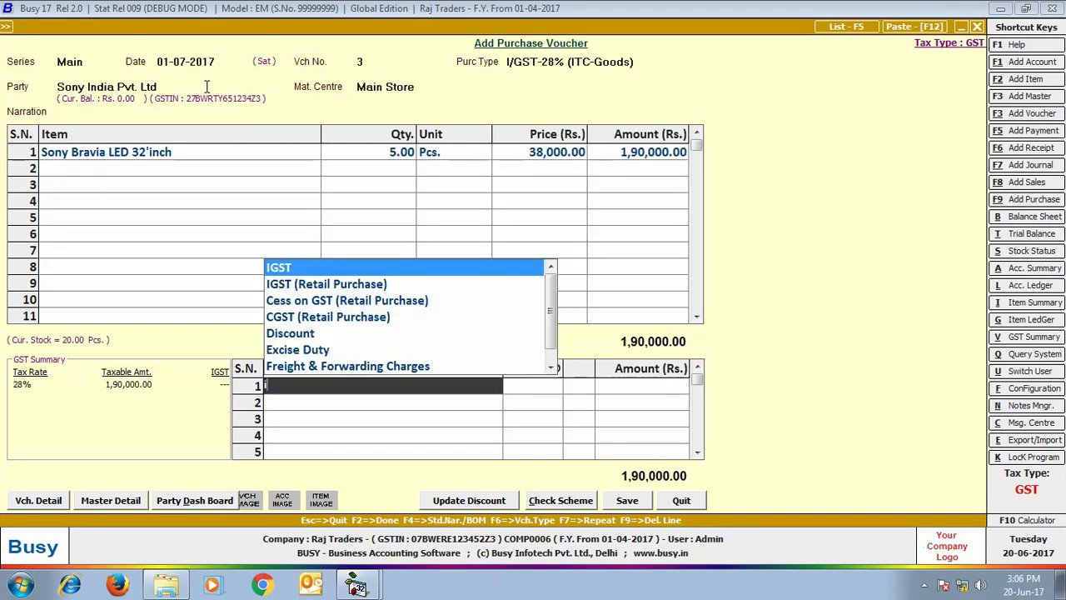
pyautogui.press('Return')
pyautogui.press('Return')
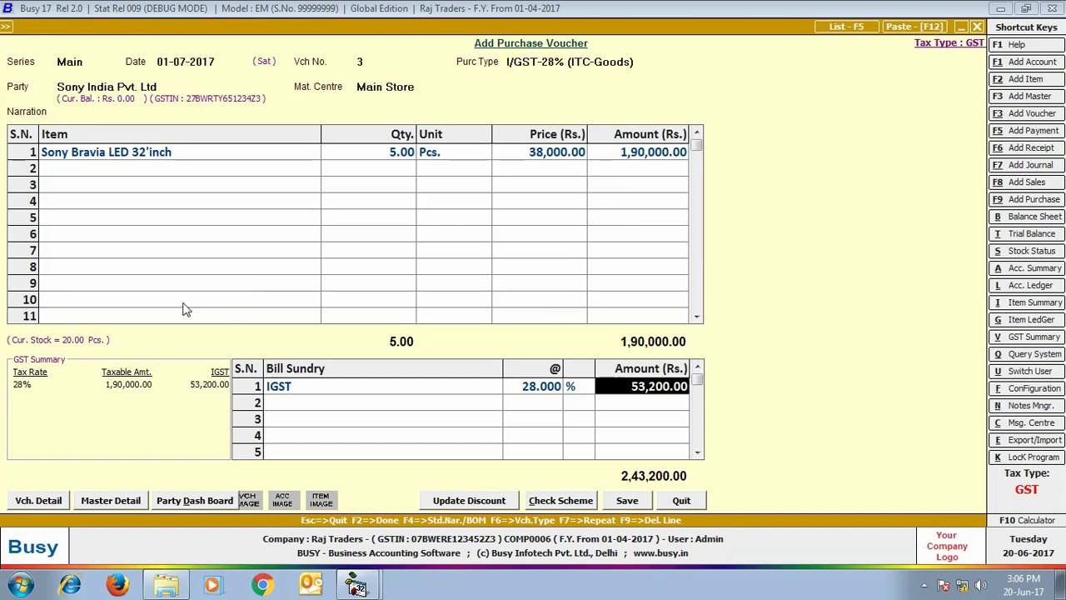
pyautogui.click(628, 505)
pyautogui.press('Return')
pyautogui.press('Escape')
pyautogui.press('Escape')
pyautogui.click(181, 41)
pyautogui.click(210, 55)
# Step: Begin a sale dated 3-7 with L/GST-28% sale type to Arshia Enterprises
pyautogui.press('Return')
pyautogui.write('3-7')
pyautogui.press('Return')
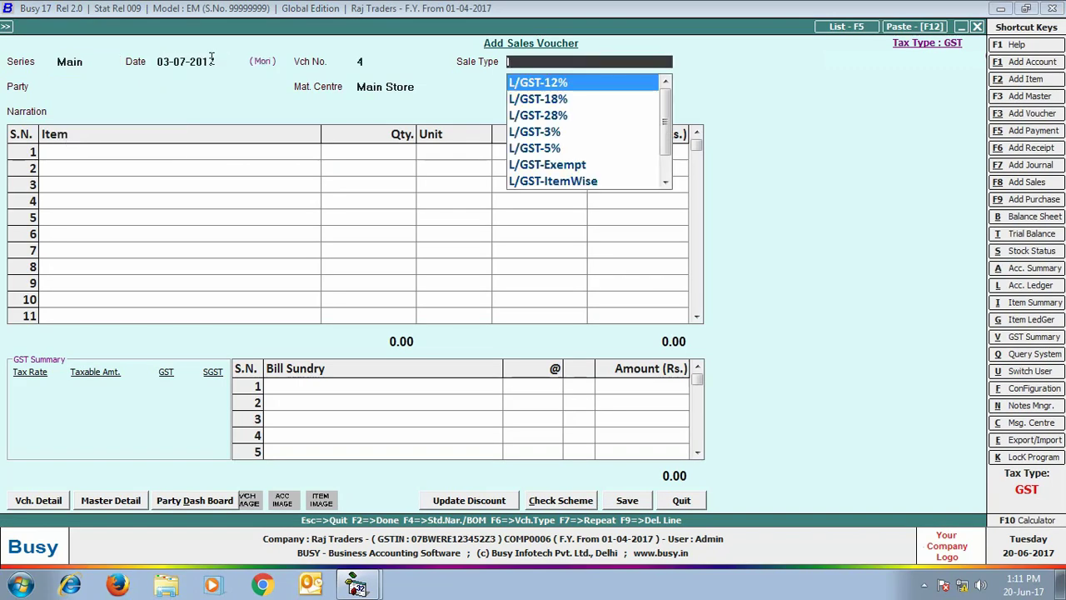
pyautogui.press('Down')
pyautogui.press('Down')
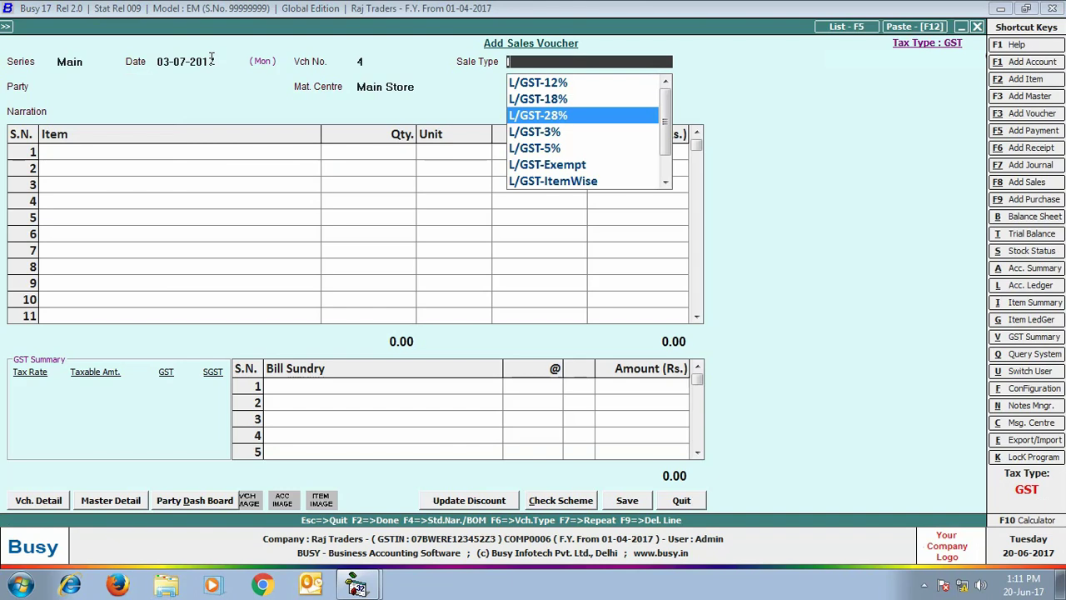
pyautogui.press('Return')
pyautogui.write('ar')
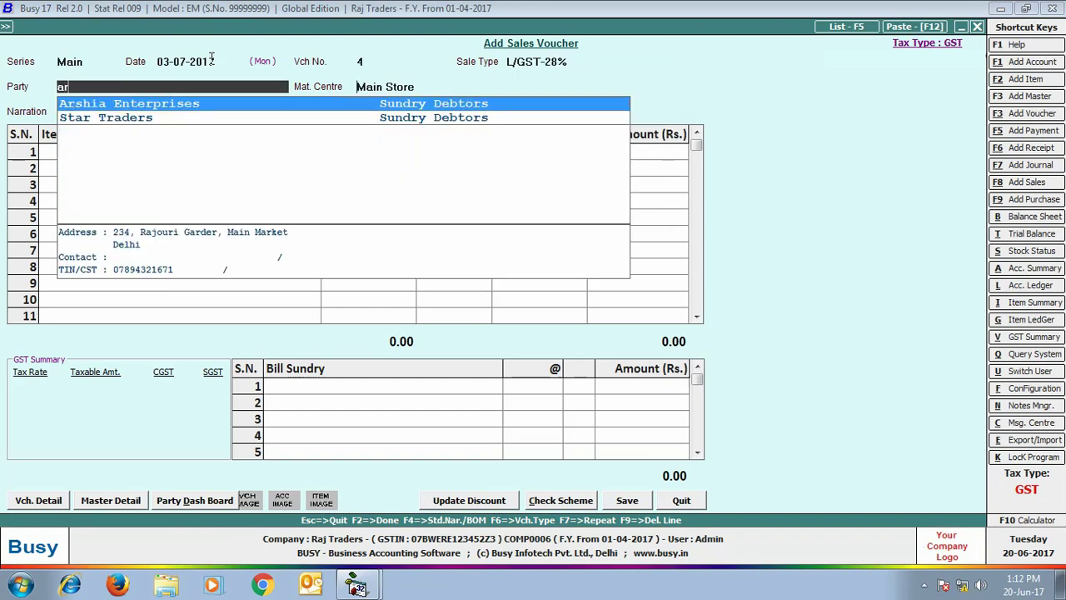
pyautogui.press('Return')
pyautogui.press('Return')
pyautogui.press('Return')
pyautogui.press('Return')
pyautogui.press('Return')
pyautogui.press('Return')
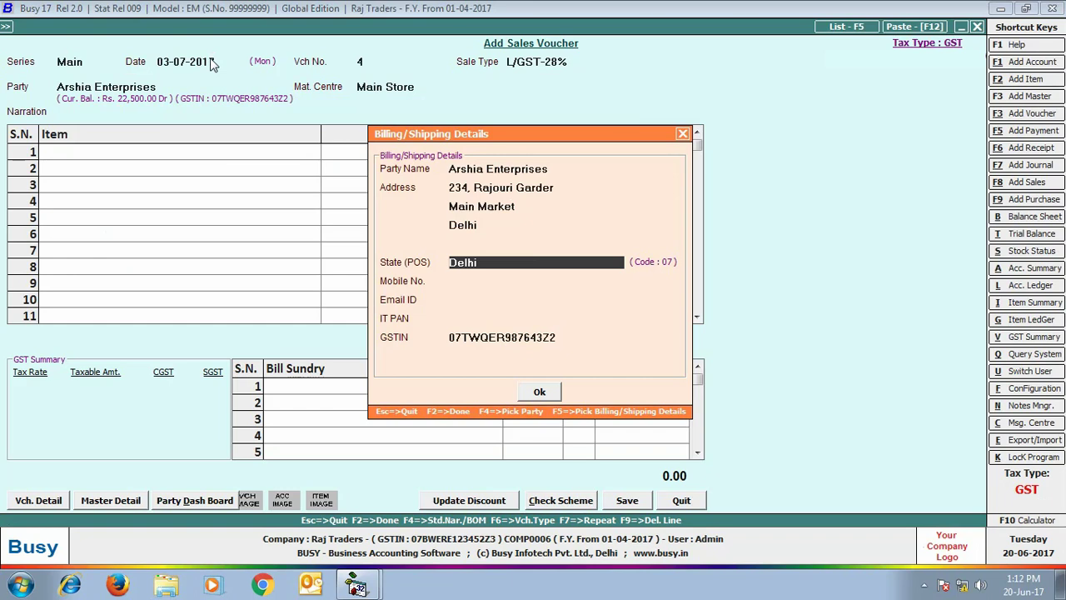
pyautogui.press('Return')
pyautogui.press('Return')
pyautogui.press('Return')
pyautogui.press('Return')
pyautogui.press('Return')
pyautogui.press('Return')
pyautogui.press('Return')
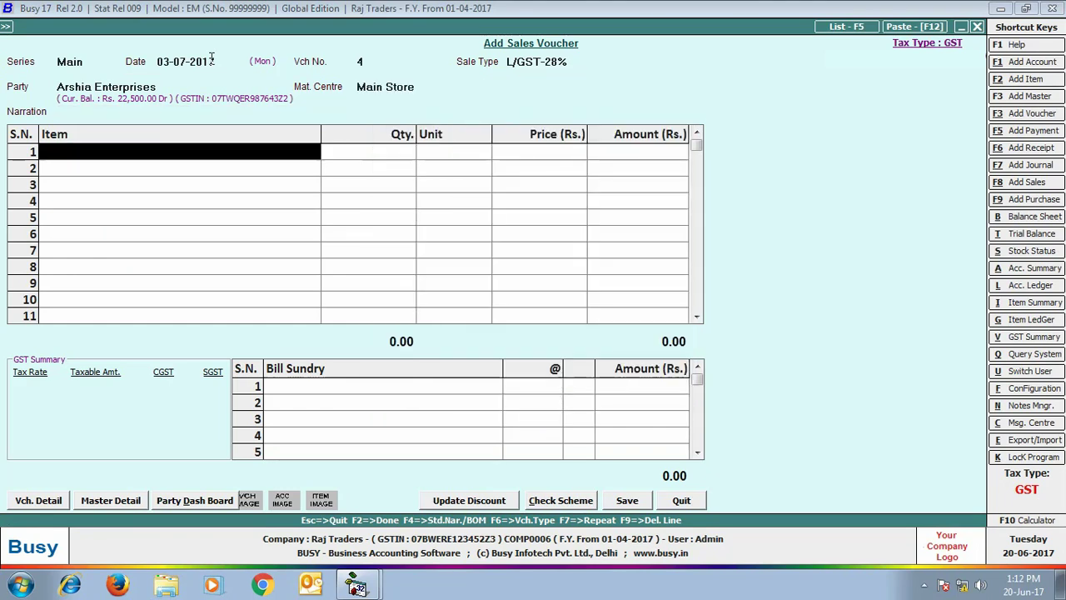
# Step: Add 2 Sony Bravia LED 32'inch with 14% CGST and SGST, save, and choose to print
pyautogui.write('son')
pyautogui.press('Return')
pyautogui.write('2')
pyautogui.press('Return')
pyautogui.press('Return')
pyautogui.press('Return')
pyautogui.press('Return')
pyautogui.write('c')
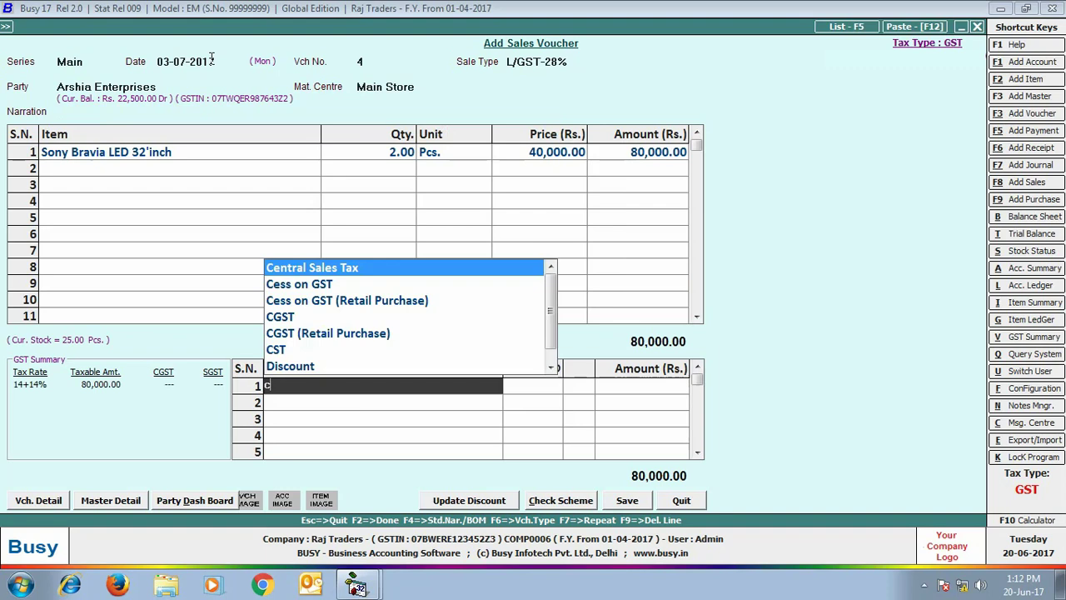
pyautogui.write('g')
pyautogui.press('Return')
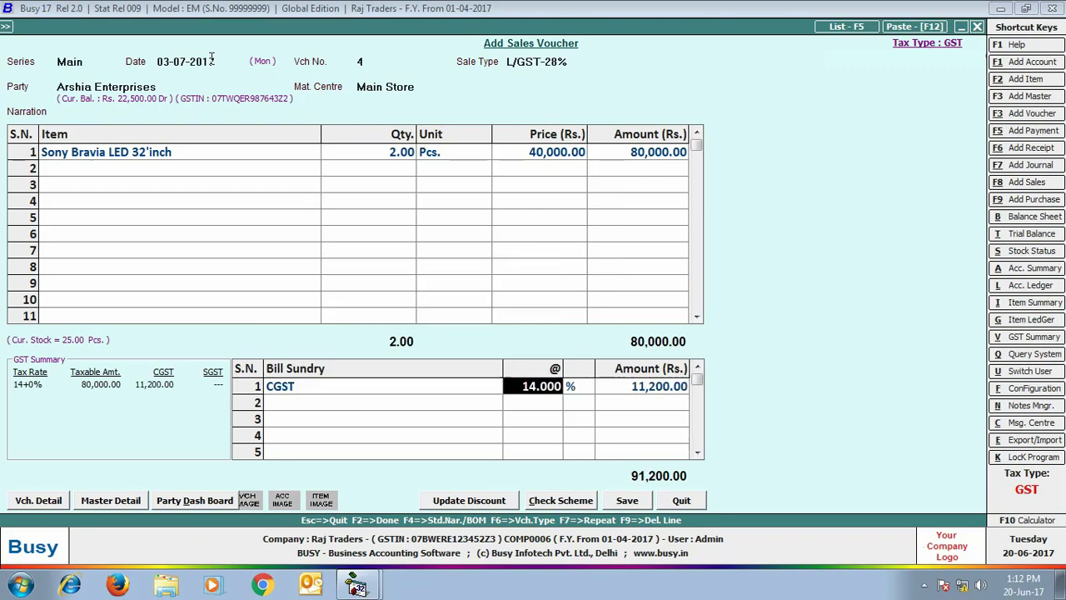
pyautogui.press('Return')
pyautogui.press('Return')
pyautogui.write('sgst')
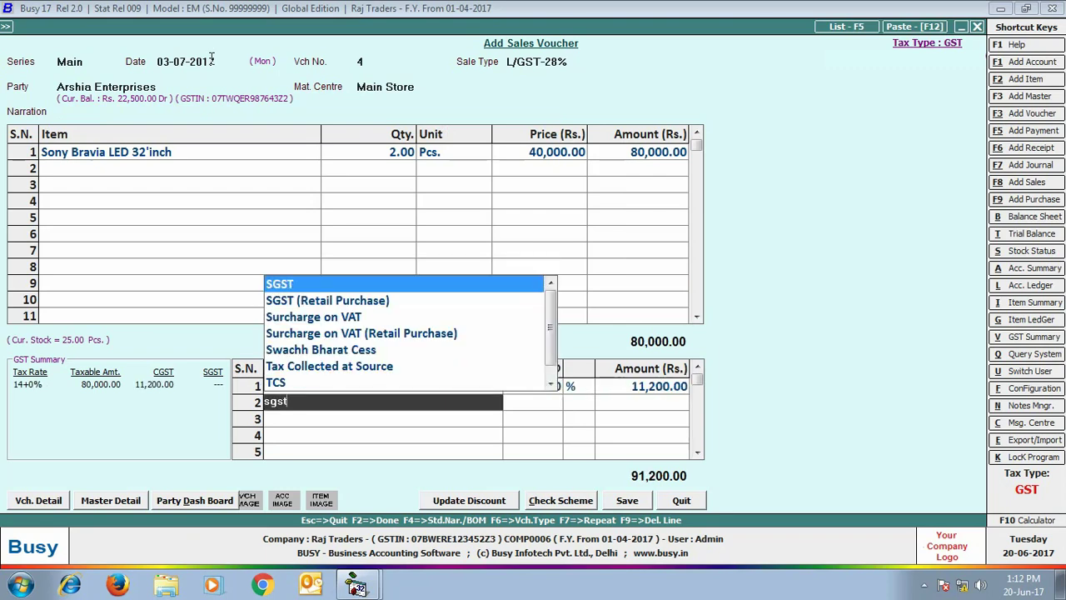
pyautogui.press('Return')
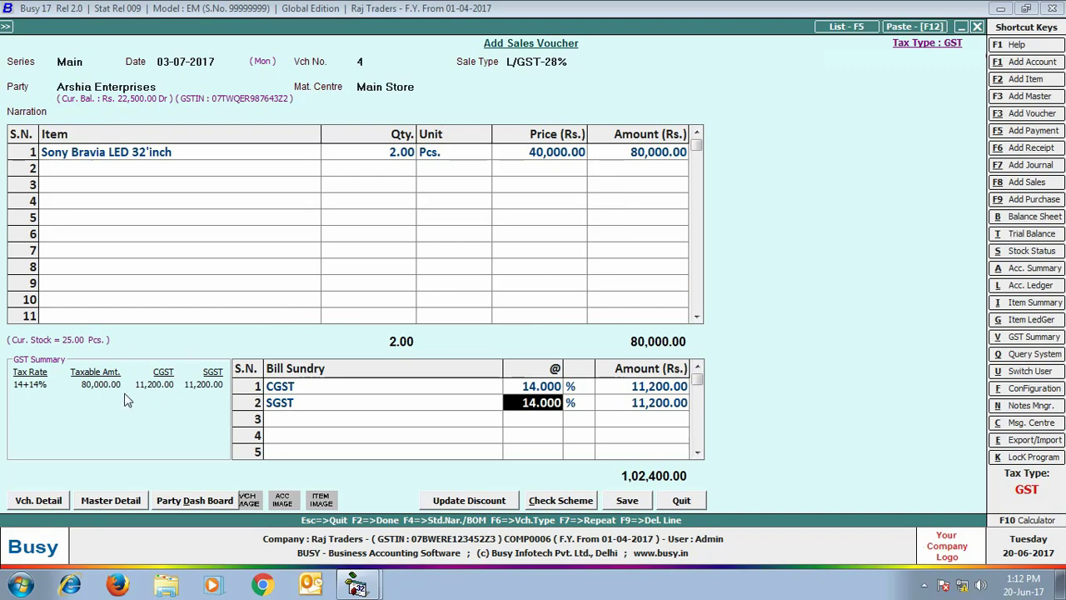
pyautogui.click(631, 503)
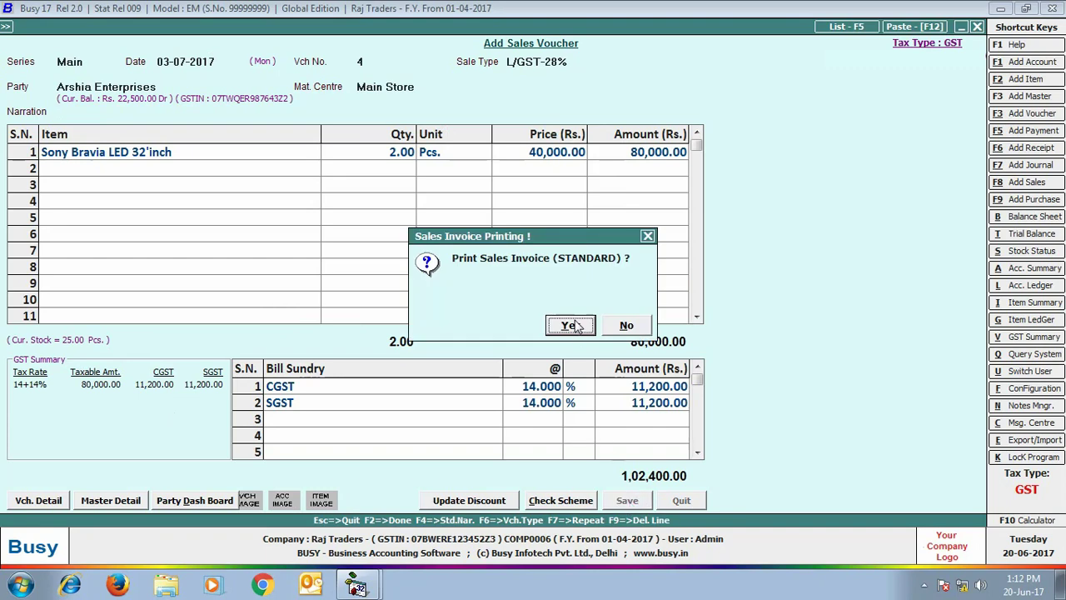
pyautogui.click(571, 326)
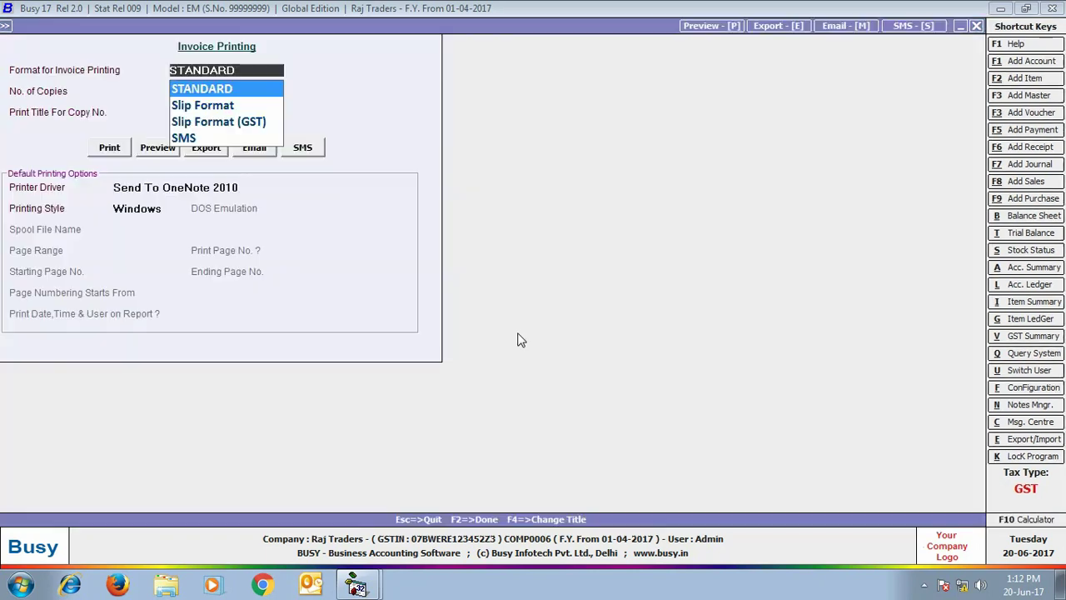
# Step: Preview Arshia Enterprises' tax invoice down to the 1,02,400.00 grand total, then close the preview
pyautogui.click(159, 150)
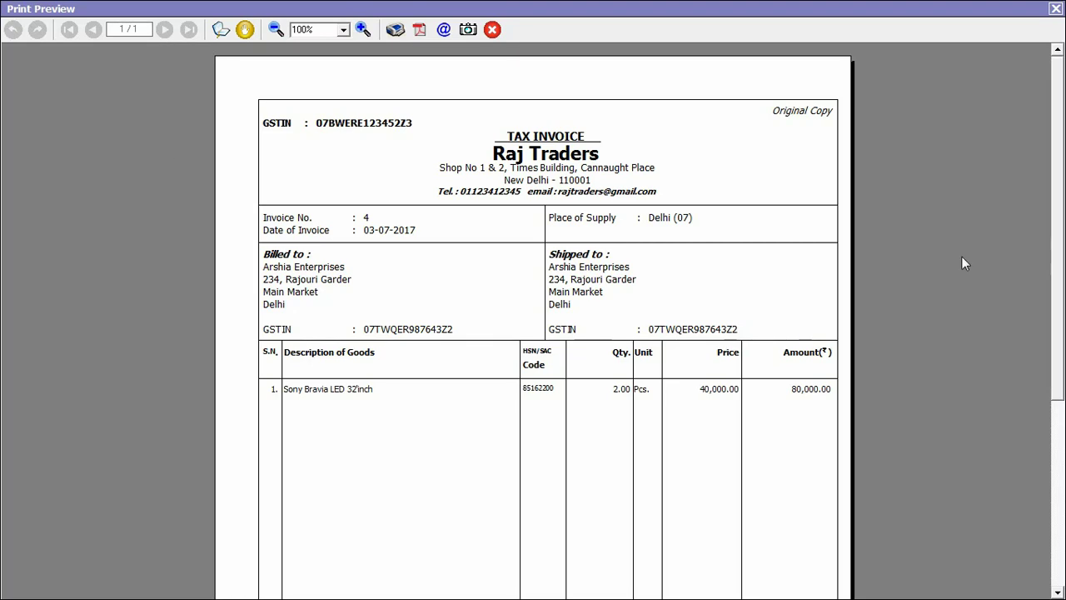
pyautogui.scroll(-2, 528, 316)
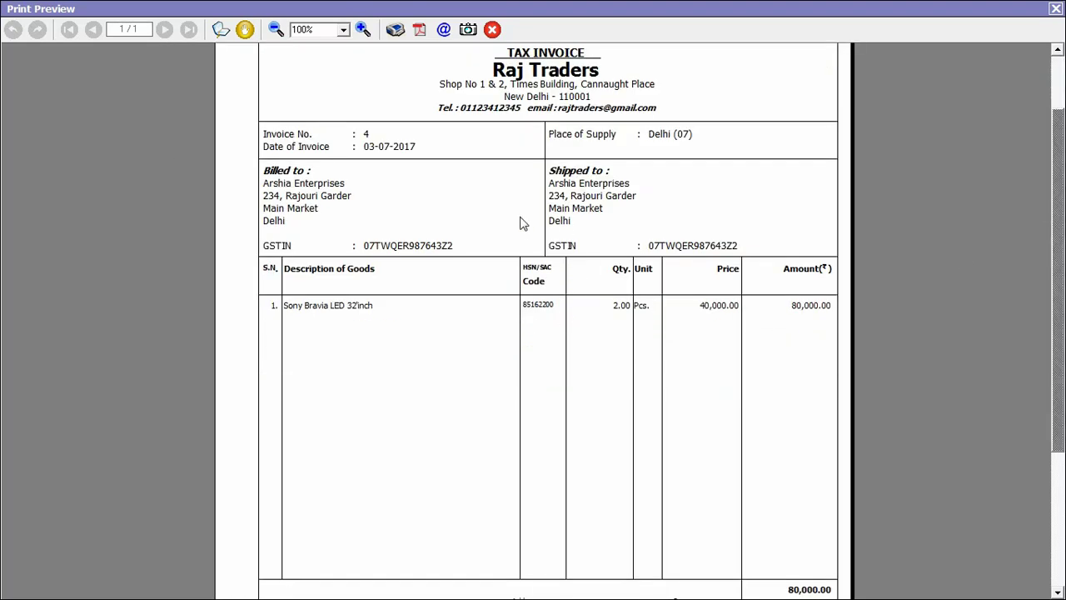
pyautogui.scroll(-5, 542, 392)
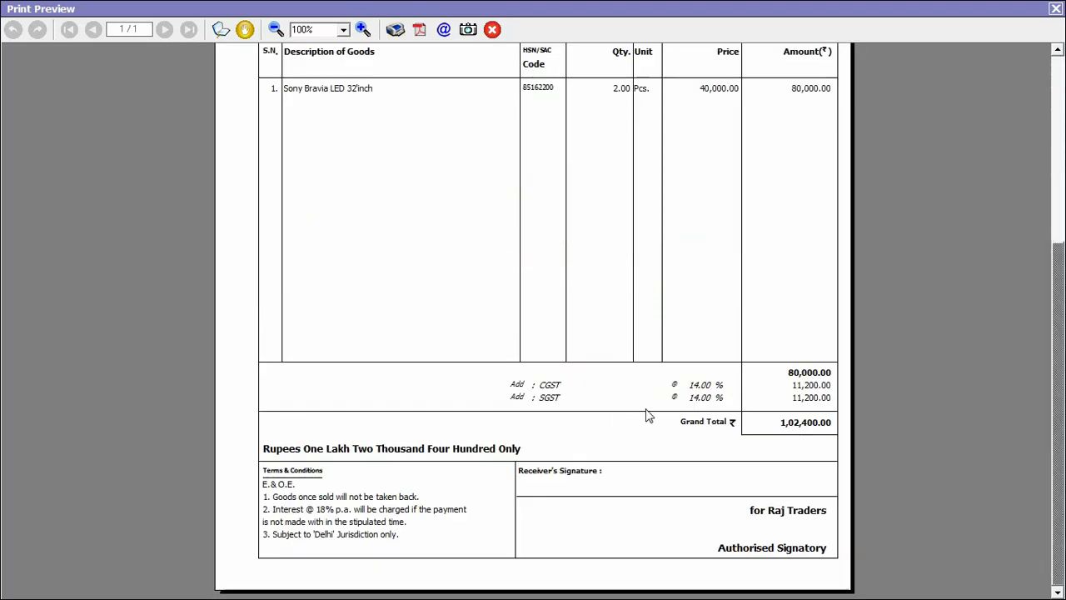
pyautogui.click(1055, 9)
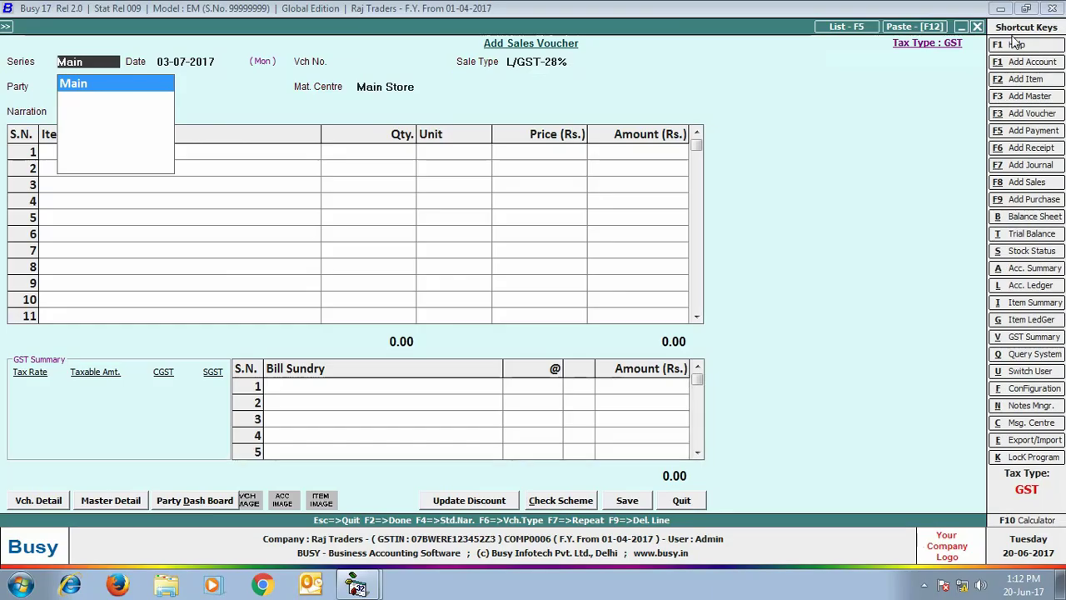
# Step: Start a sale dated 04-07-2017 with I/GST-28% type for Ganesh Enterprises, accepting billing details
pyautogui.press('Return')
pyautogui.write('04')
pyautogui.press('Return')
pyautogui.write('ig')
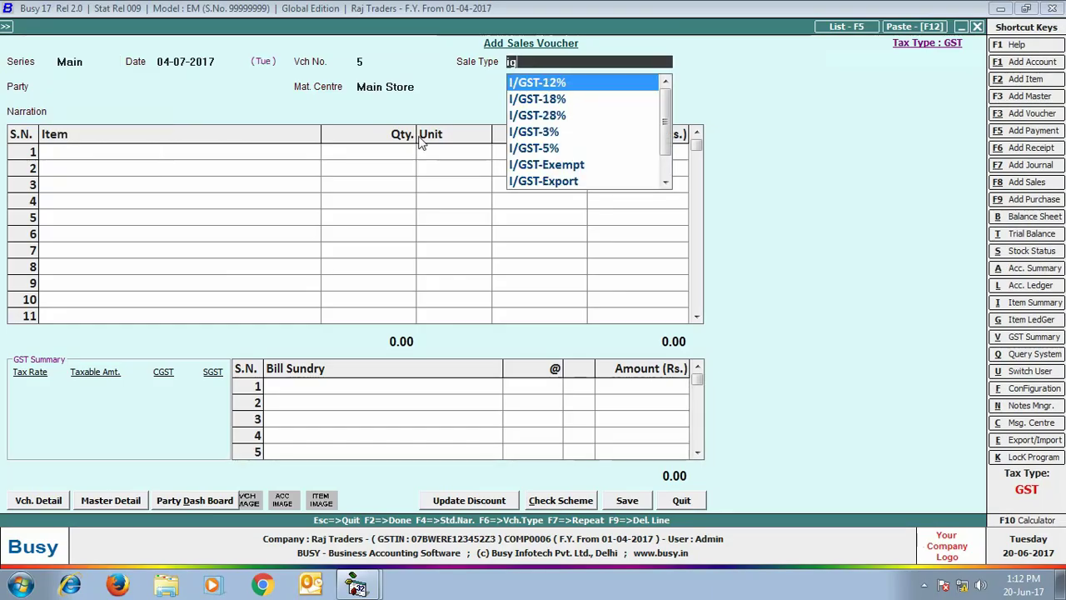
pyautogui.press('Down')
pyautogui.press('Down')
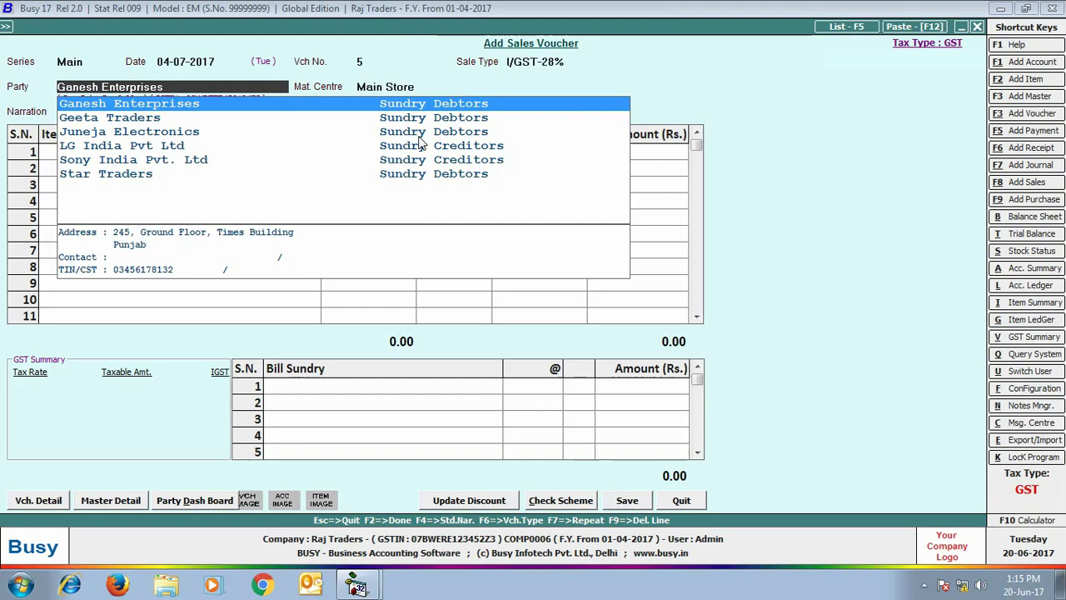
pyautogui.press('Return')
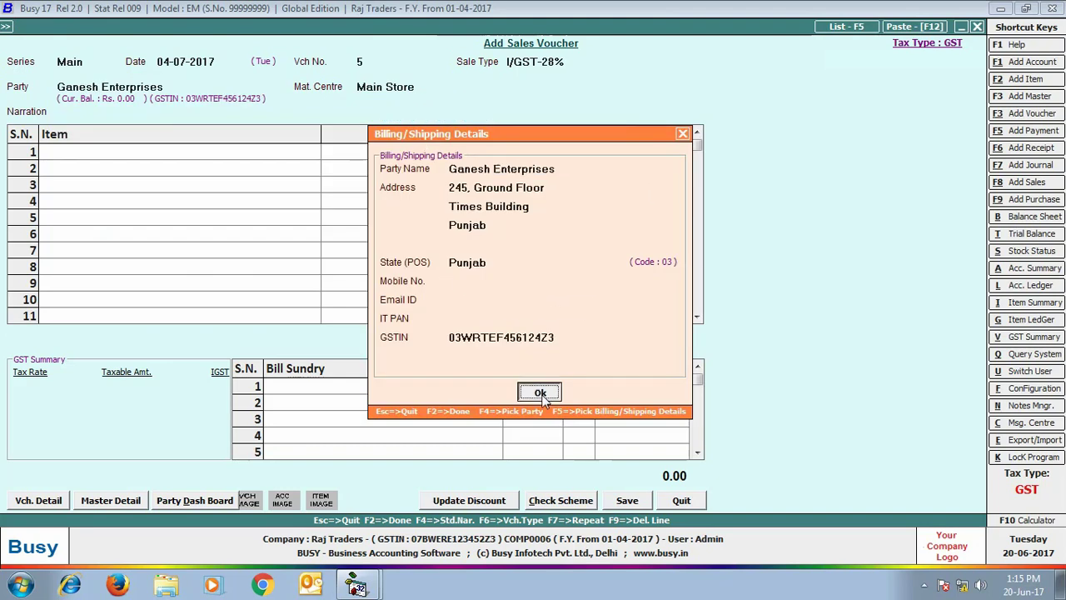
pyautogui.click(539, 393)
pyautogui.press('Return')
pyautogui.press('Return')
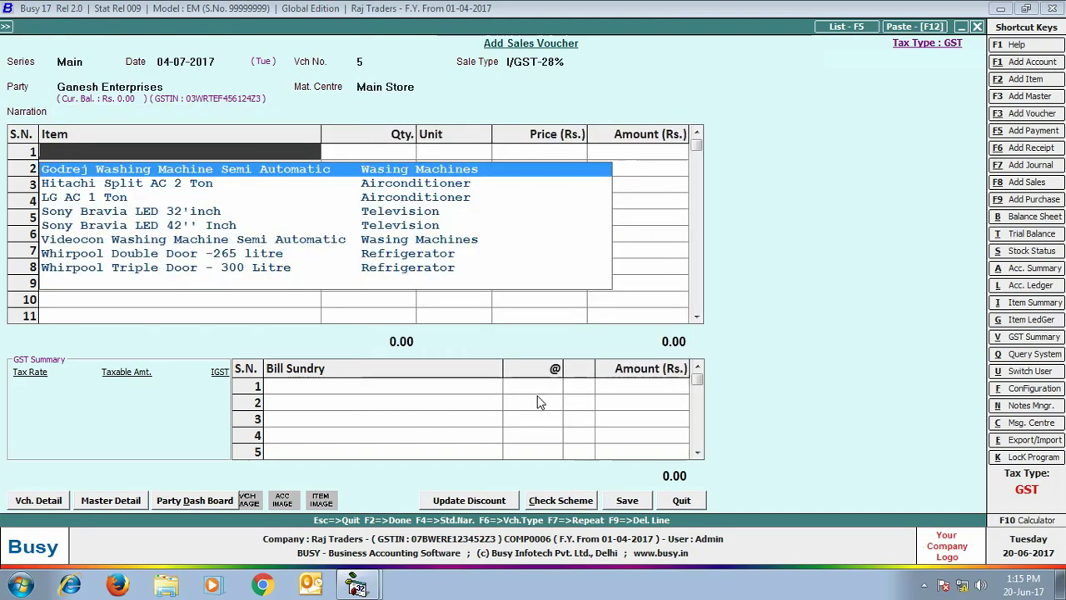
# Step: Add 2 Godrej Washing Machine Semi Automatic at 10,000.00 with 28% IGST, save, and choose to print
pyautogui.press('Return')
pyautogui.write('2')
pyautogui.press('Return')
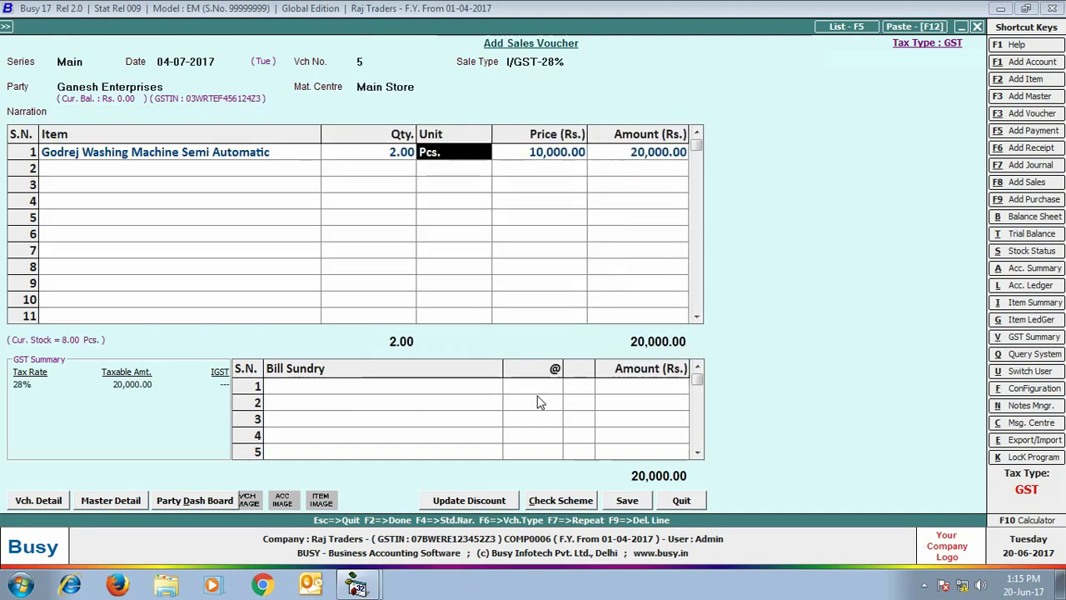
pyautogui.press('Return')
pyautogui.press('Return')
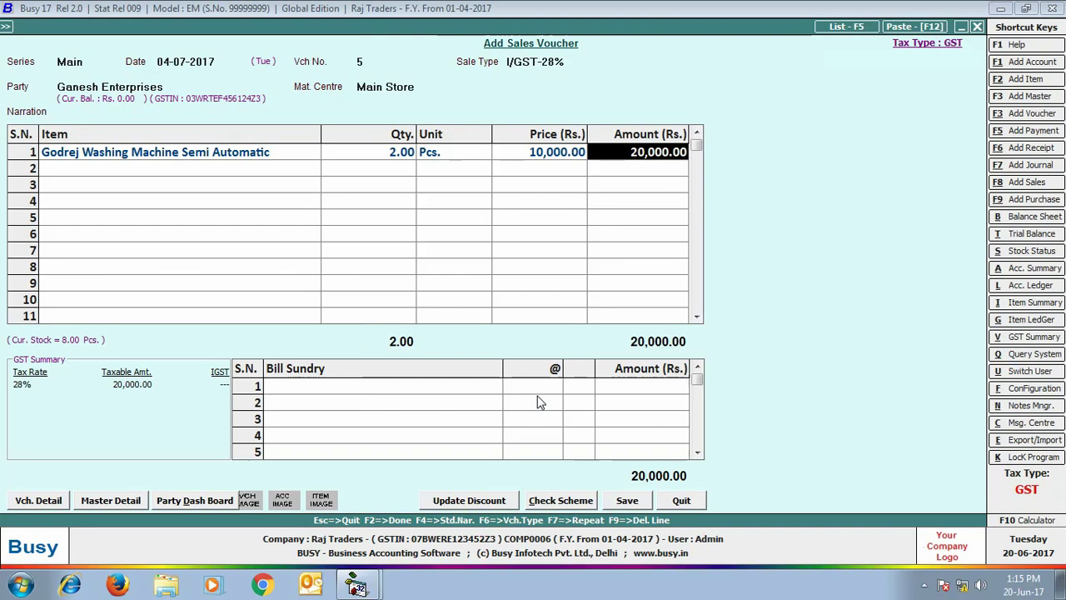
pyautogui.press('Return')
pyautogui.press('Return')
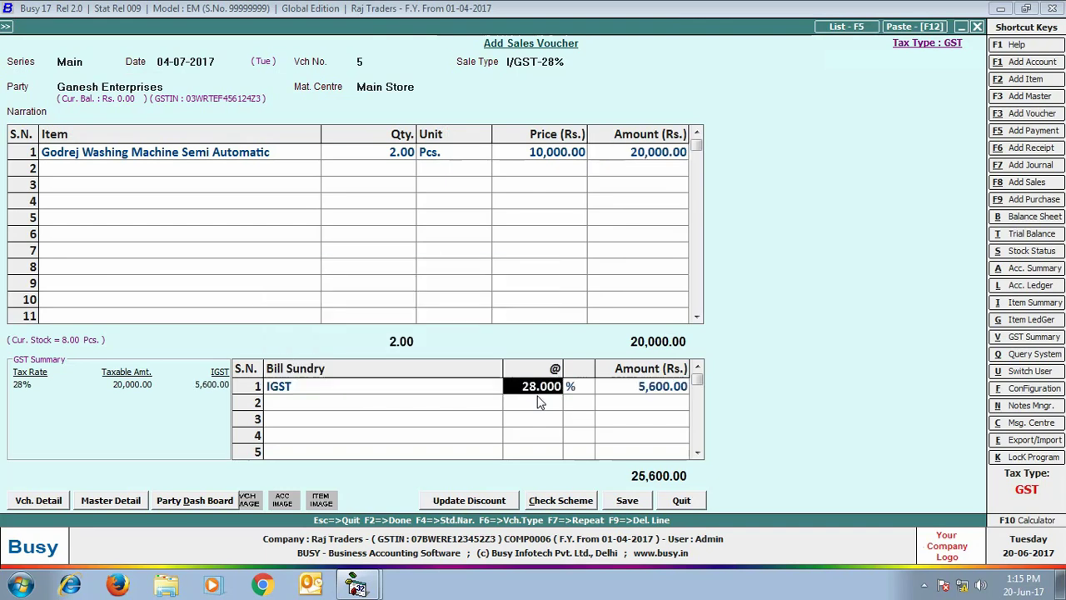
pyautogui.press('Return')
pyautogui.click(626, 501)
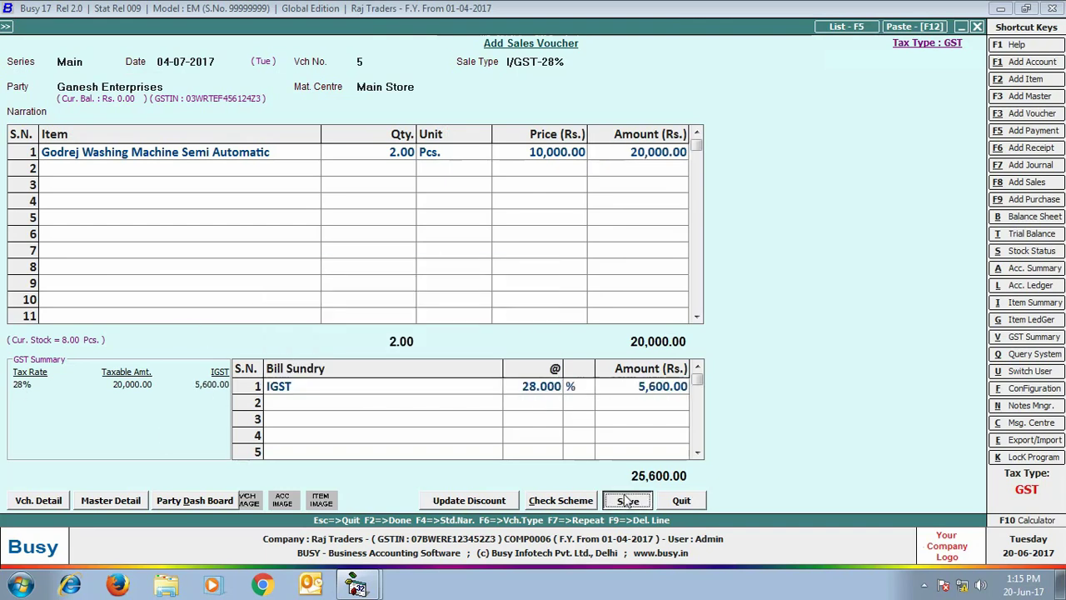
pyautogui.click(569, 327)
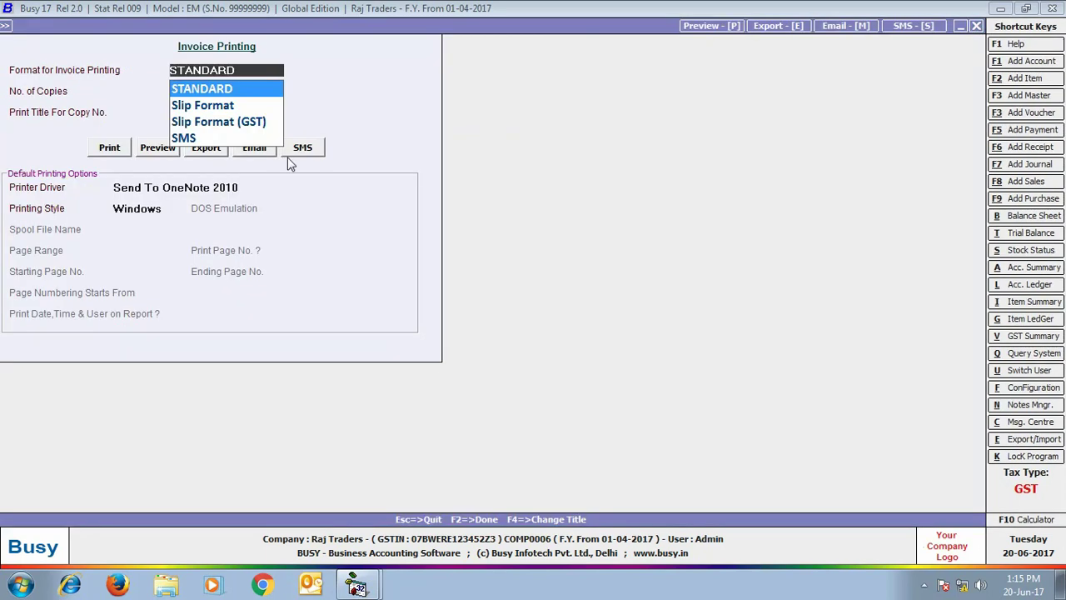
# Step: Preview Ganesh Enterprises' invoice in STANDARD format and scroll down to the 25,600 total
pyautogui.click(150, 150)
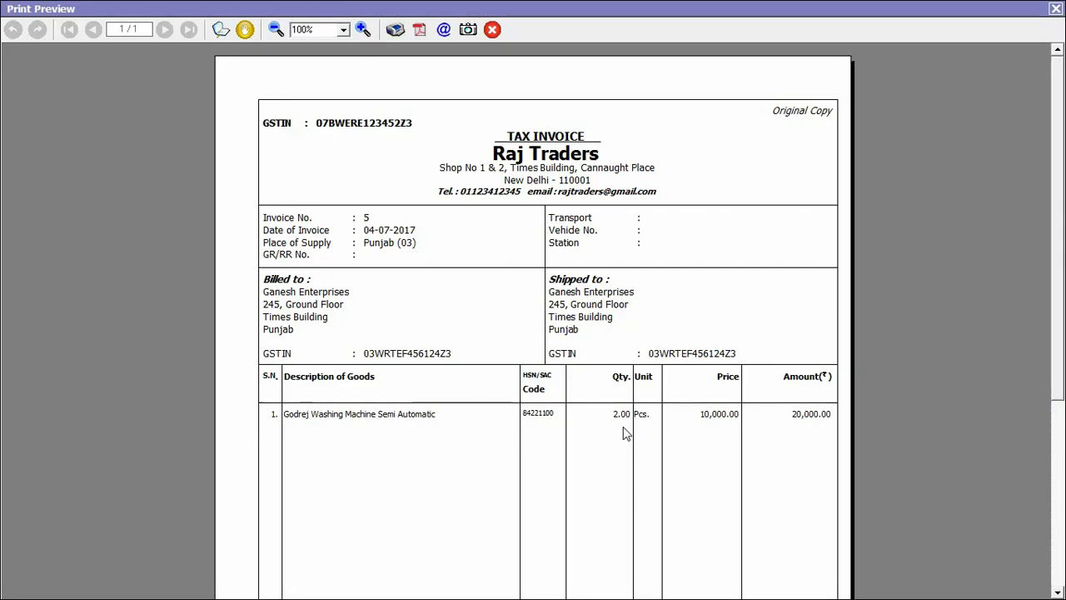
pyautogui.scroll(-3, 836, 420)
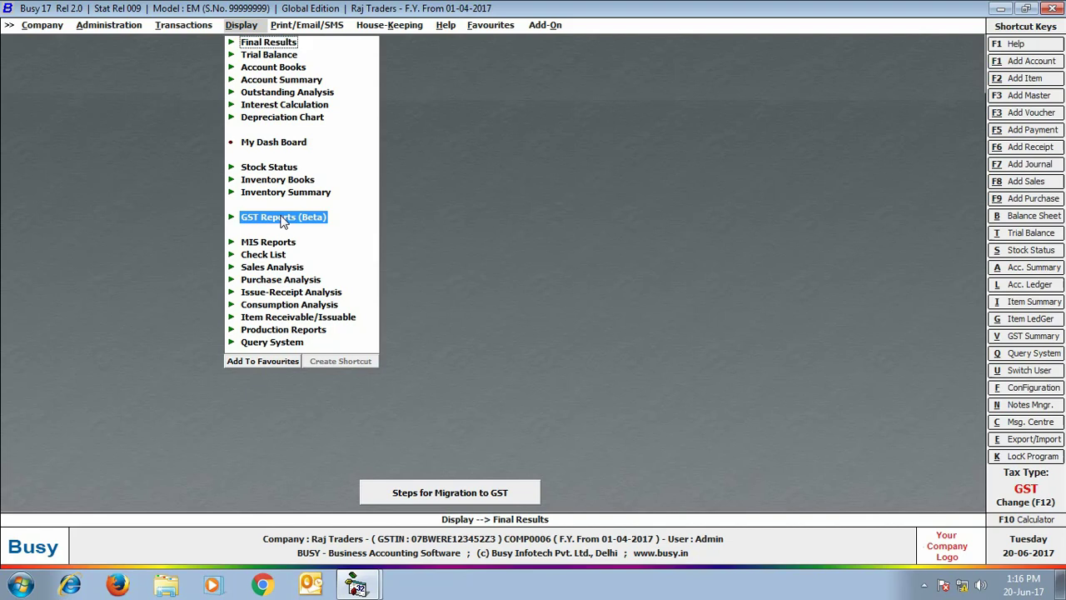
# Step: Generate the GST Summary for 01-07-2017 to 31-07-2017
pyautogui.click(282, 217)
pyautogui.click(292, 231)
pyautogui.click(302, 242)
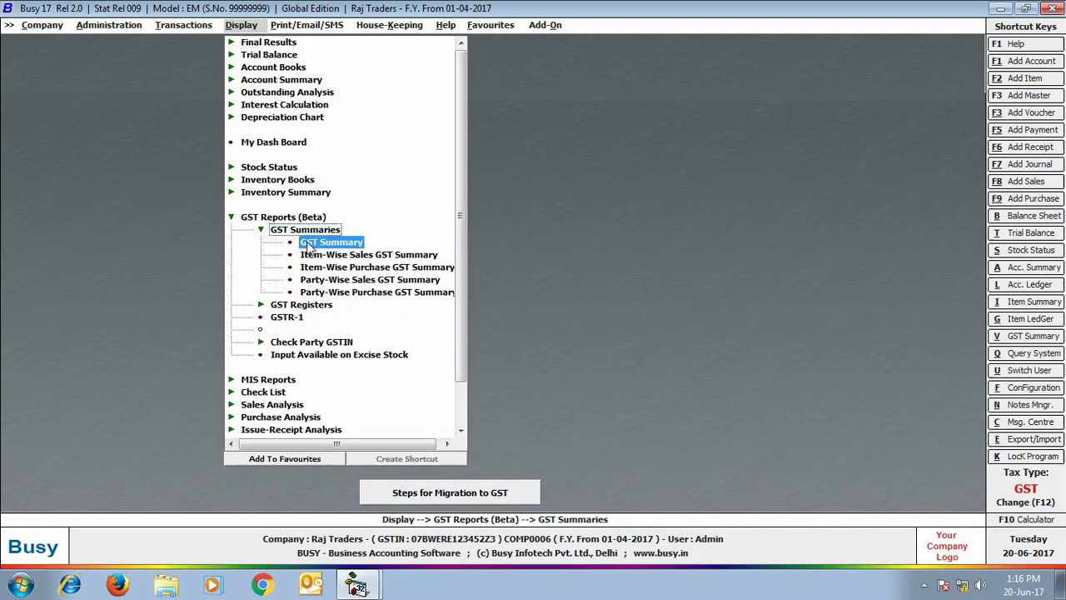
pyautogui.write('1-7')
pyautogui.press('Return')
pyautogui.write('31-7')
pyautogui.press('Return')
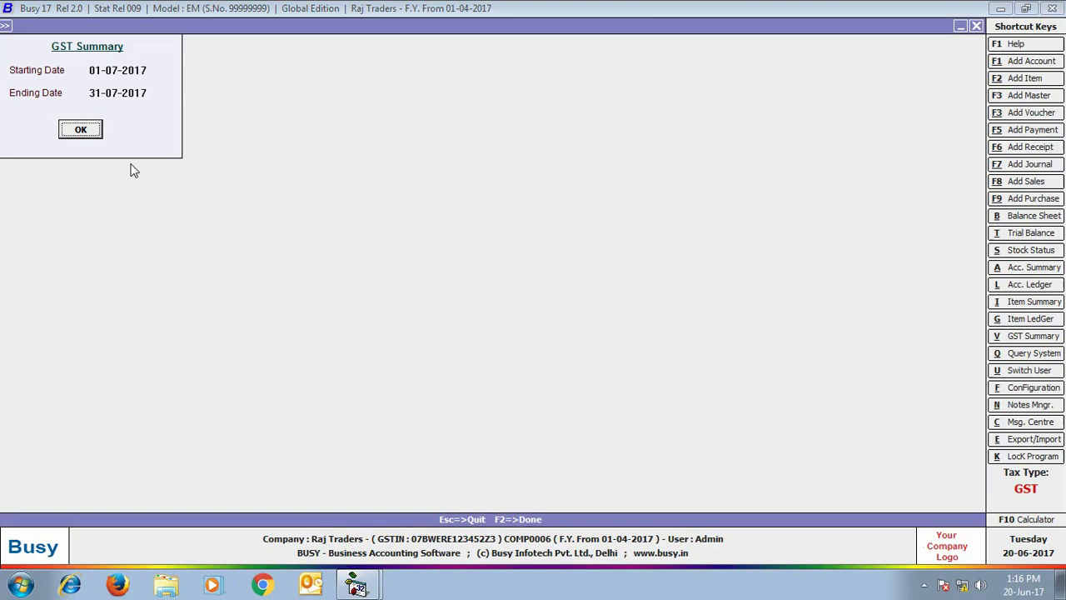
pyautogui.press('Return')
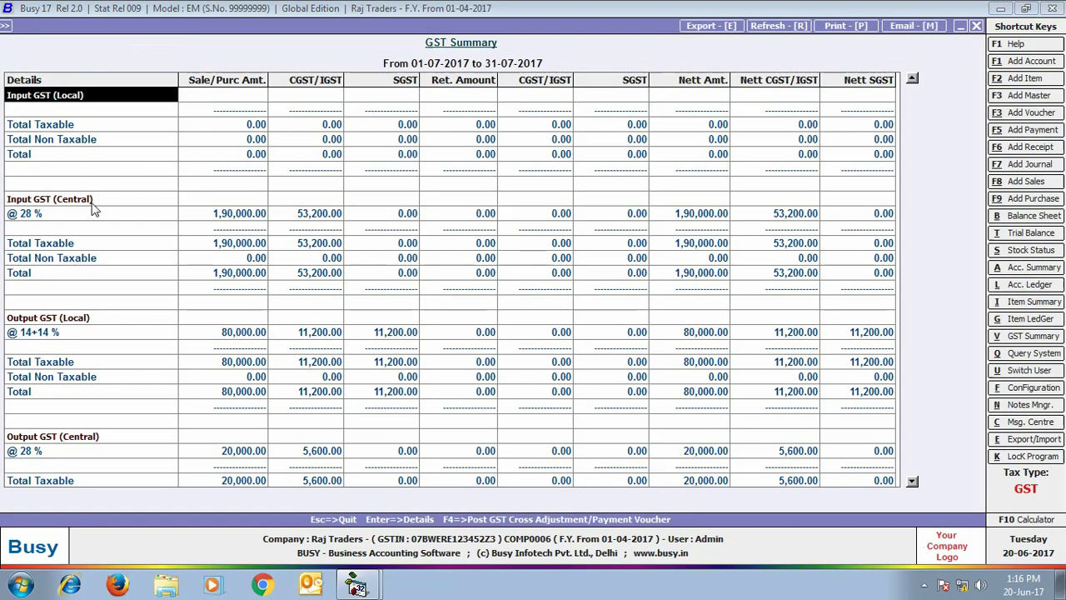
# Step: Review the summary's tax calculation details, then close the report
pyautogui.click(50, 436)
pyautogui.click(912, 481)
pyautogui.click(912, 482)
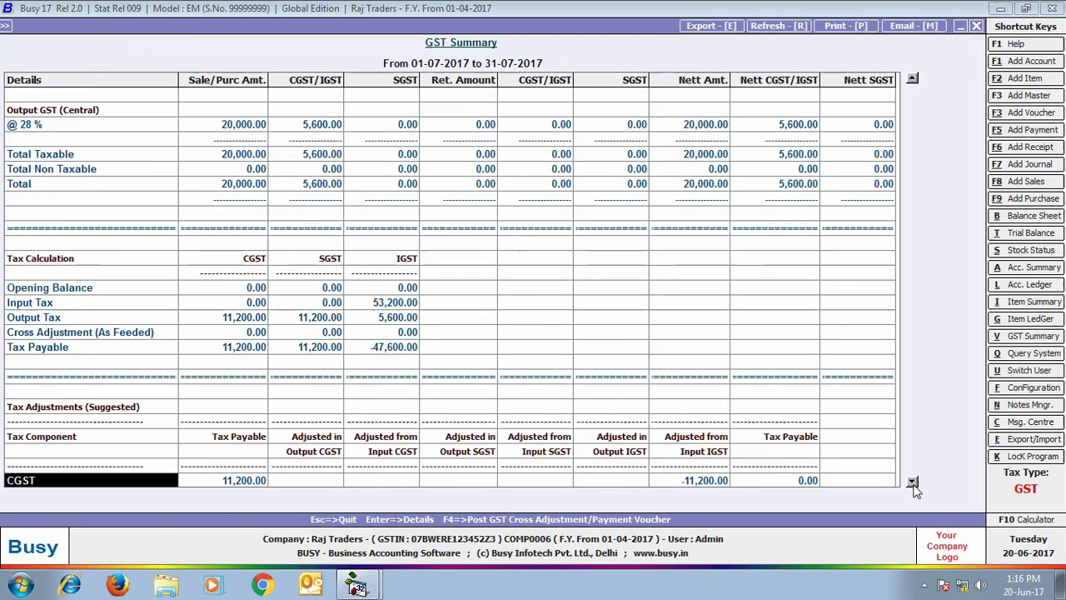
pyautogui.press('Escape')
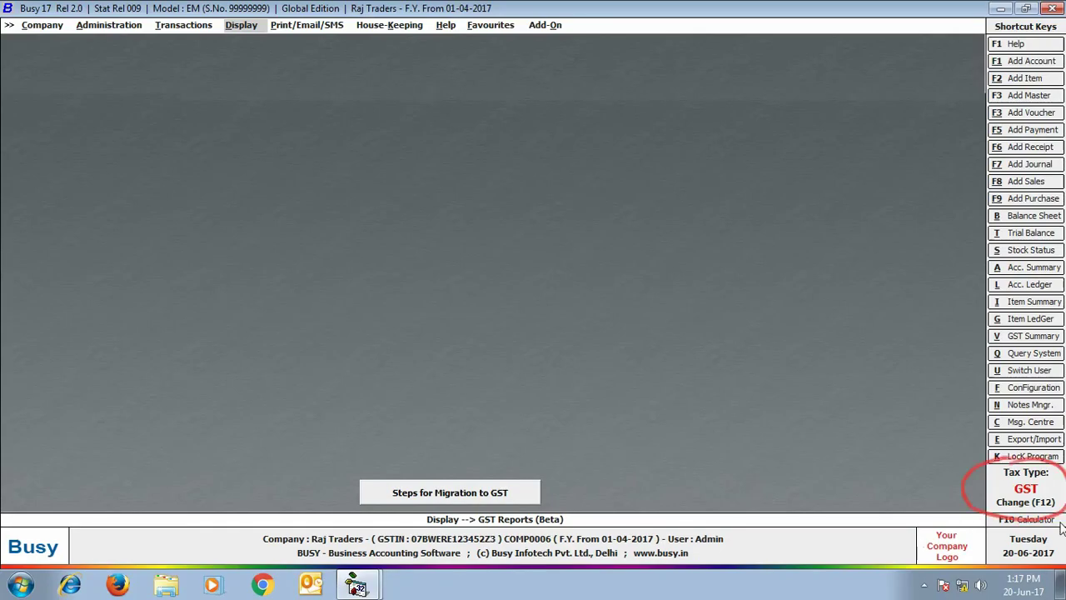
pyautogui.click(1026, 500)
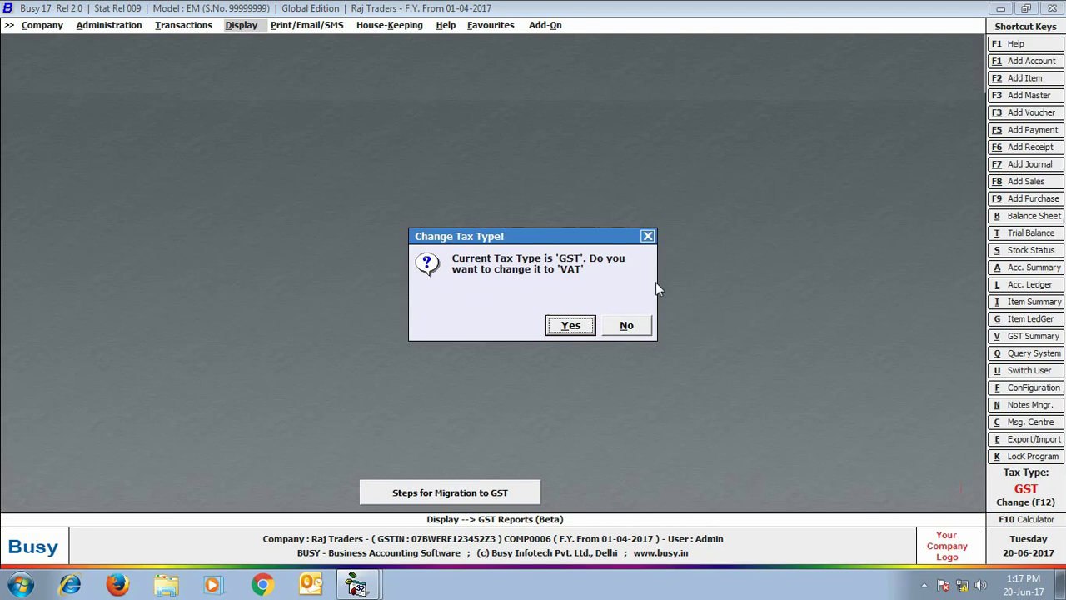
pyautogui.click(627, 325)
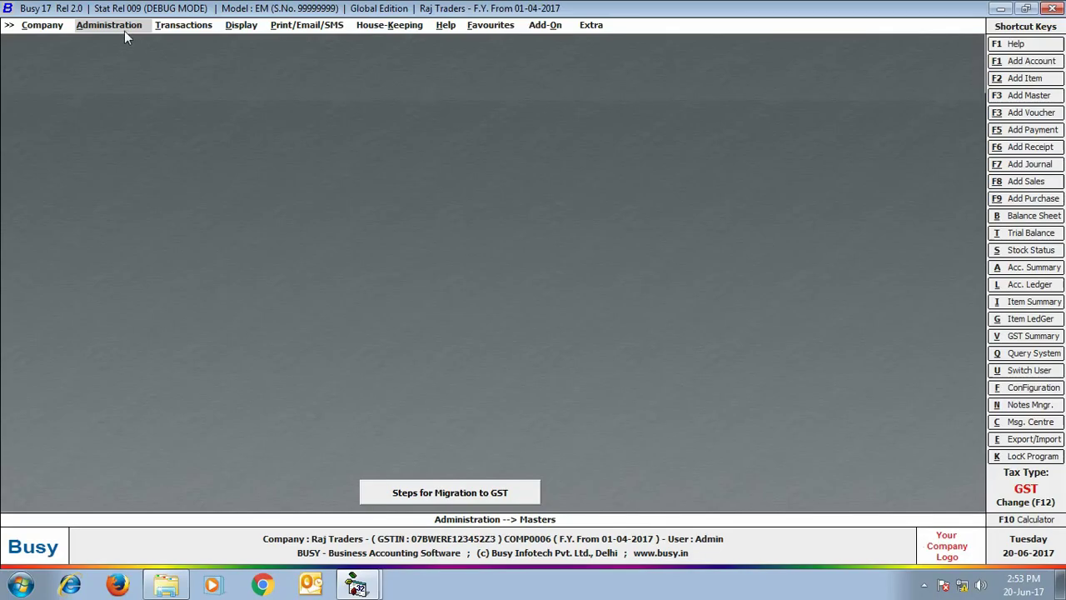
# Step: Resave the VAT/12.5% (T) sale type master without changes
pyautogui.click(124, 31)
pyautogui.click(109, 42)
pyautogui.click(142, 217)
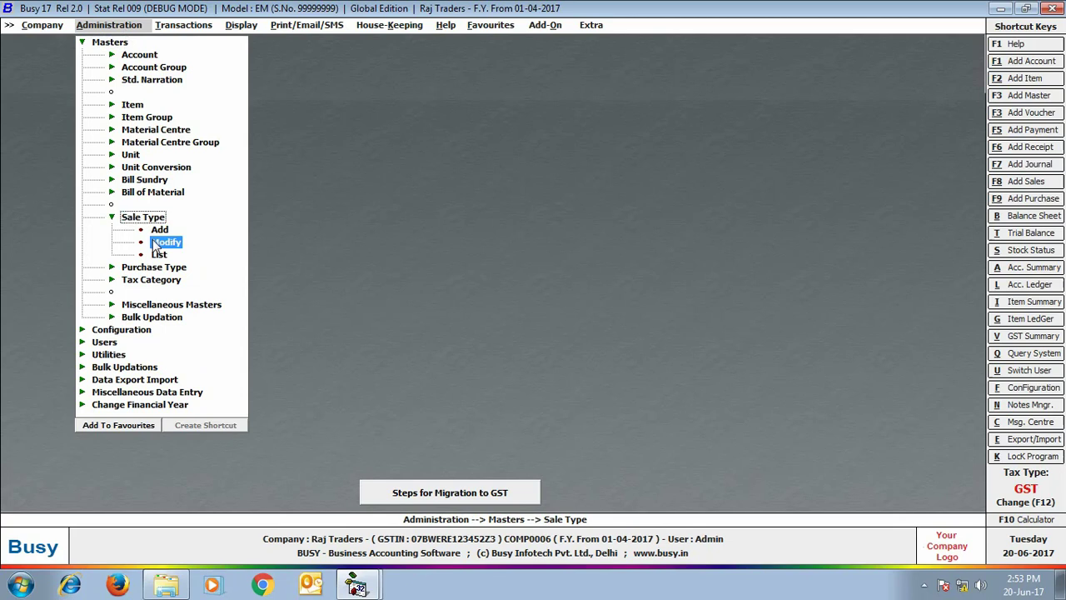
pyautogui.click(155, 244)
pyautogui.write('12.5% (T)')
pyautogui.click(66, 258)
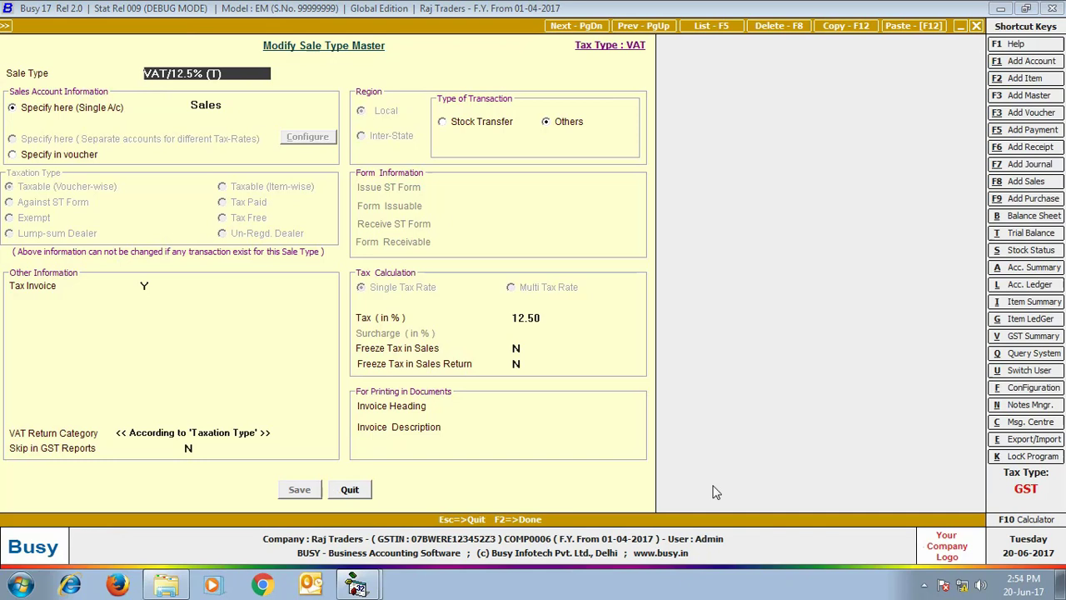
pyautogui.click(298, 489)
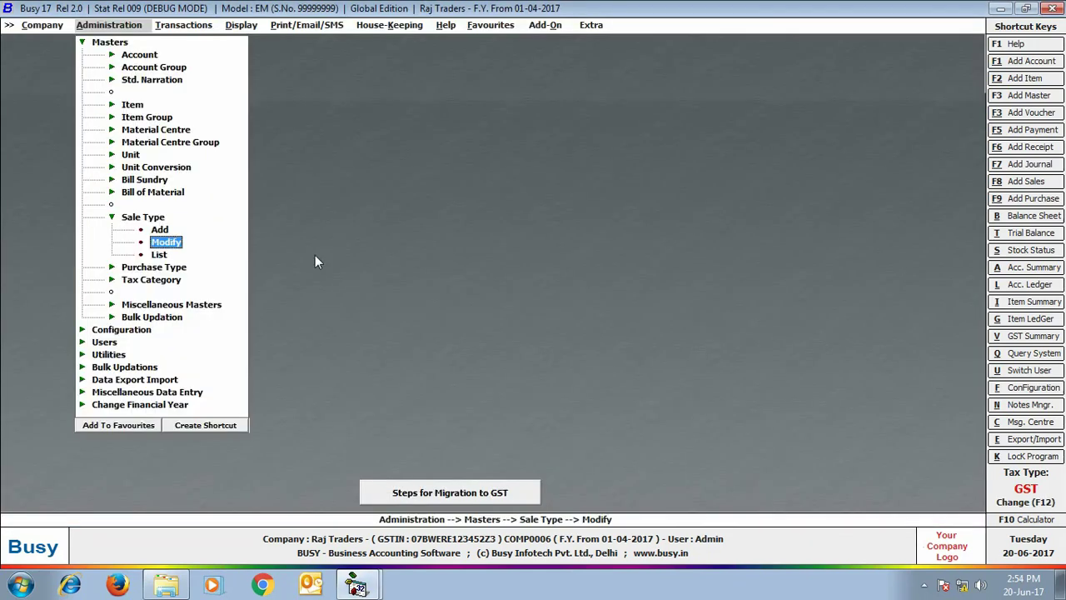
pyautogui.press('Escape')
pyautogui.press('Escape')
pyautogui.press('Escape')
# Step: Open sales voucher no. 2 from the Main series for modification
pyautogui.press('Right')
pyautogui.press('Return')
pyautogui.click(212, 68)
pyautogui.press('Return')
pyautogui.write('2')
pyautogui.press('Return')
pyautogui.press('Return')
pyautogui.press('Return')
pyautogui.press('F2')
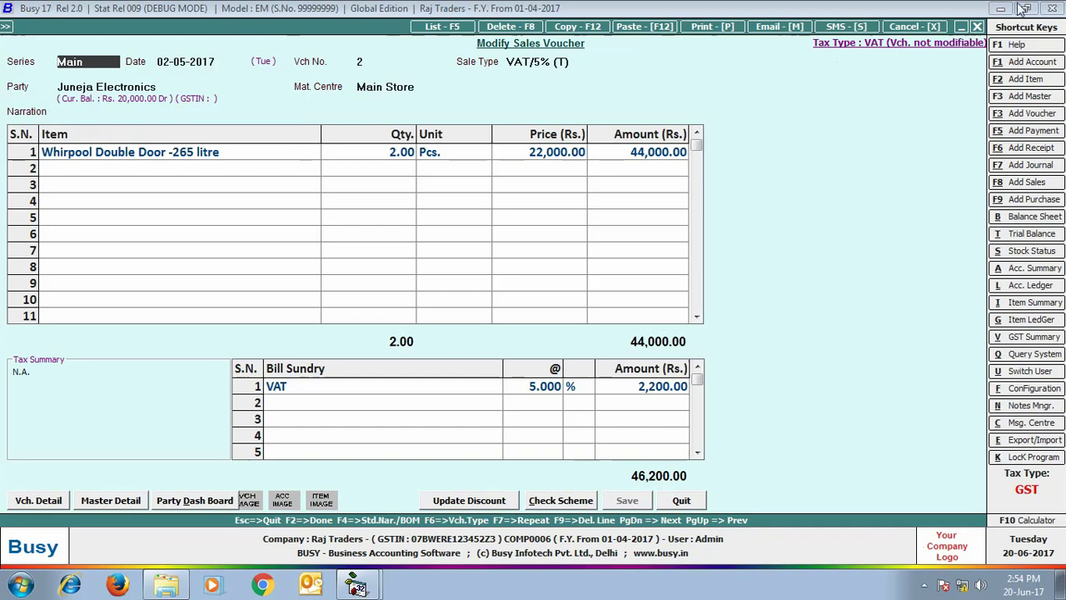
# Step: Leave the non-modifiable VAT voucher no. 2 (46,200) unchanged and close it
pyautogui.press('Return')
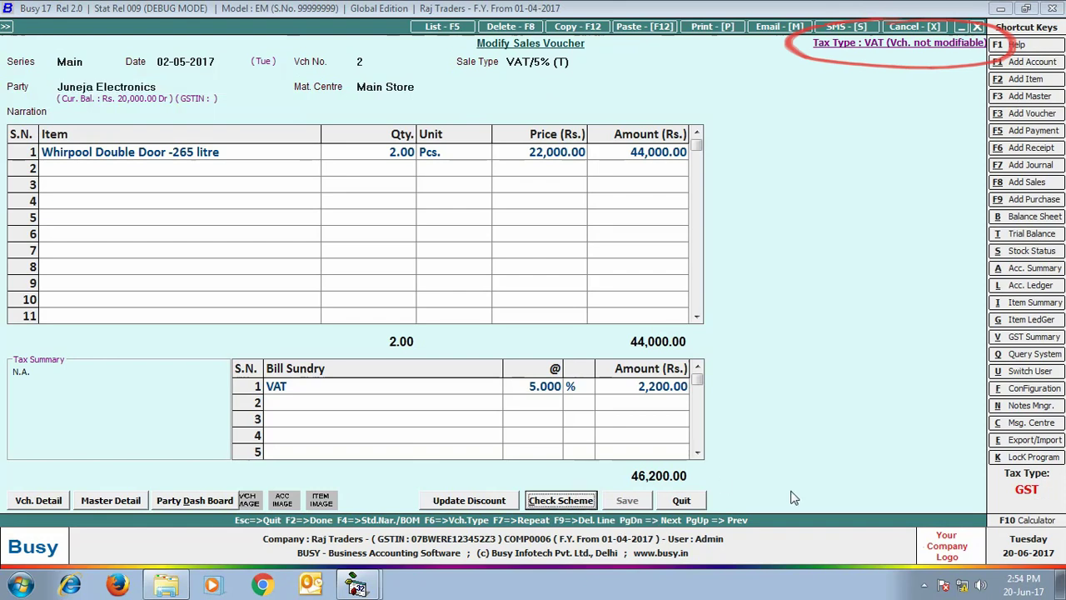
pyautogui.press('Escape')
pyautogui.press('Escape')
pyautogui.press('Escape')
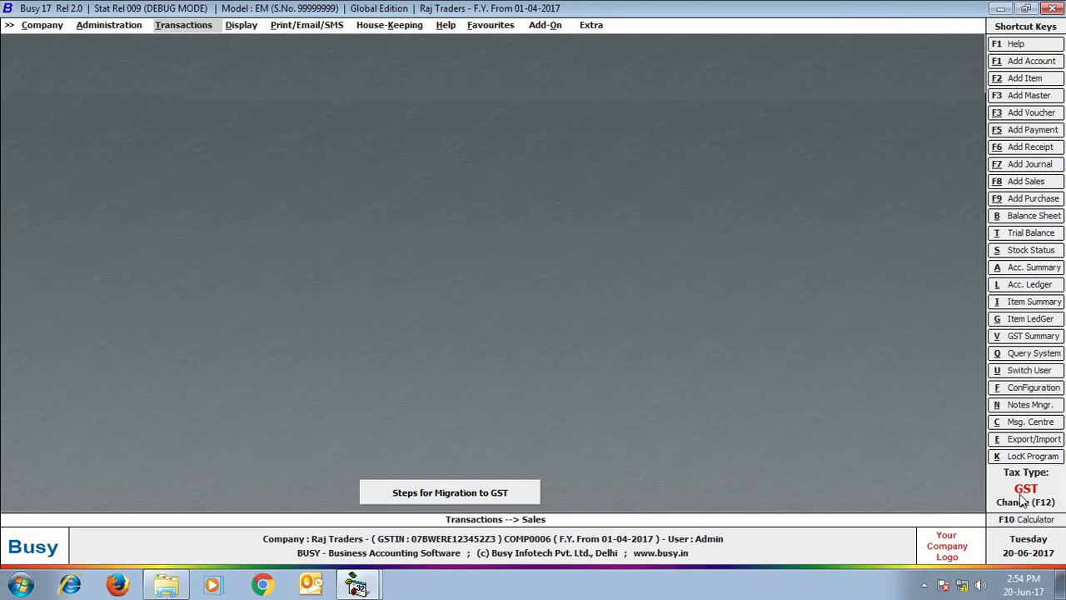
# Step: Switch the company's tax type from GST to VAT and confirm the change
pyautogui.press('F12')
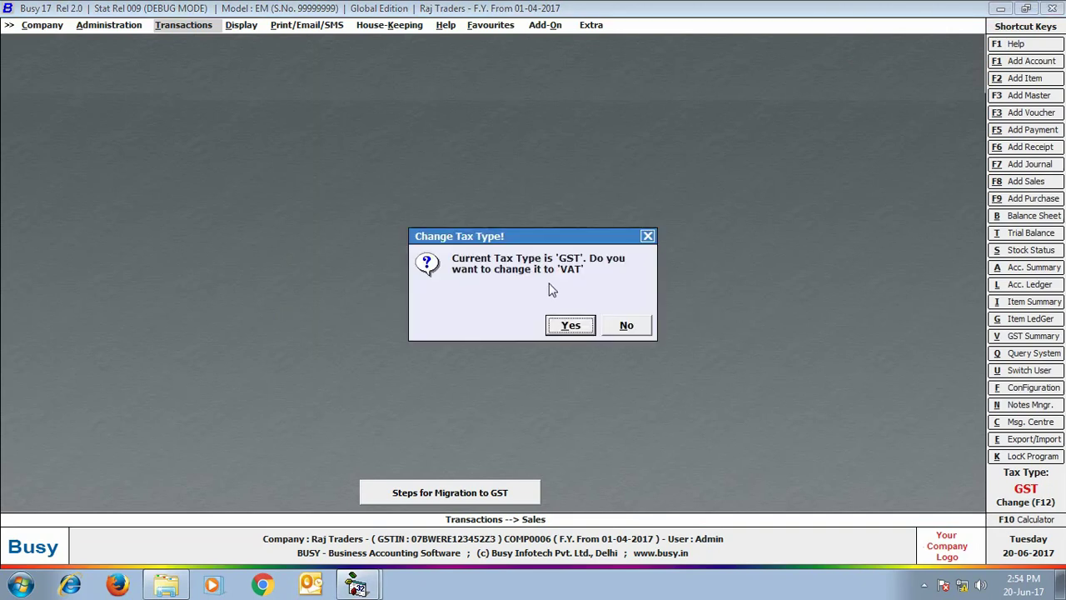
pyautogui.click(570, 324)
pyautogui.click(626, 322)
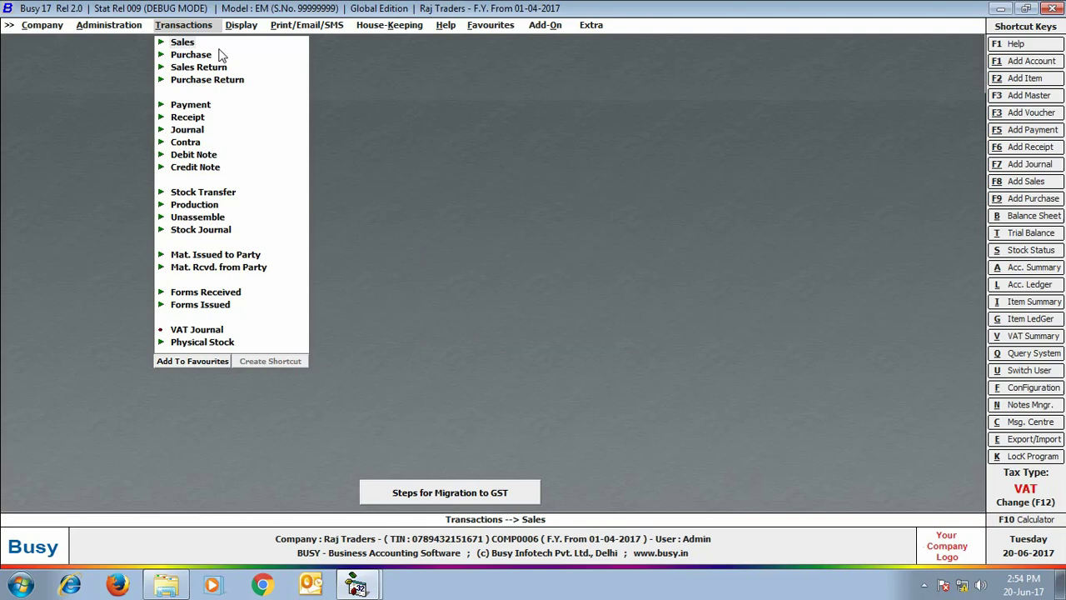
# Step: Start a Main-series sales voucher dated 30-06-2017 with sale type VAT/12.5% (T)
pyautogui.click(183, 42)
pyautogui.click(209, 54)
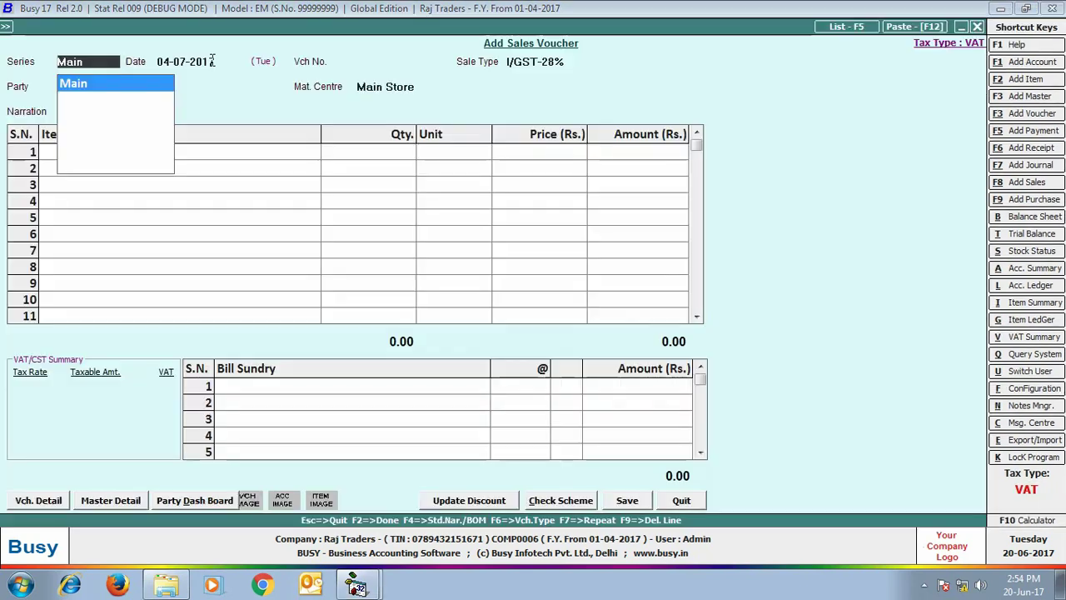
pyautogui.press('Return')
pyautogui.write('30-06-2017')
pyautogui.press('Return')
pyautogui.press('Down')
pyautogui.press('Down')
pyautogui.press('Return')
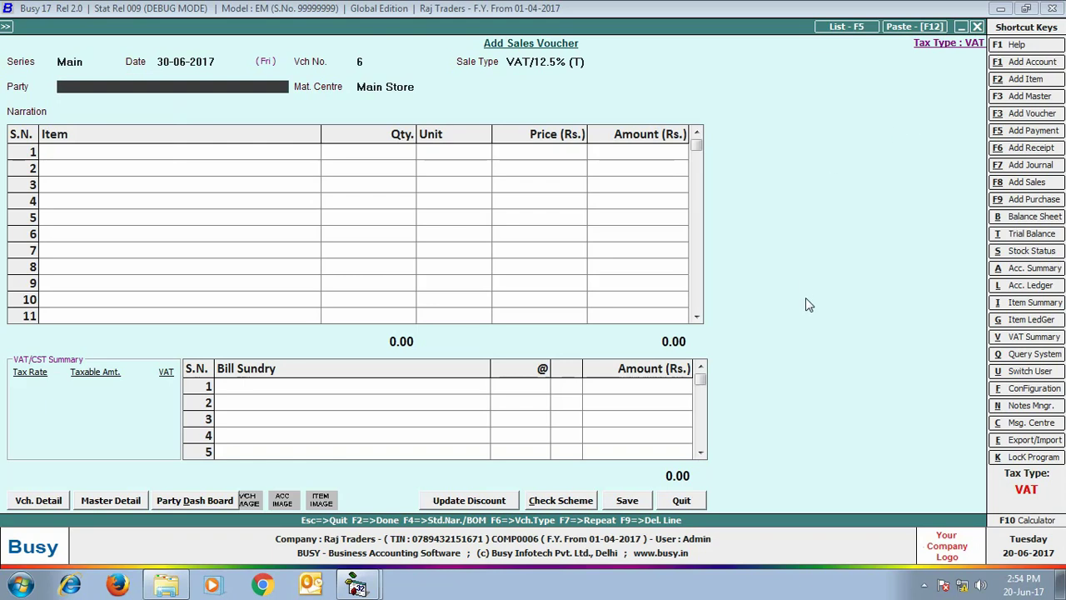
# Step: Discard the unsaved sales voucher and return to the main screen
pyautogui.press('Escape')
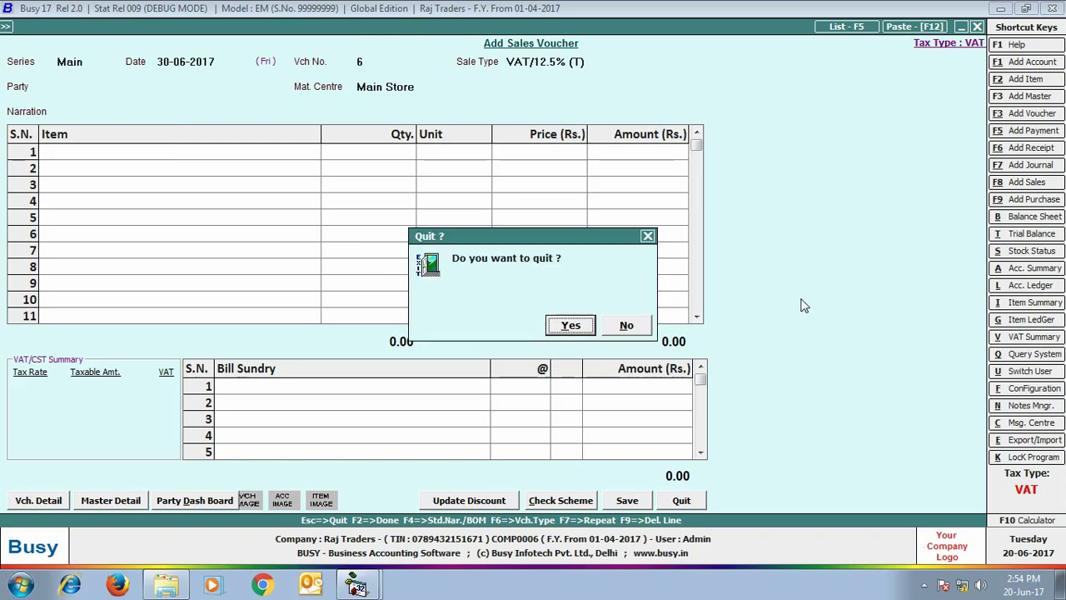
pyautogui.press('Return')
pyautogui.press('Escape')
pyautogui.press('Escape')
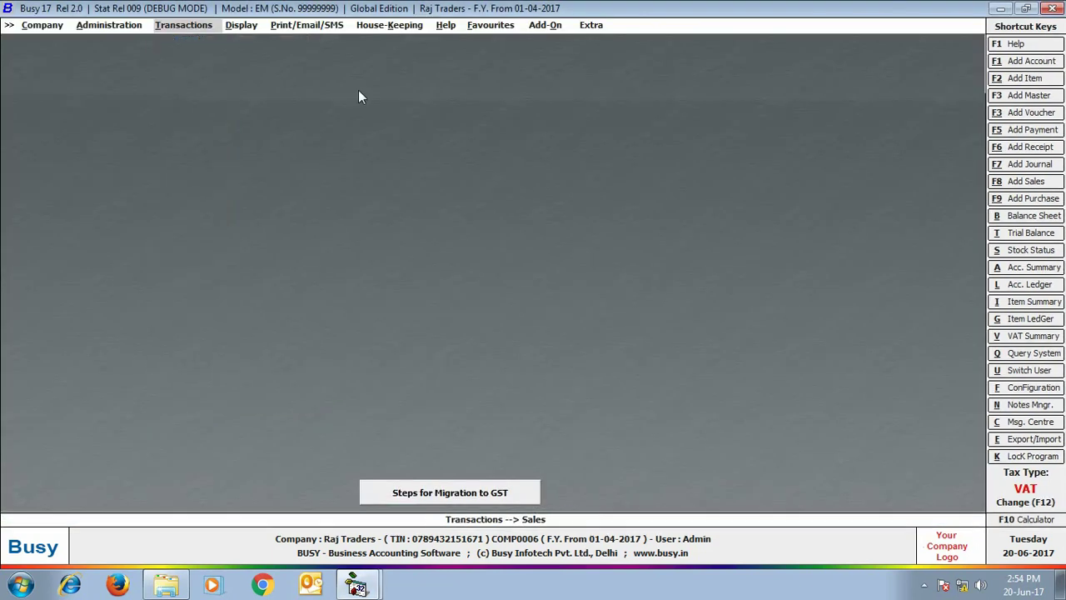